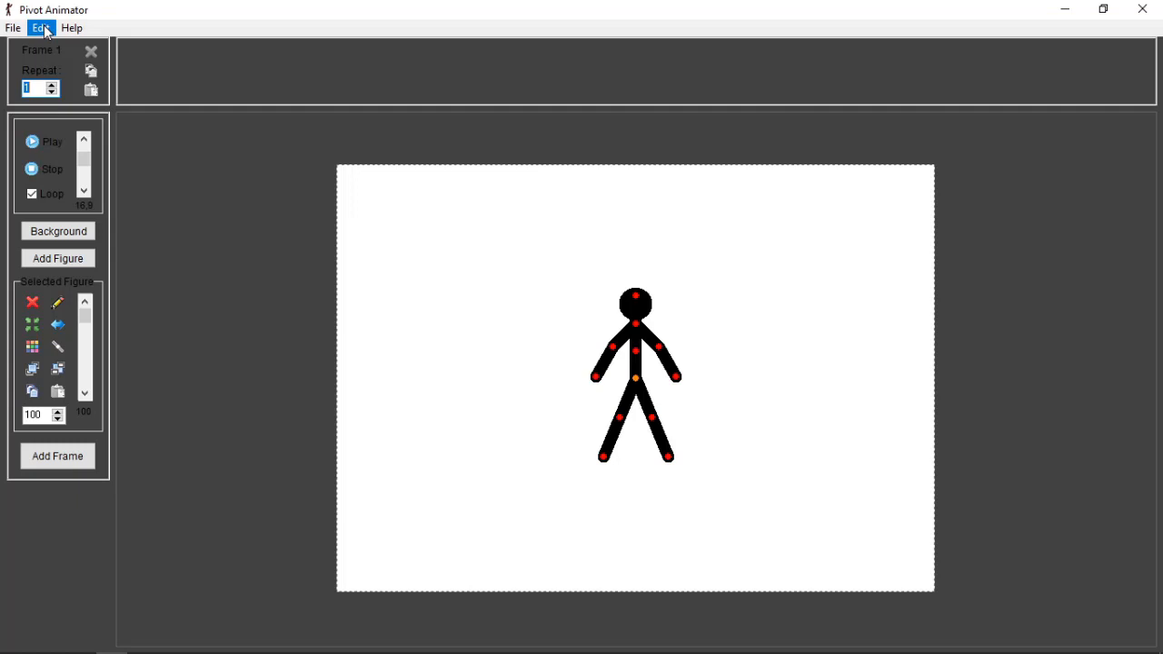
- Set the animation dimensions to a width of 640 and a height of 360, and delete the default stick figure
{"action": "left_click", "coordinate": [43, 30]}
{"action": "left_click", "coordinate": [85, 127]}
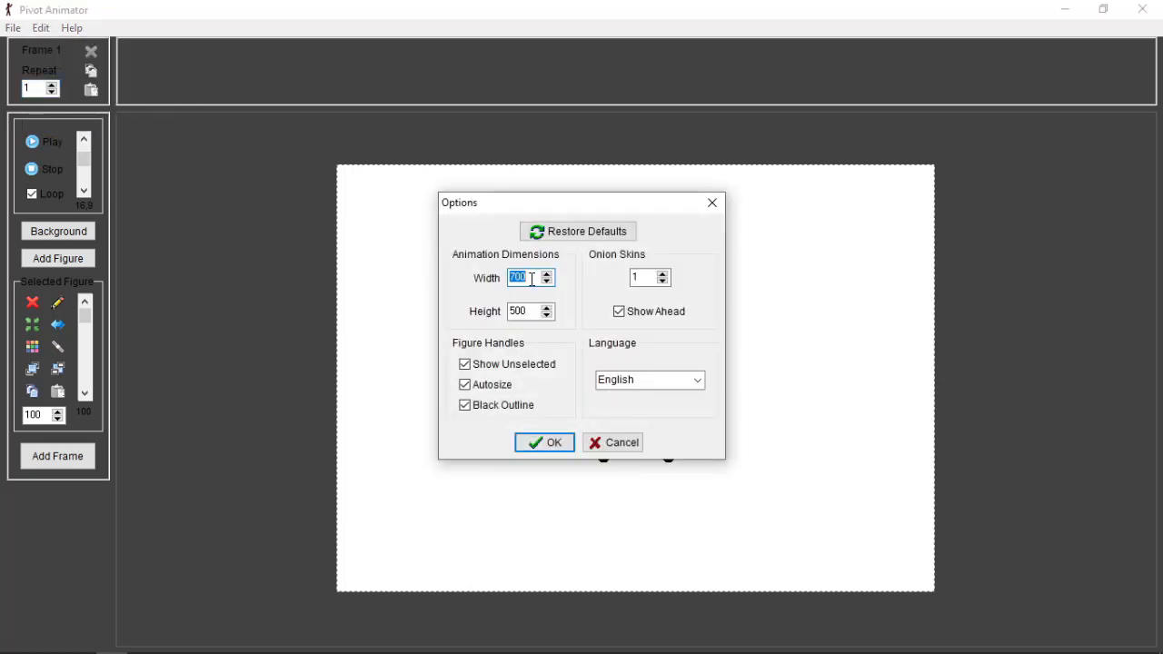
{"action": "type", "text": "640"}
{"action": "key", "text": "Tab"}
{"action": "type", "text": "360"}
{"action": "left_click", "coordinate": [563, 444]}
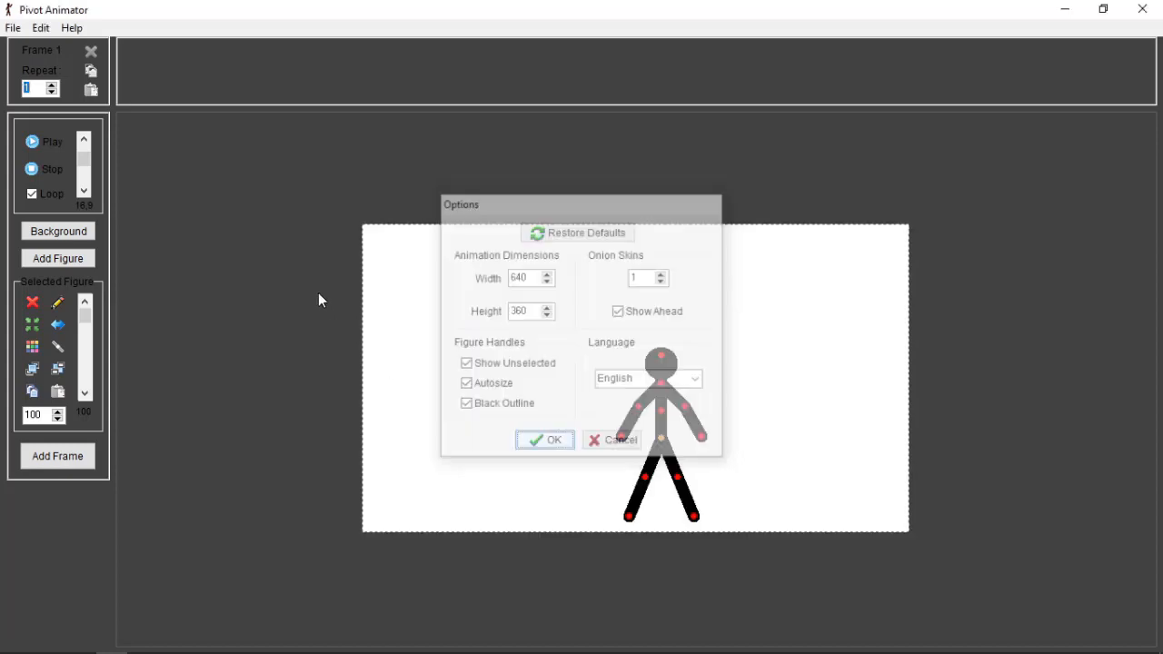
{"action": "key", "text": "Delete"}
- Bring up the Downloads folder in File Explorer and minimize it again
{"action": "mouse_move", "coordinate": [195, 649]}
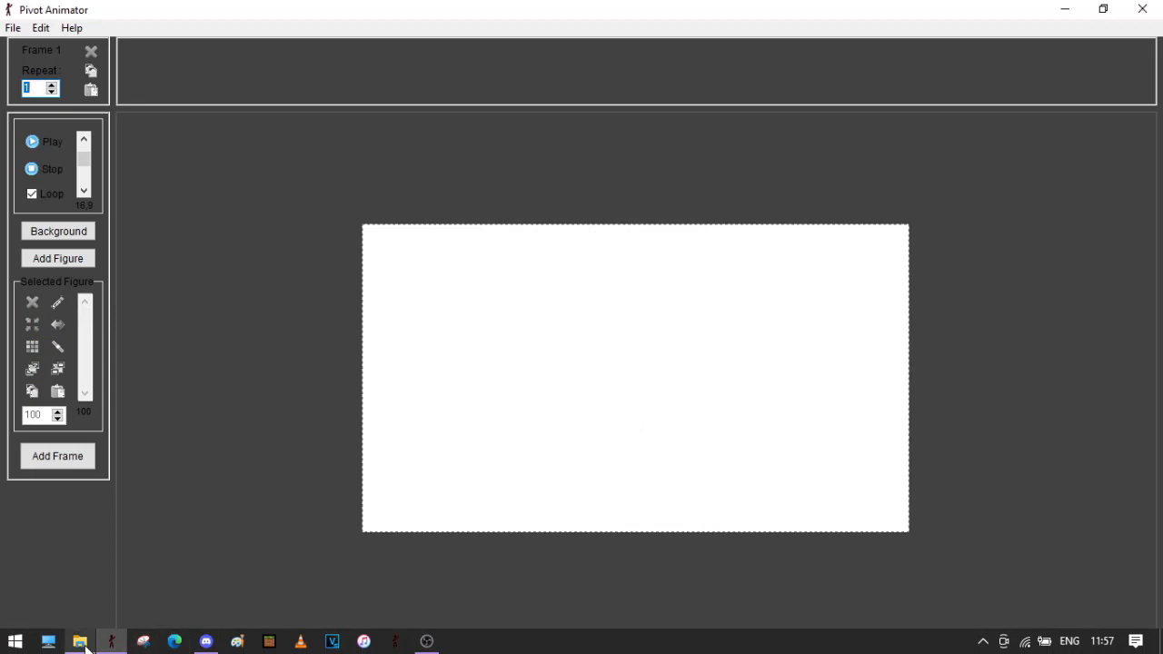
{"action": "mouse_move", "coordinate": [84, 647]}
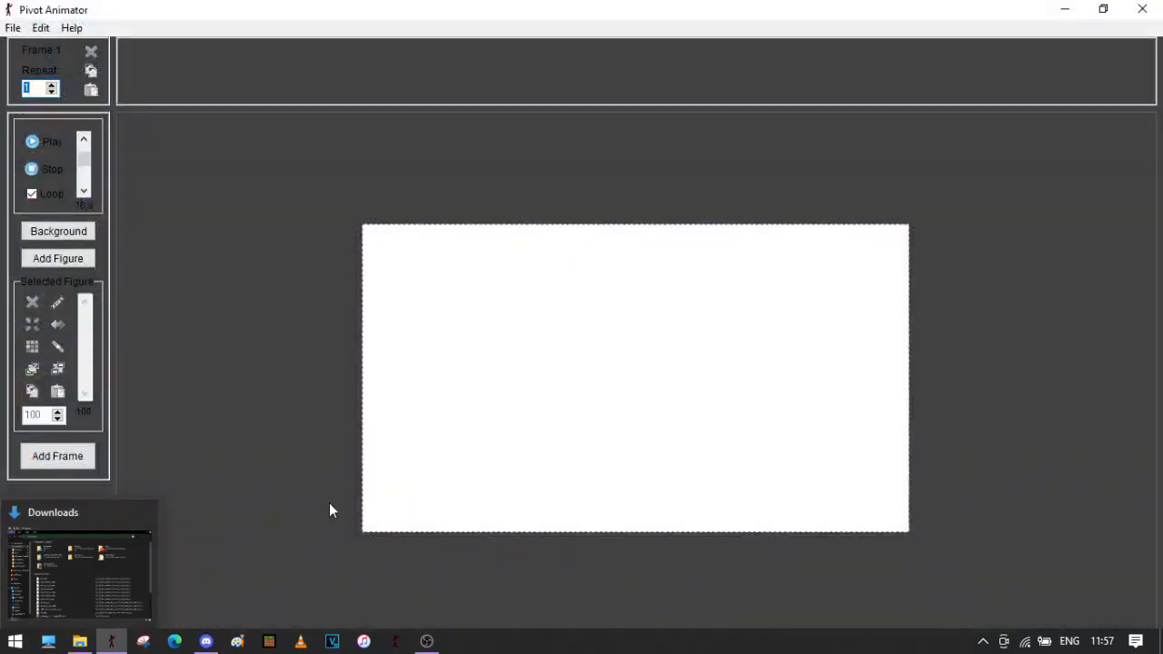
{"action": "mouse_move", "coordinate": [92, 561]}
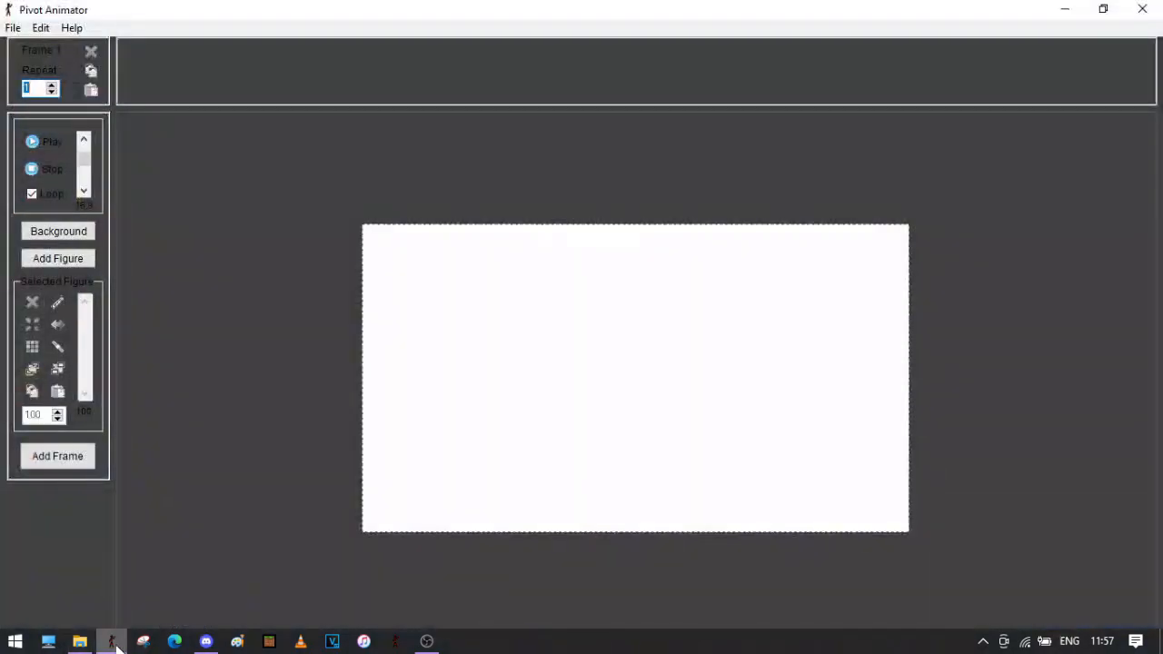
{"action": "left_click", "coordinate": [81, 642]}
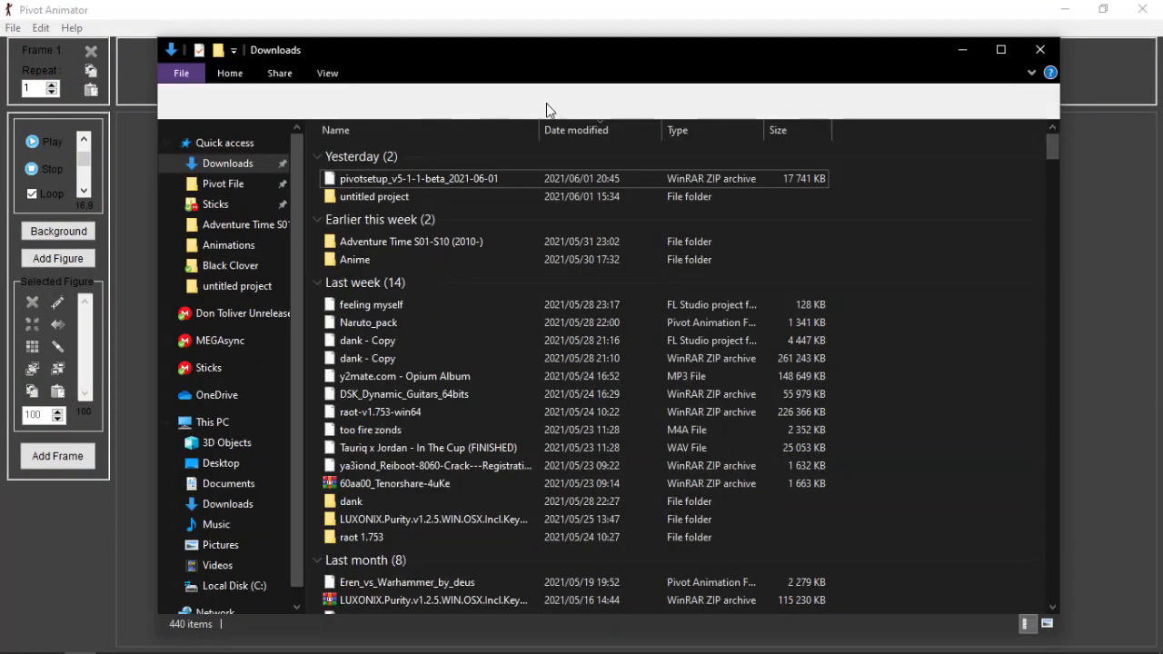
{"action": "left_click", "coordinate": [962, 51]}
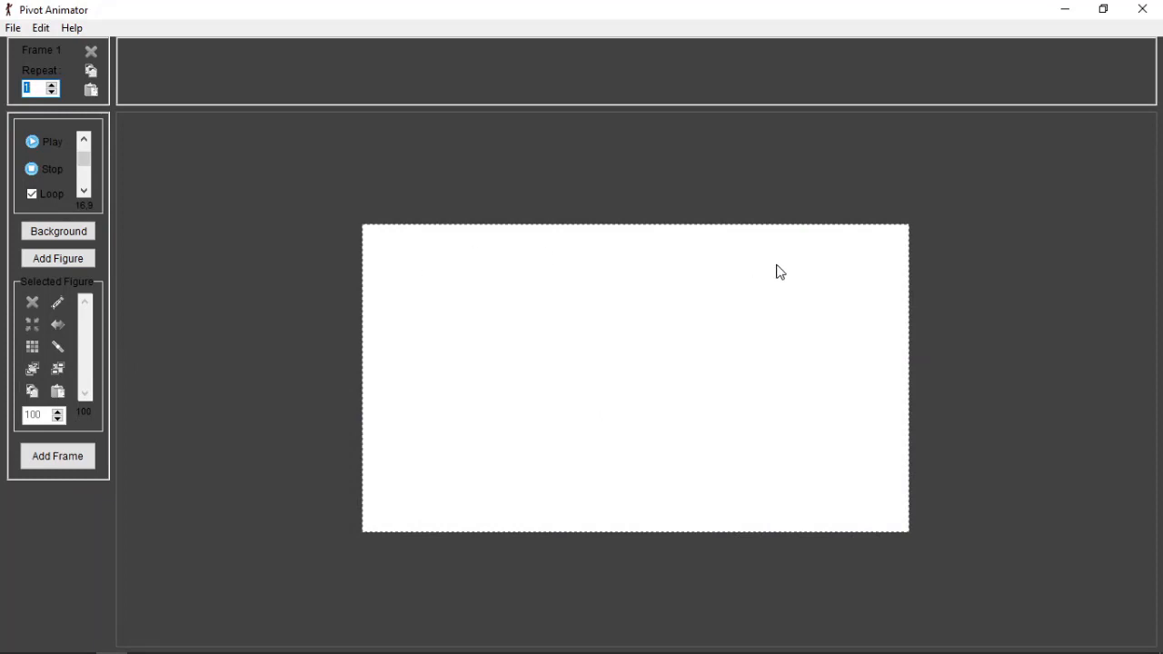
- Add a new default stick figure to the frame and raise one of its arms outward
{"action": "left_click", "coordinate": [57, 258]}
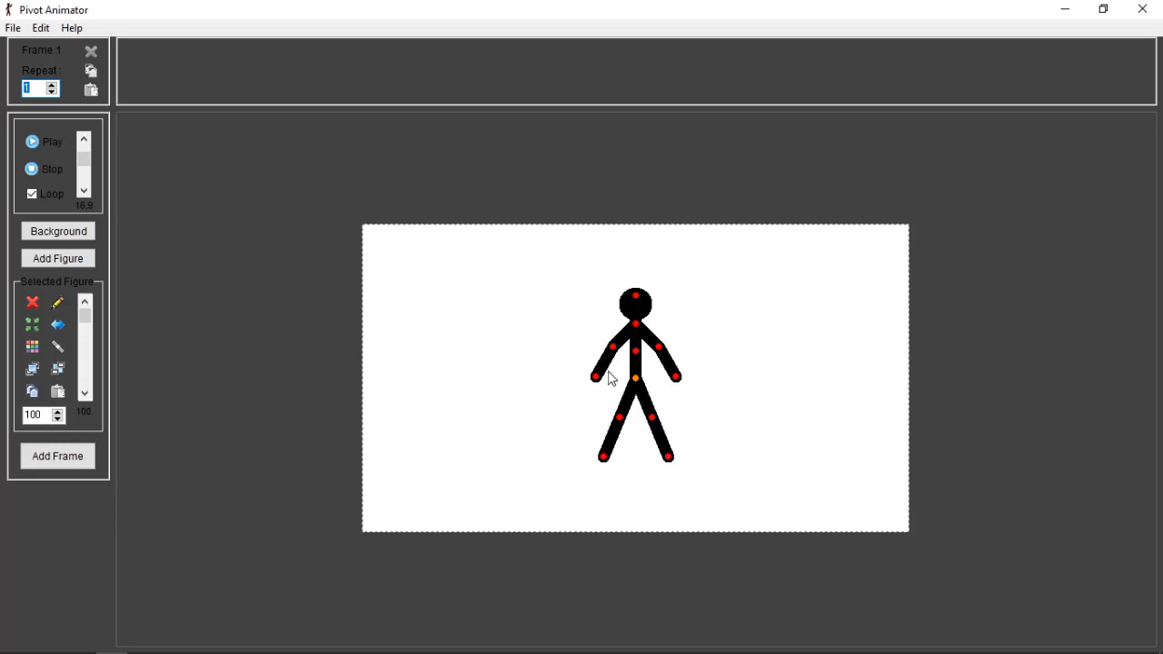
{"action": "mouse_move", "coordinate": [660, 348]}
{"action": "left_mouse_down"}
{"action": "mouse_move", "coordinate": [680, 353]}
{"action": "mouse_move", "coordinate": [652, 353]}
{"action": "mouse_move", "coordinate": [673, 326]}
{"action": "mouse_move", "coordinate": [662, 353]}
{"action": "mouse_move", "coordinate": [676, 350]}
{"action": "left_mouse_up"}
{"action": "left_click_drag", "start_coordinate": [672, 360], "coordinate": [732, 298]}
- Undo the raised-arm pose, try smaller hand and elbow adjustments on the same arm, and undo those
{"action": "key", "text": "ctrl+z"}
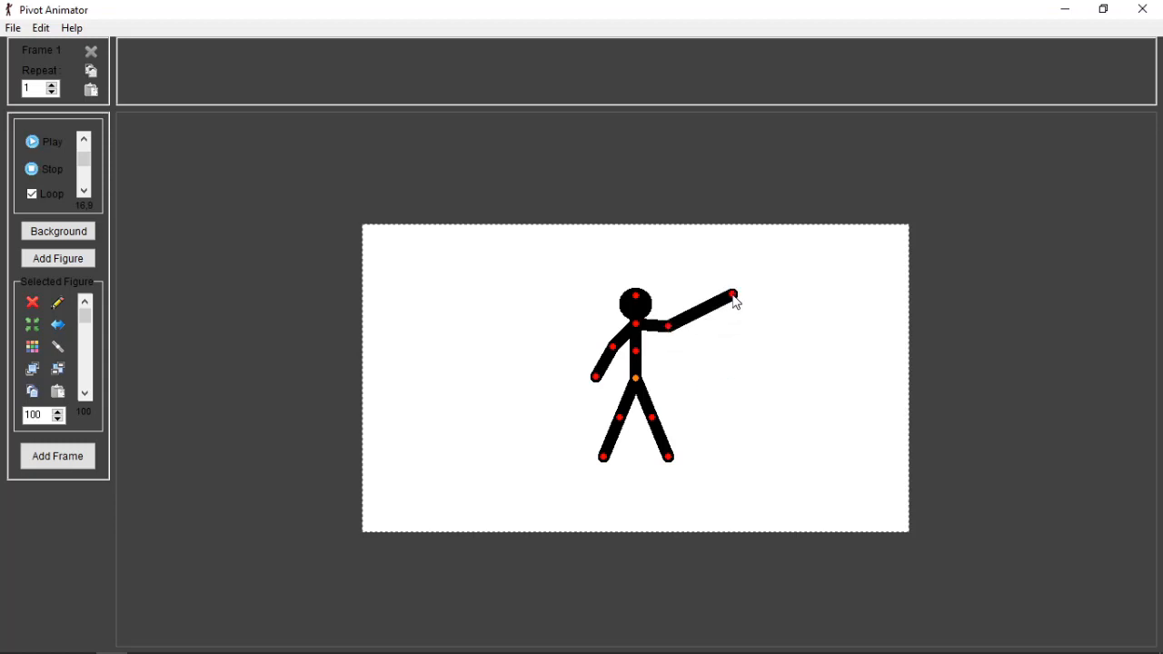
{"action": "key", "text": "ctrl+z"}
{"action": "mouse_move", "coordinate": [700, 342]}
{"action": "left_mouse_down"}
{"action": "mouse_move", "coordinate": [693, 313]}
{"action": "mouse_move", "coordinate": [690, 322]}
{"action": "left_mouse_up"}
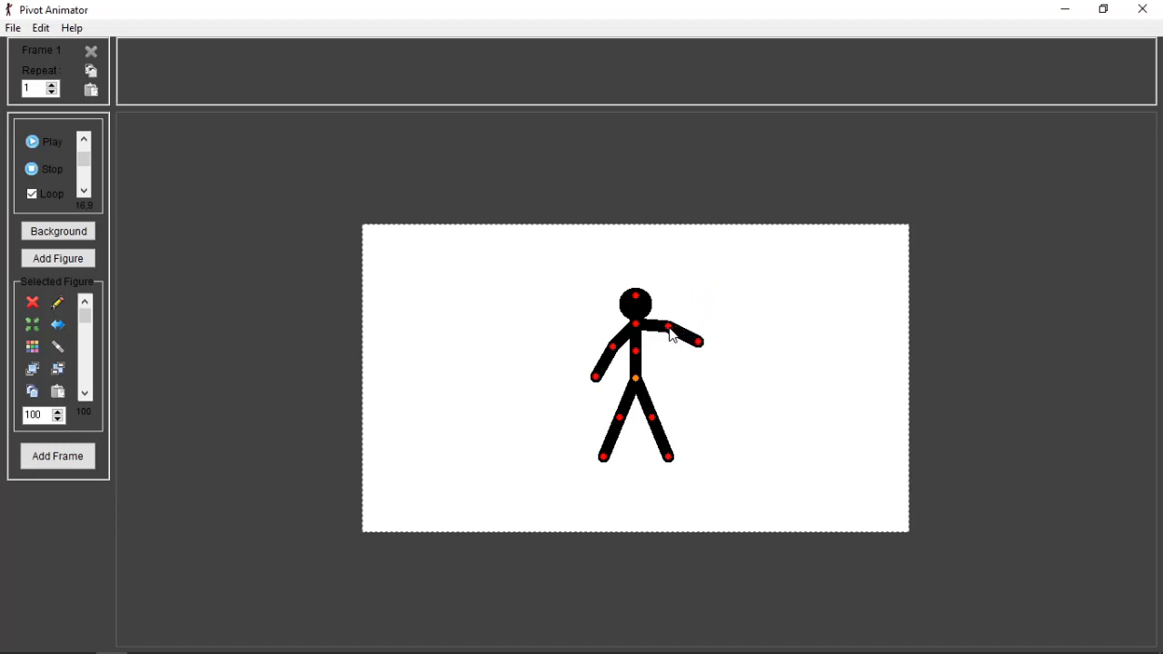
{"action": "key", "text": "ctrl+z"}
{"action": "key", "text": "ctrl+z"}
{"action": "mouse_move", "coordinate": [675, 329]}
{"action": "left_mouse_down"}
{"action": "mouse_move", "coordinate": [651, 357]}
{"action": "mouse_move", "coordinate": [683, 343]}
{"action": "mouse_move", "coordinate": [711, 296]}
{"action": "mouse_move", "coordinate": [672, 331]}
{"action": "mouse_move", "coordinate": [678, 386]}
{"action": "mouse_move", "coordinate": [697, 300]}
{"action": "mouse_move", "coordinate": [662, 343]}
{"action": "left_mouse_up"}
{"action": "key", "text": "ctrl+z"}
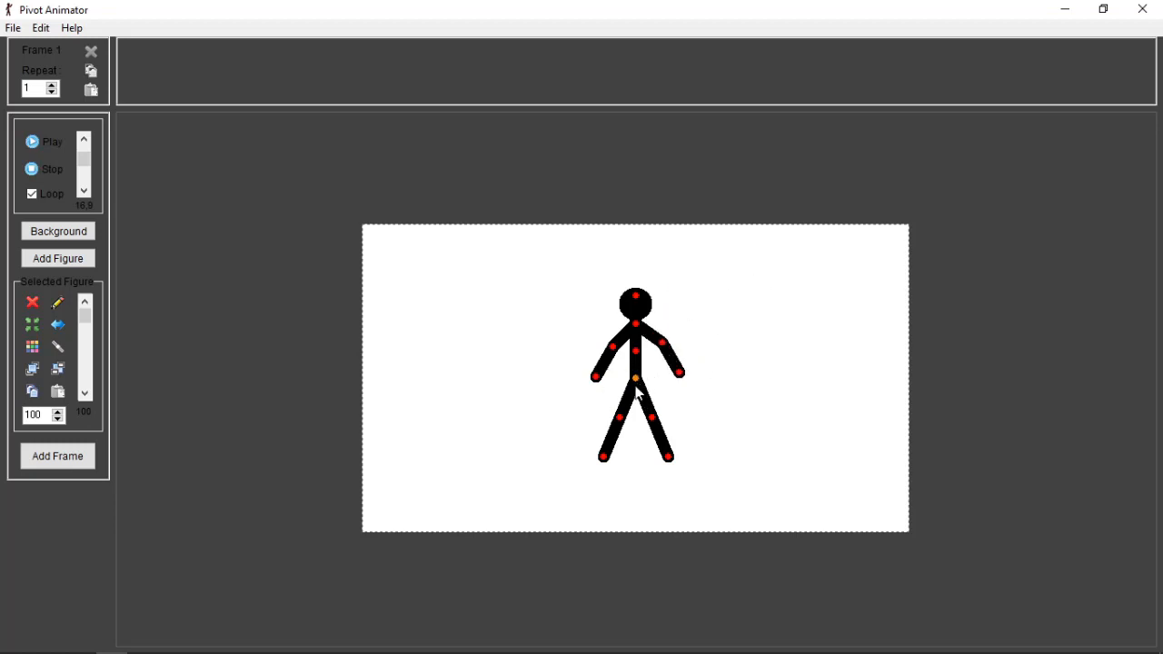
- Swing the figure's right-hand forearm outward, and reposition the figure enlarged to a scale of 475
{"action": "mouse_move", "coordinate": [638, 385]}
{"action": "left_mouse_down"}
{"action": "mouse_move", "coordinate": [616, 368]}
{"action": "mouse_move", "coordinate": [650, 384]}
{"action": "mouse_move", "coordinate": [638, 392]}
{"action": "left_mouse_up"}
{"action": "left_click_drag", "start_coordinate": [664, 351], "coordinate": [638, 380]}
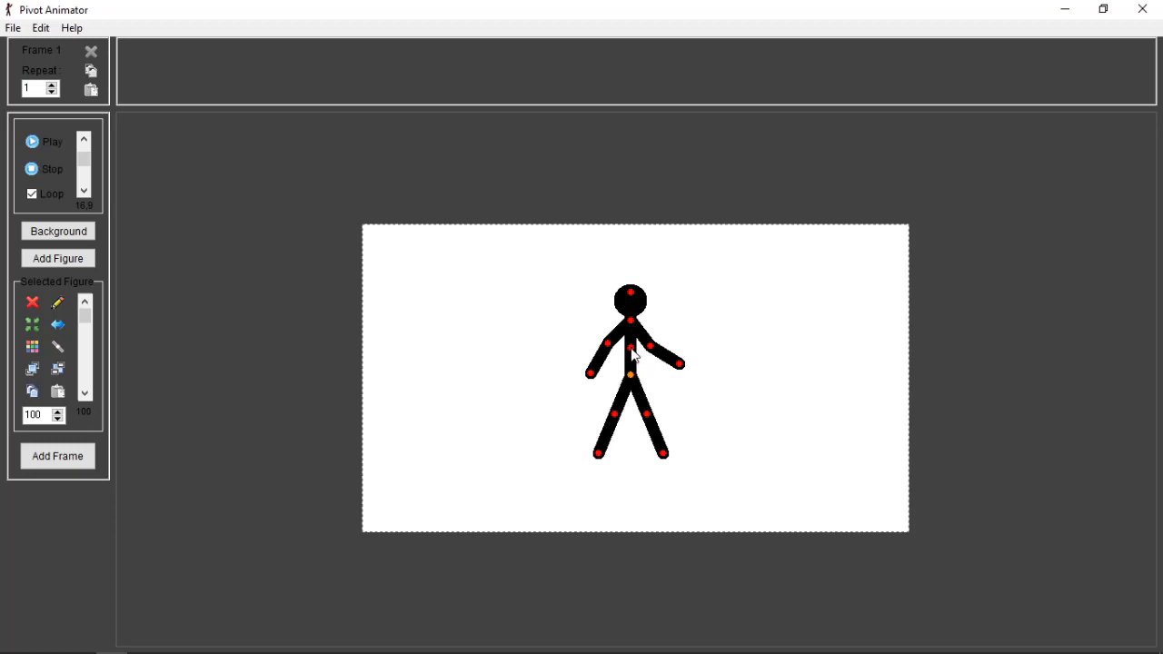
{"action": "left_click_drag", "start_coordinate": [634, 357], "coordinate": [608, 467]}
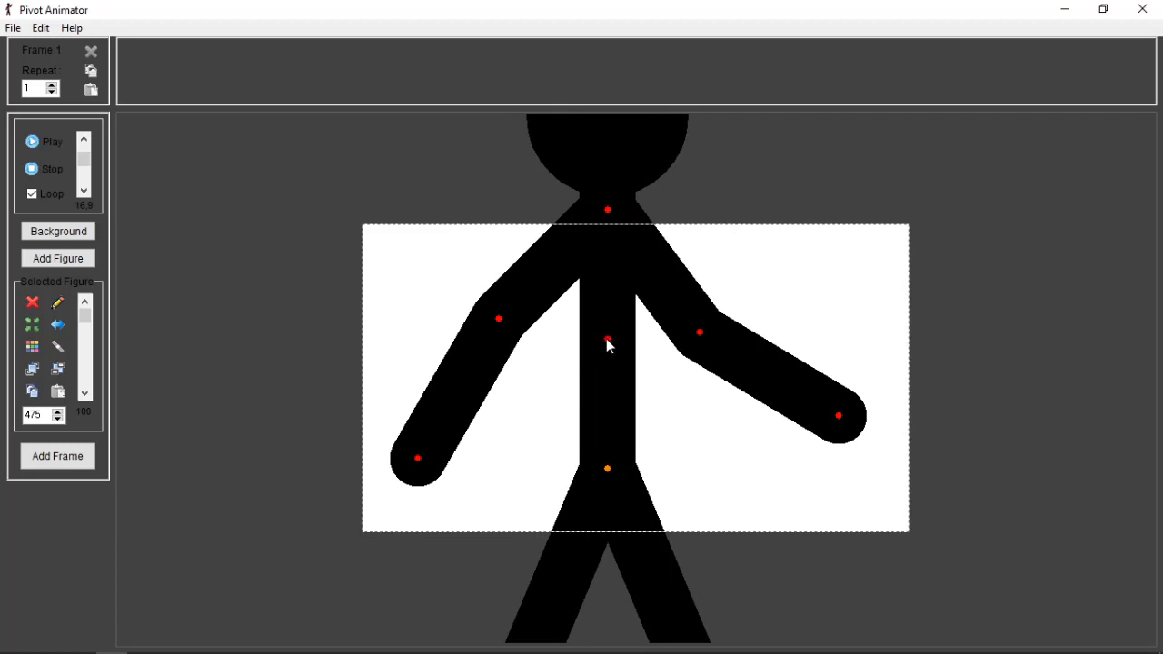
- Try bending the enlarged figure's torso and undo the bends
{"action": "left_click_drag", "start_coordinate": [607, 339], "coordinate": [601, 413]}
{"action": "left_click_drag", "start_coordinate": [585, 283], "coordinate": [609, 361]}
{"action": "key", "text": "ctrl+z"}
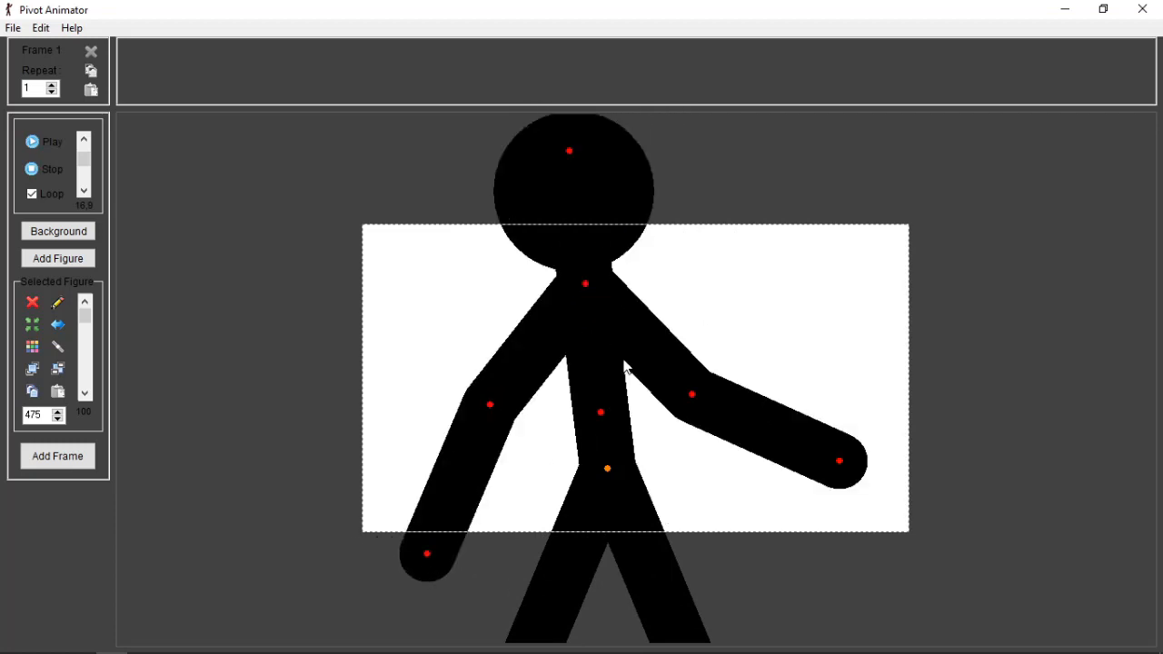
{"action": "key", "text": "ctrl+z"}
- Open the enlarged figure in the Stick Figure Builder and close the builder again
{"action": "left_click", "coordinate": [56, 304]}
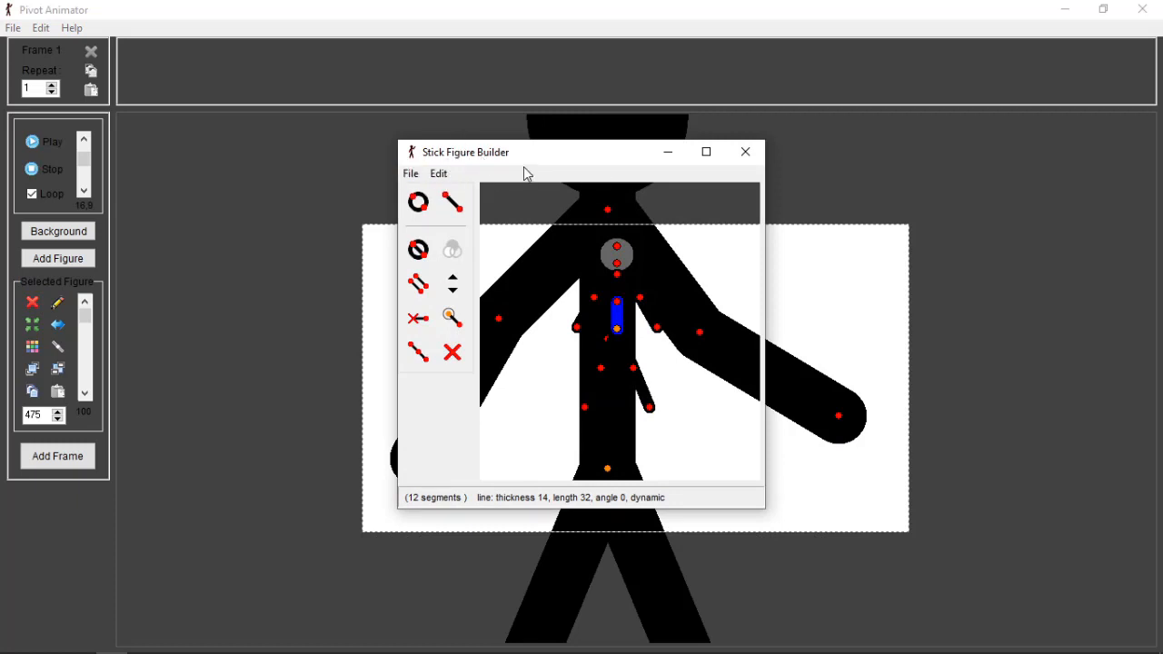
{"action": "left_click", "coordinate": [745, 152]}
{"action": "left_click", "coordinate": [745, 152]}
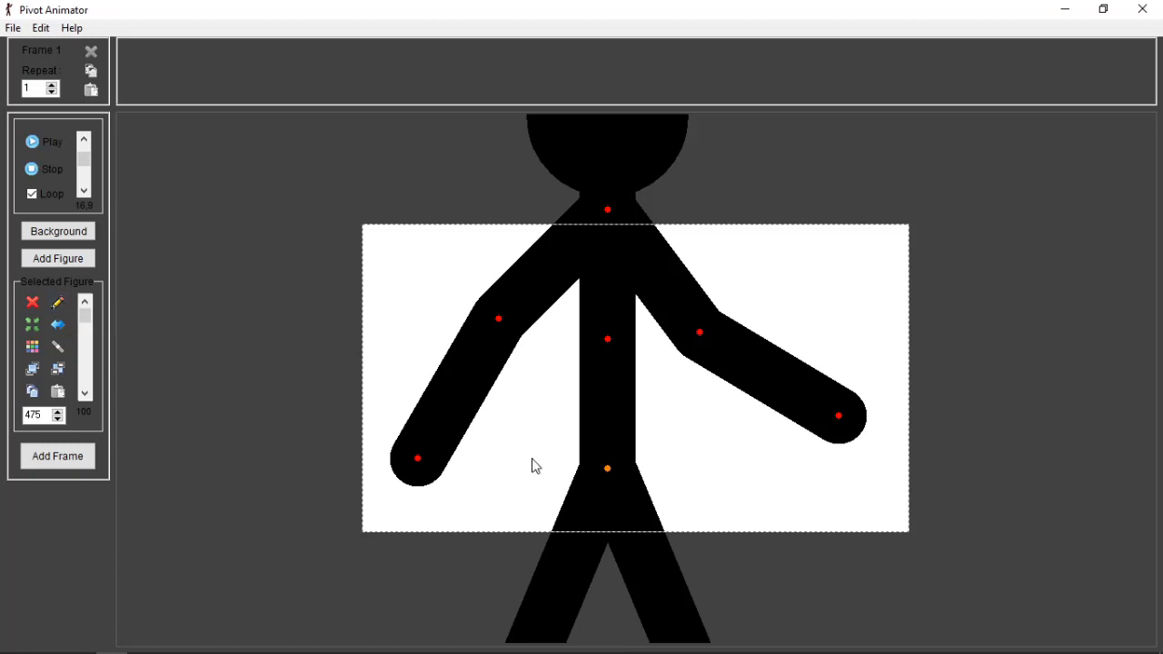
- Shift the enlarged figure slightly up and to the right, and briefly open it in the Stick Figure Builder
{"action": "left_click_drag", "start_coordinate": [608, 468], "coordinate": [632, 462]}
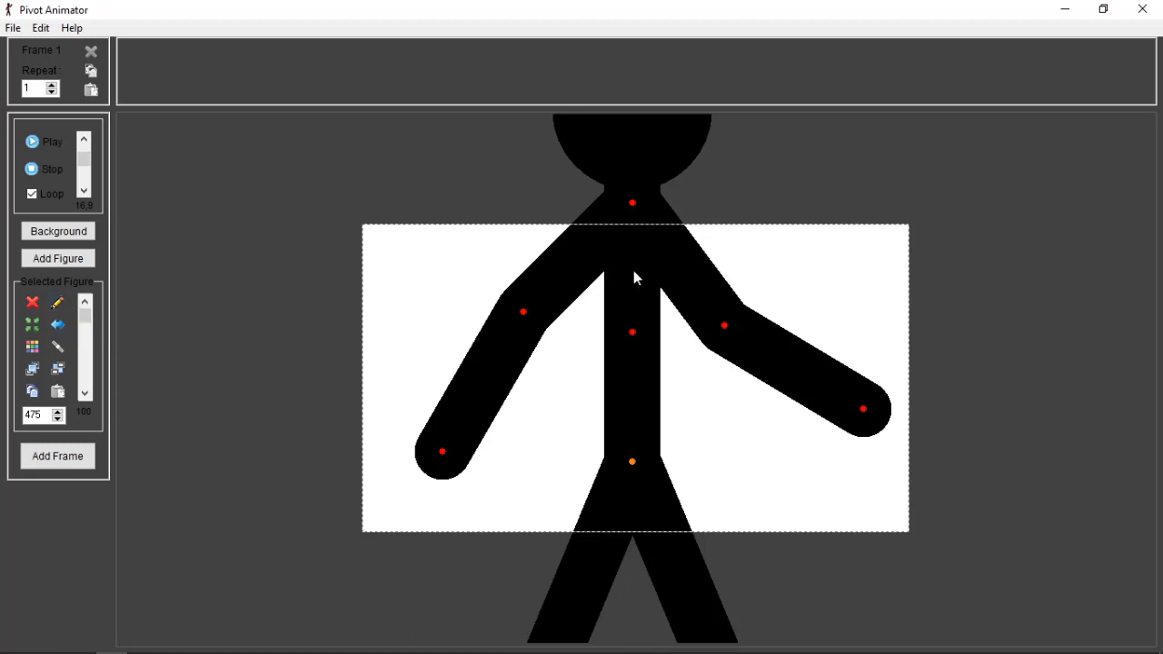
{"action": "key", "text": "e"}
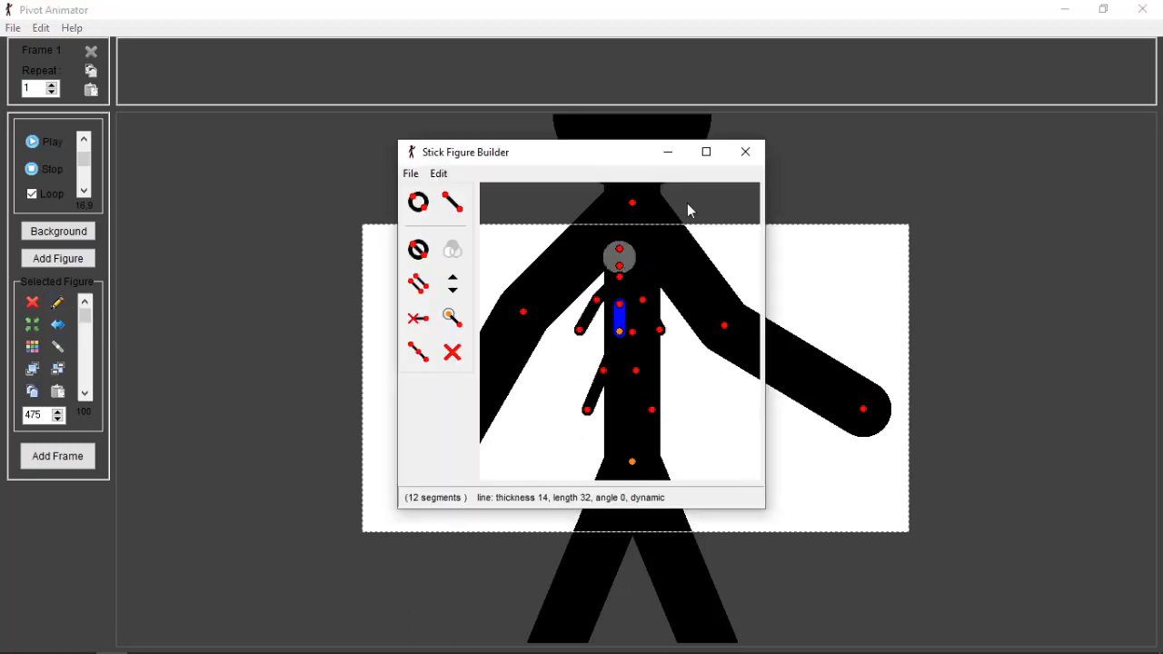
{"action": "left_click", "coordinate": [745, 151]}
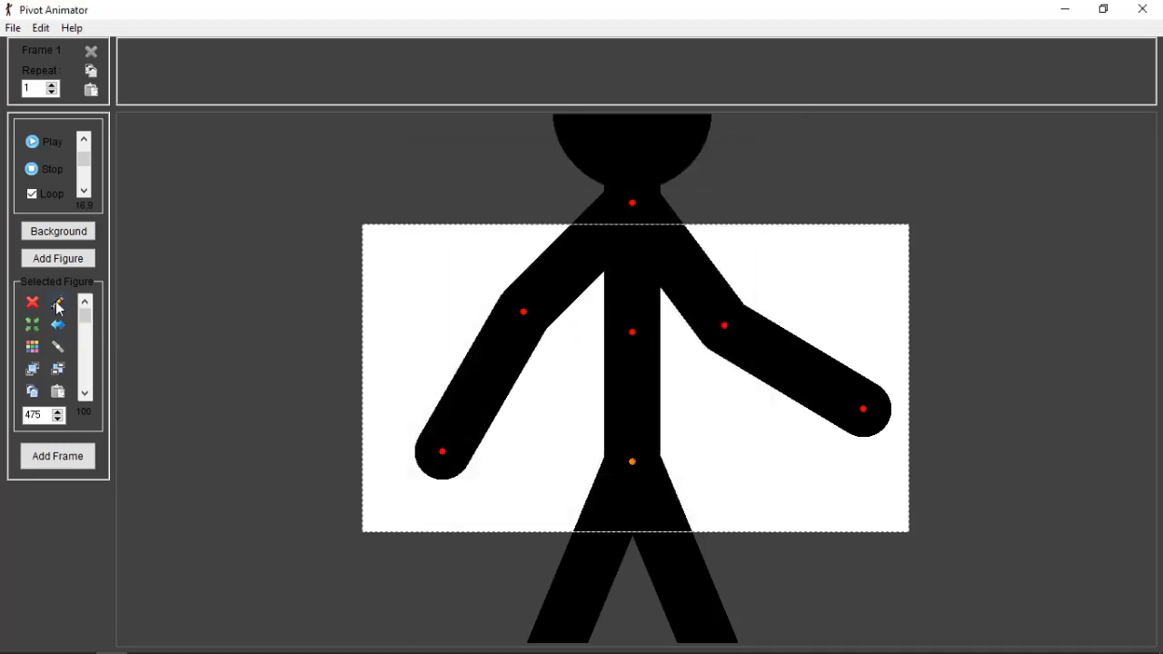
- Reopen the figure in the Stick Figure Builder and move the builder window away from the figure's torso
{"action": "left_click", "coordinate": [58, 306]}
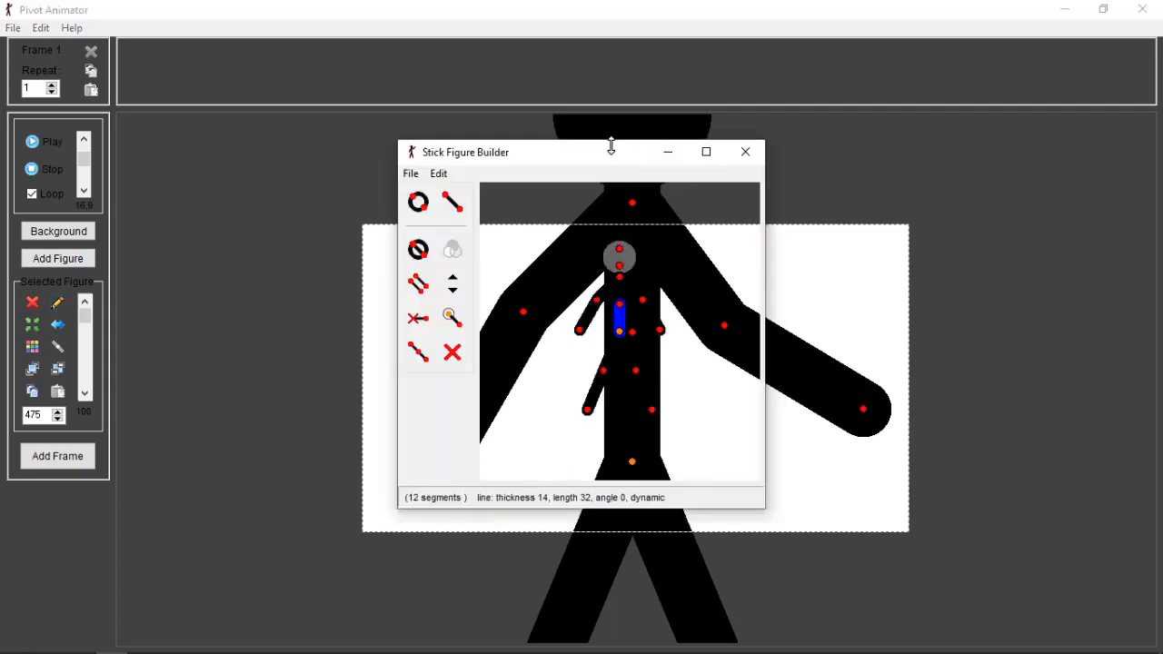
{"action": "left_click_drag", "start_coordinate": [611, 145], "coordinate": [518, 151]}
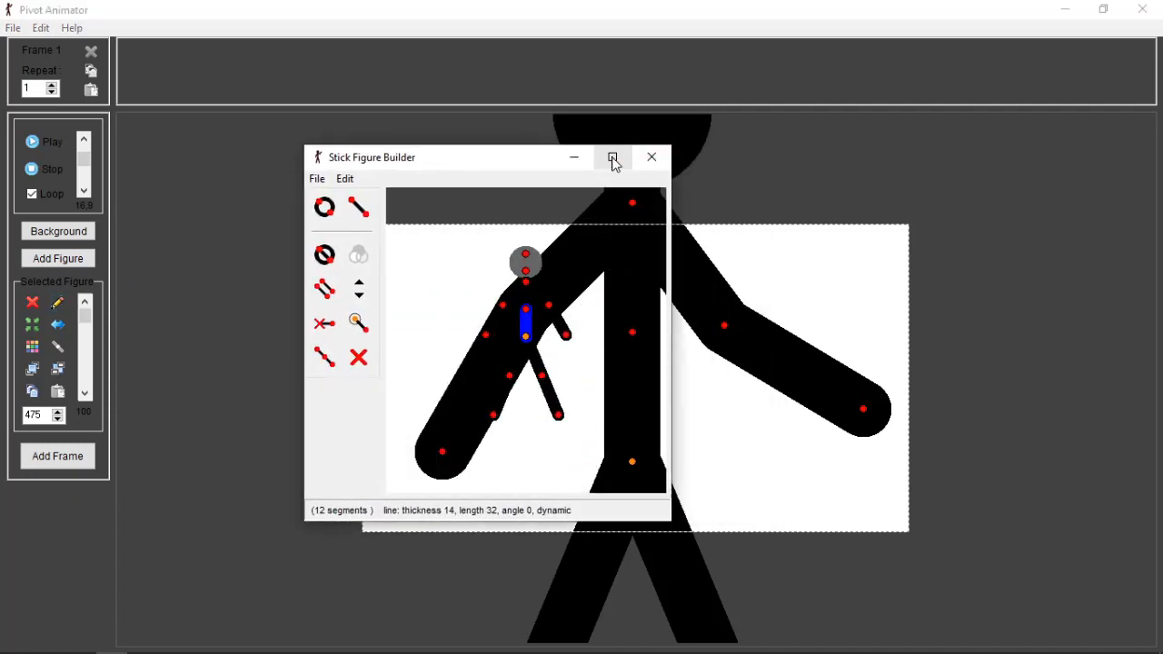
{"action": "left_click_drag", "start_coordinate": [449, 164], "coordinate": [338, 178]}
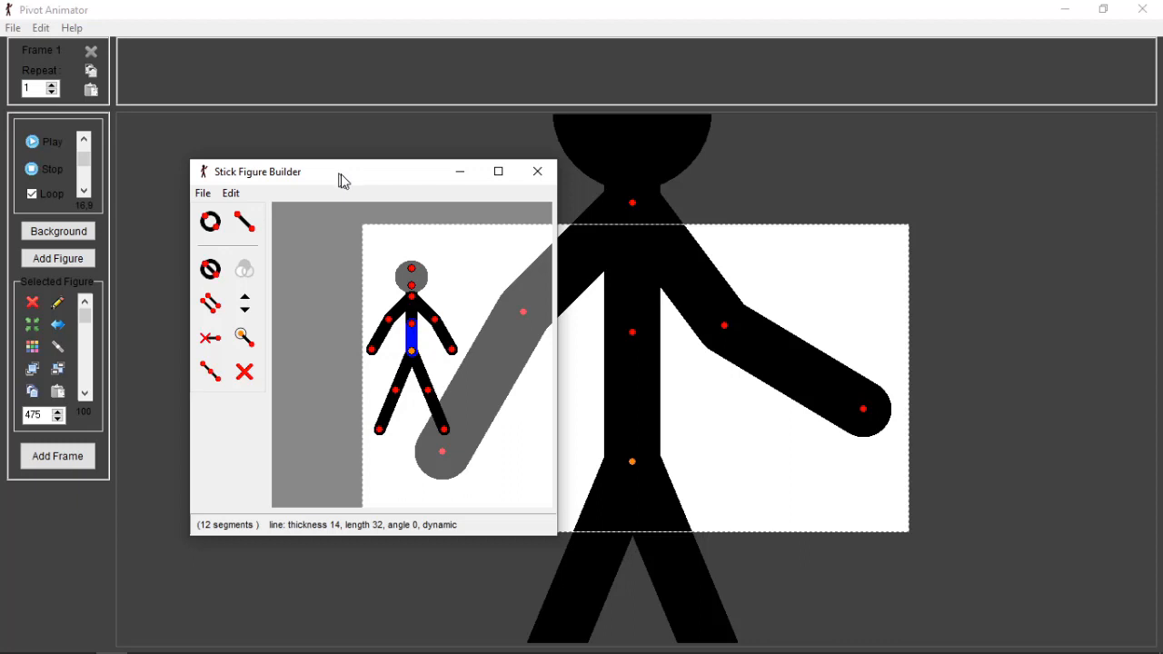
{"action": "left_click_drag", "start_coordinate": [340, 175], "coordinate": [343, 188]}
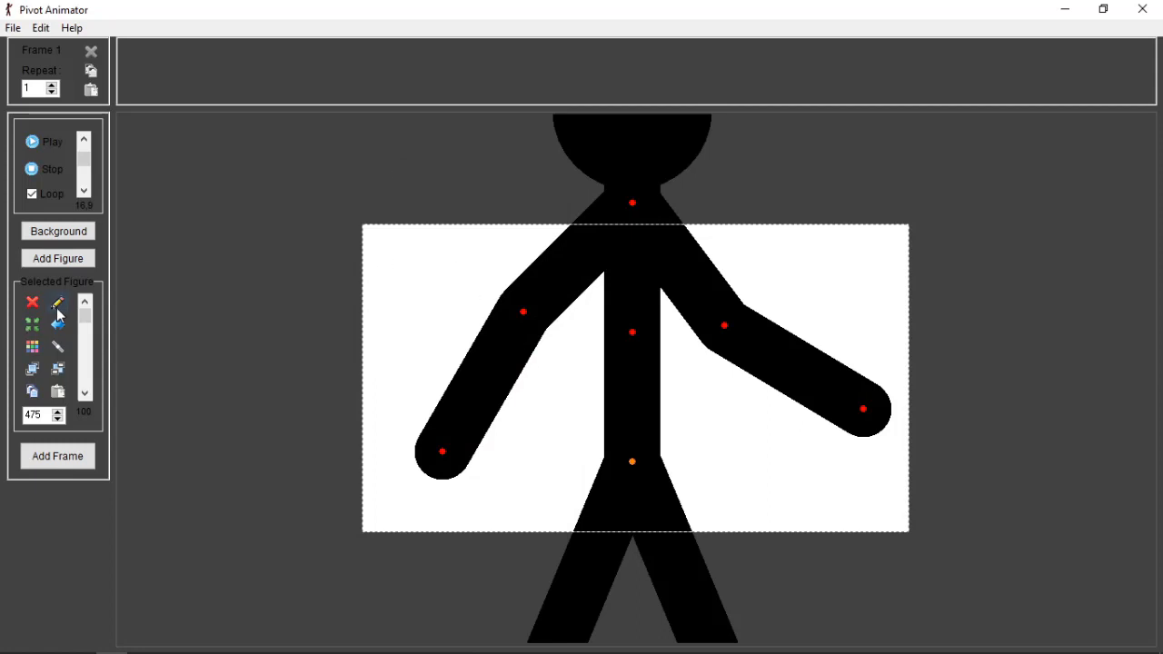
- Open the figure in a maximized Stick Figure Builder and move the small figure beside the enlarged figure's lowered forearm
{"action": "left_click", "coordinate": [59, 309]}
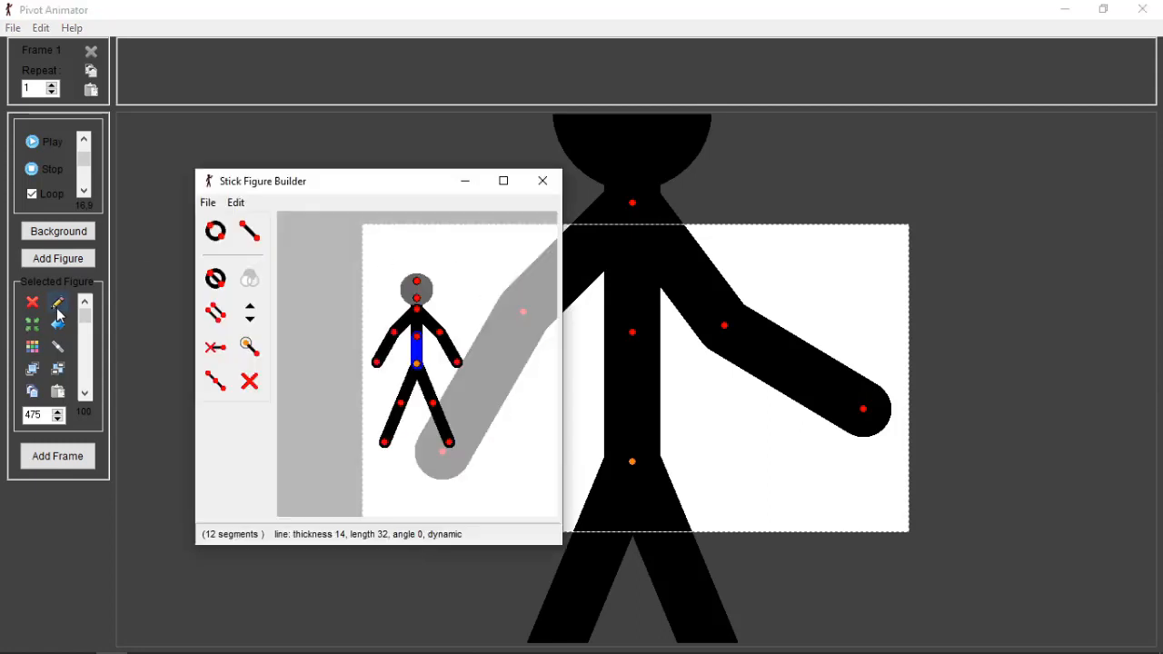
{"action": "left_click_drag", "start_coordinate": [401, 189], "coordinate": [569, 202]}
{"action": "double_click", "coordinate": [569, 202]}
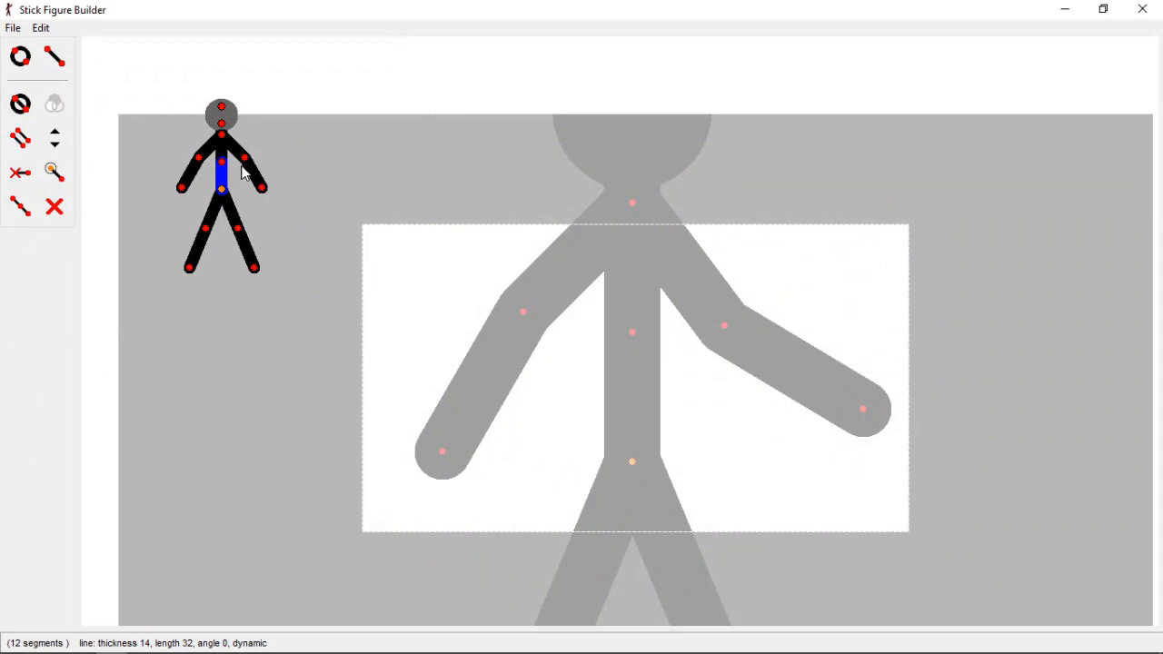
{"action": "left_click_drag", "start_coordinate": [221, 189], "coordinate": [744, 430]}
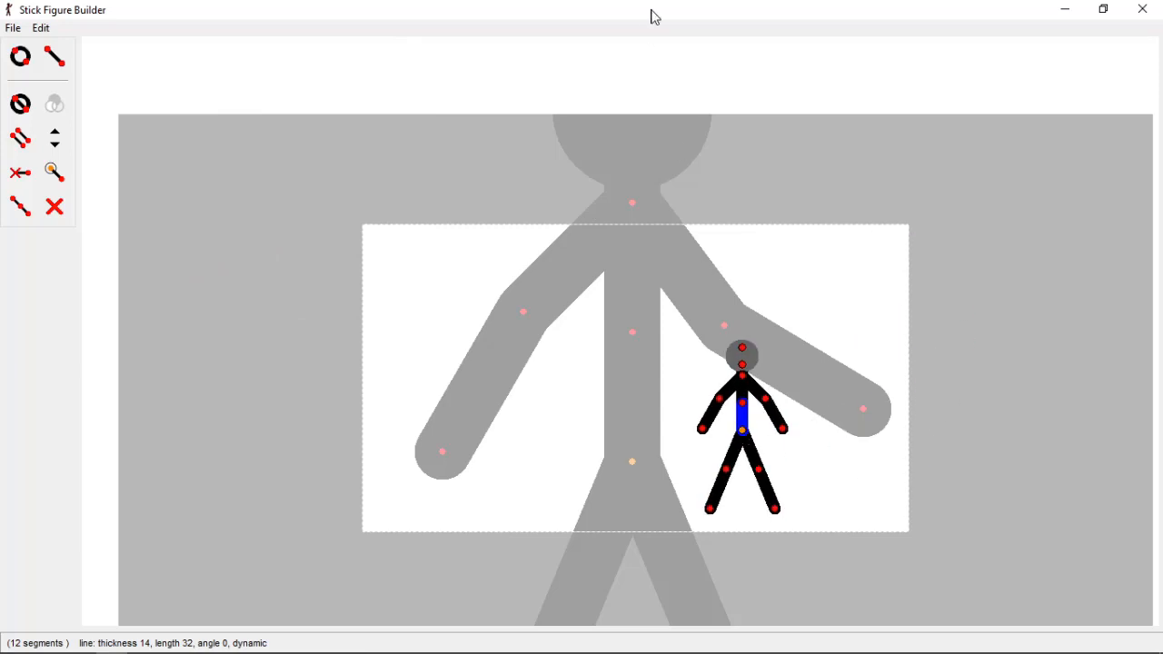
- Bring the small figure back near the builder canvas's upper-left corner and restore the builder to a floating window
{"action": "double_click", "coordinate": [655, 18]}
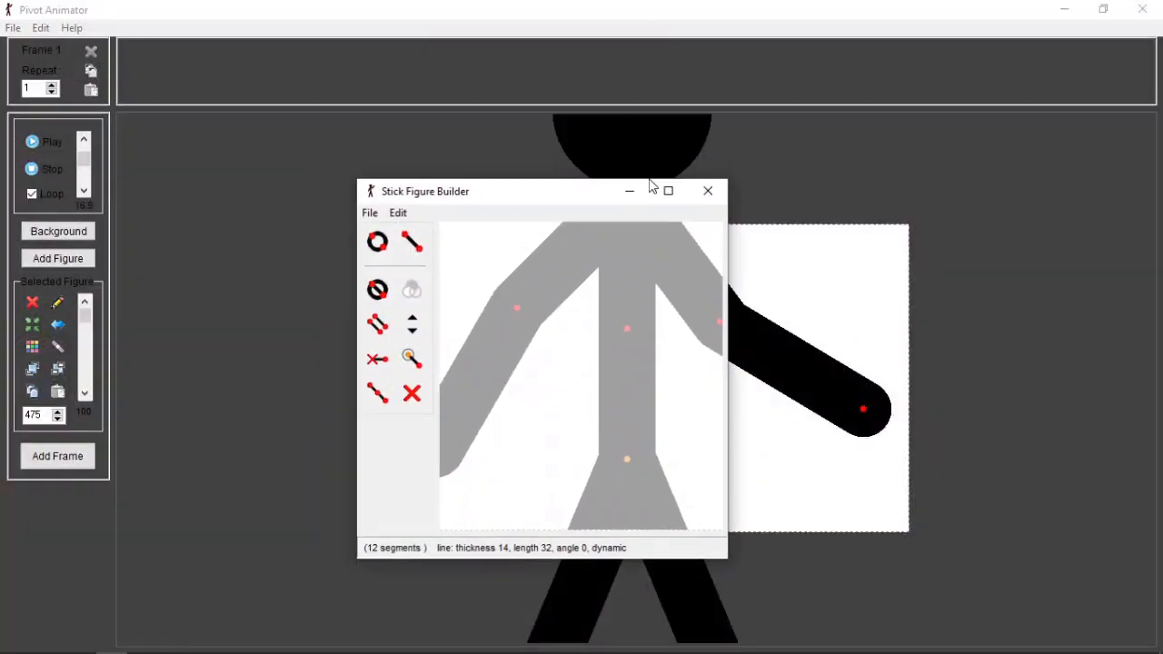
{"action": "double_click", "coordinate": [561, 201]}
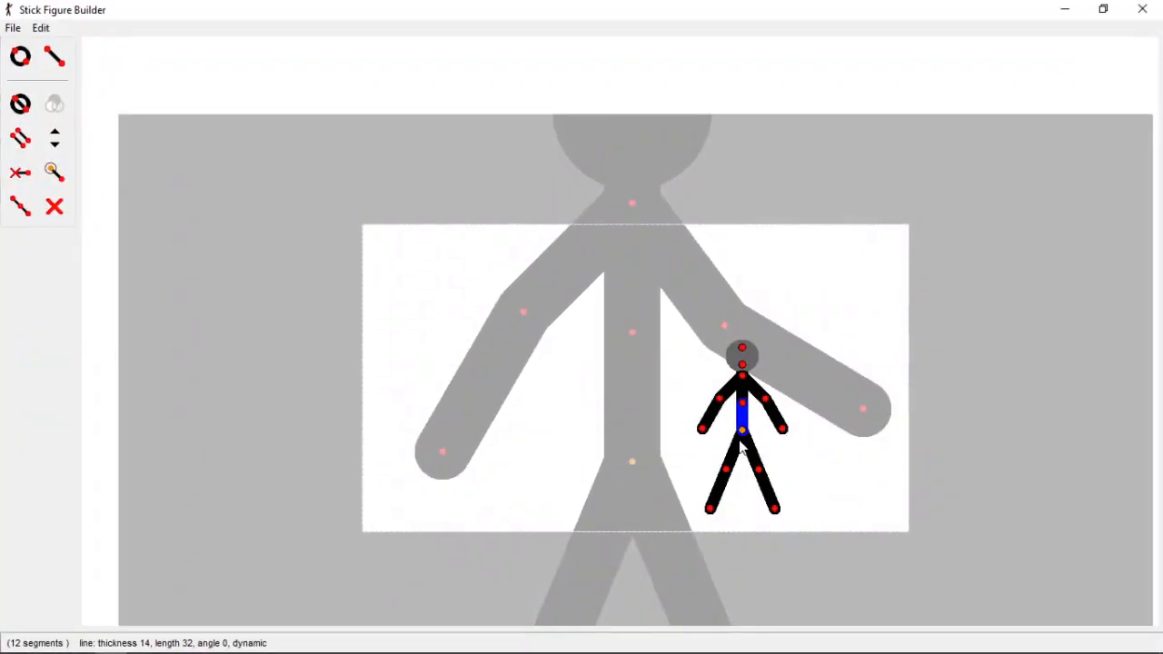
{"action": "left_click_drag", "start_coordinate": [744, 436], "coordinate": [208, 154]}
{"action": "double_click", "coordinate": [384, 8]}
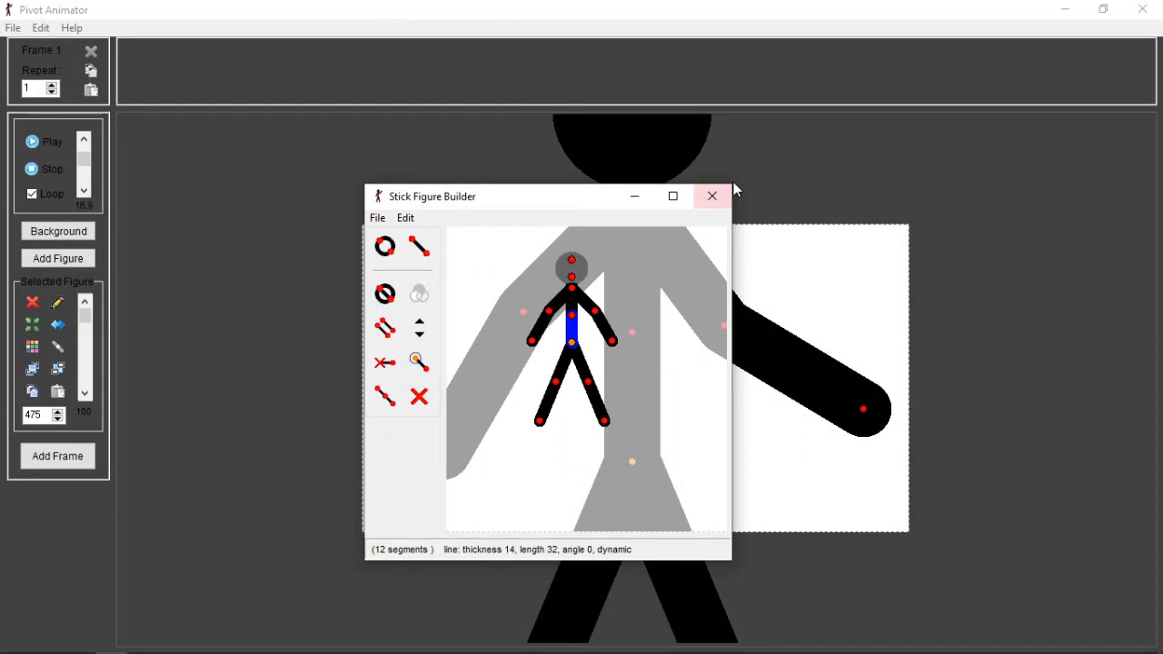
- Enlarge and reposition the Stick Figure Builder window, and move the small figure toward the middle of its canvas
{"action": "left_click_drag", "start_coordinate": [733, 182], "coordinate": [976, 60]}
{"action": "left_click_drag", "start_coordinate": [699, 86], "coordinate": [657, 124]}
{"action": "left_click_drag", "start_coordinate": [514, 266], "coordinate": [605, 373]}
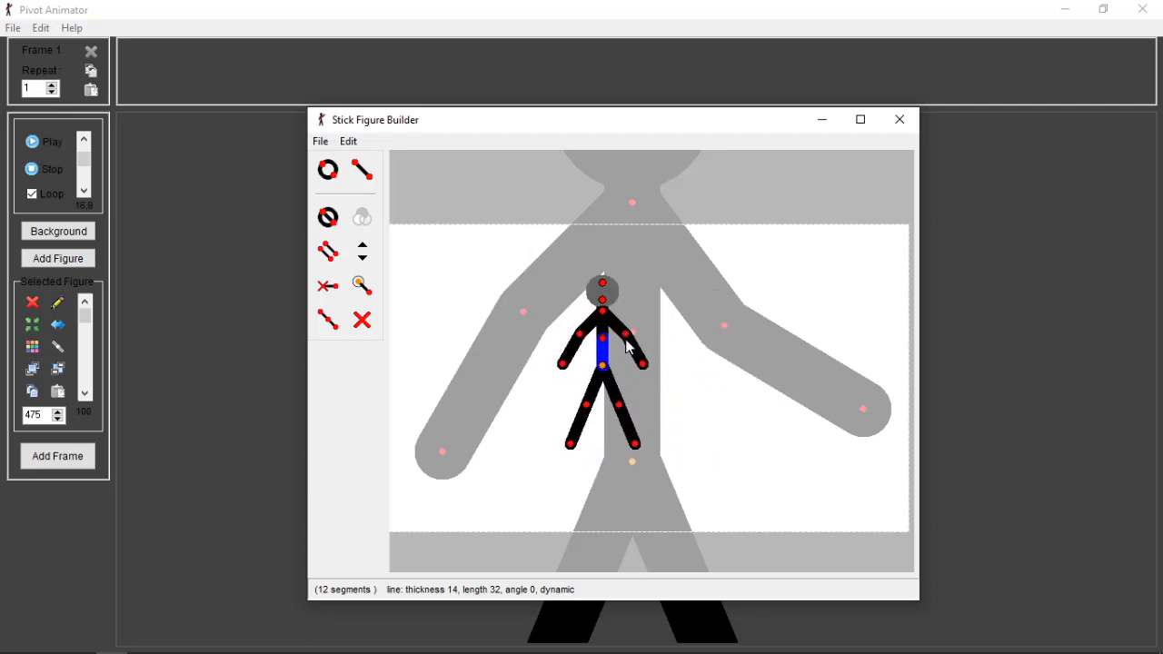
- Raise the small figure's right-hand arm slightly, and move the figure toward the upper-left area of the builder canvas
{"action": "left_click", "coordinate": [628, 344]}
{"action": "left_click_drag", "start_coordinate": [633, 341], "coordinate": [516, 303]}
{"action": "left_click_drag", "start_coordinate": [592, 139], "coordinate": [565, 152]}
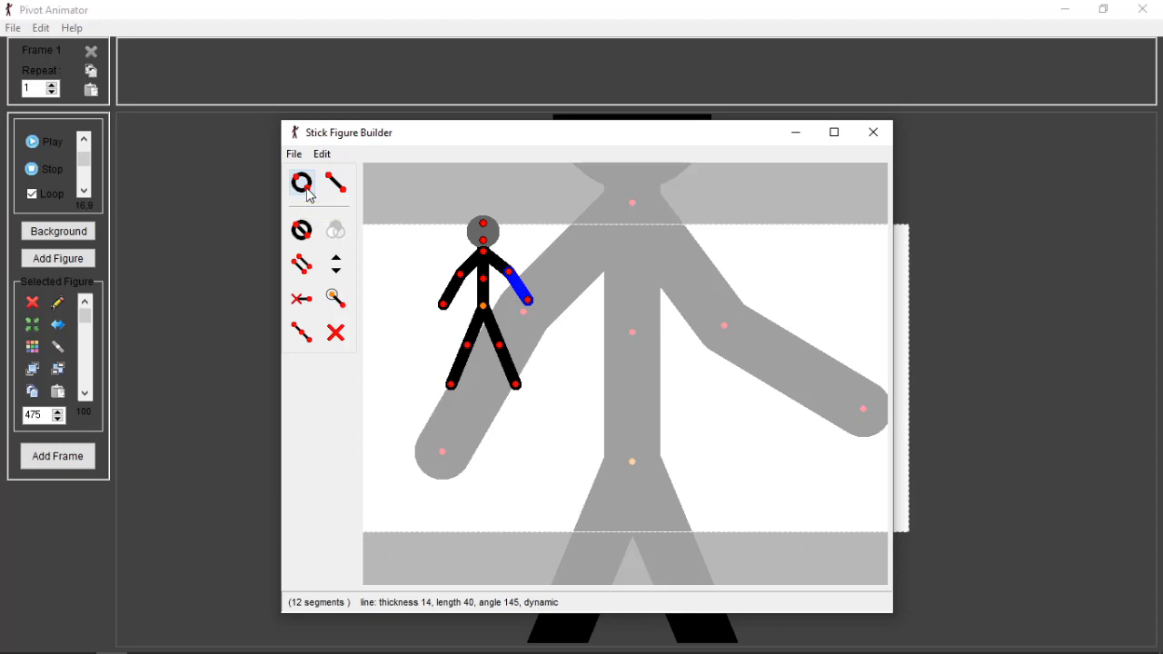
- Attach a circle segment about 69 long to the hand of the selected forearm, rotated to an angle of about 111
{"action": "left_click", "coordinate": [308, 193]}
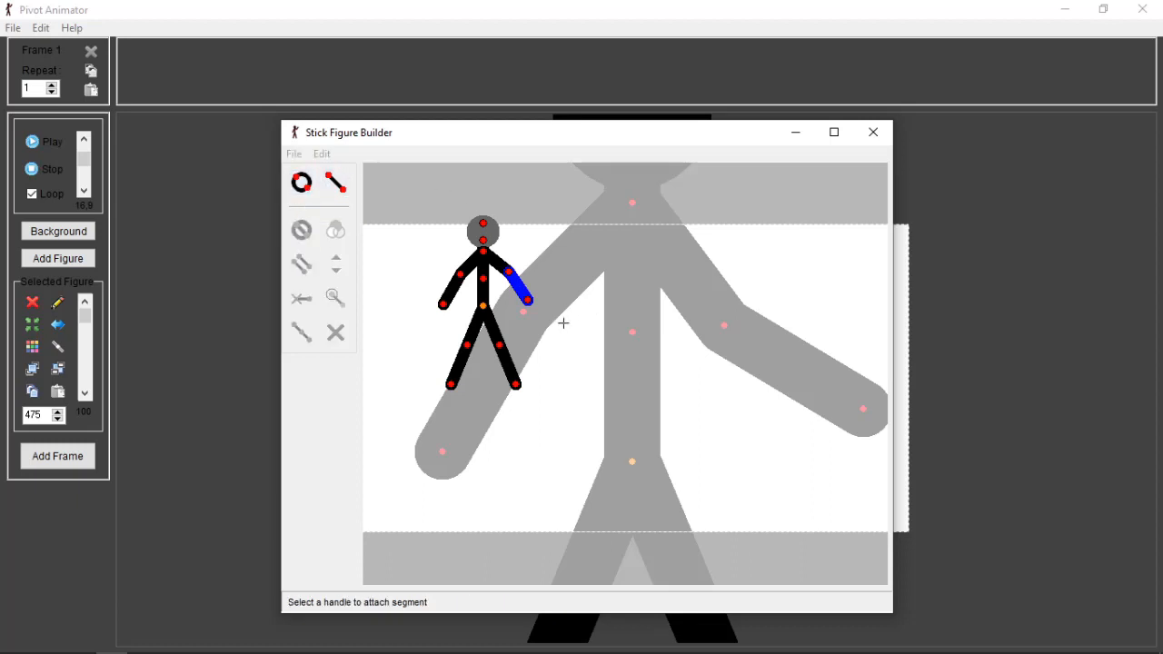
{"action": "left_click", "coordinate": [527, 301]}
{"action": "left_click_drag", "start_coordinate": [527, 301], "coordinate": [579, 329]}
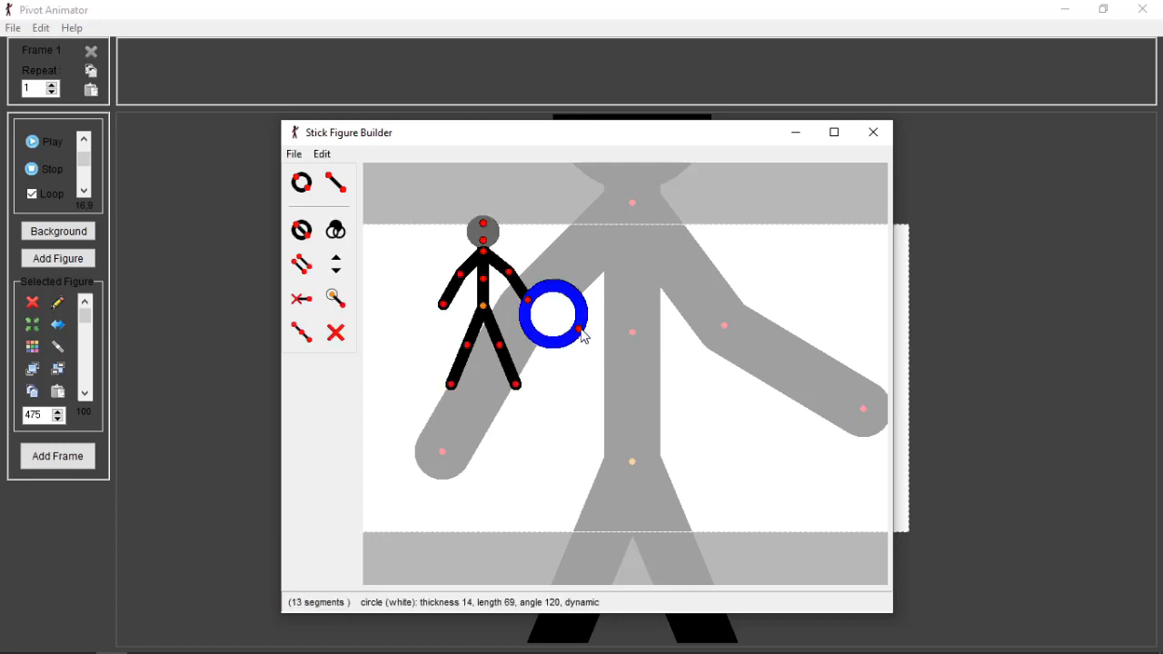
{"action": "left_click_drag", "start_coordinate": [595, 343], "coordinate": [554, 311]}
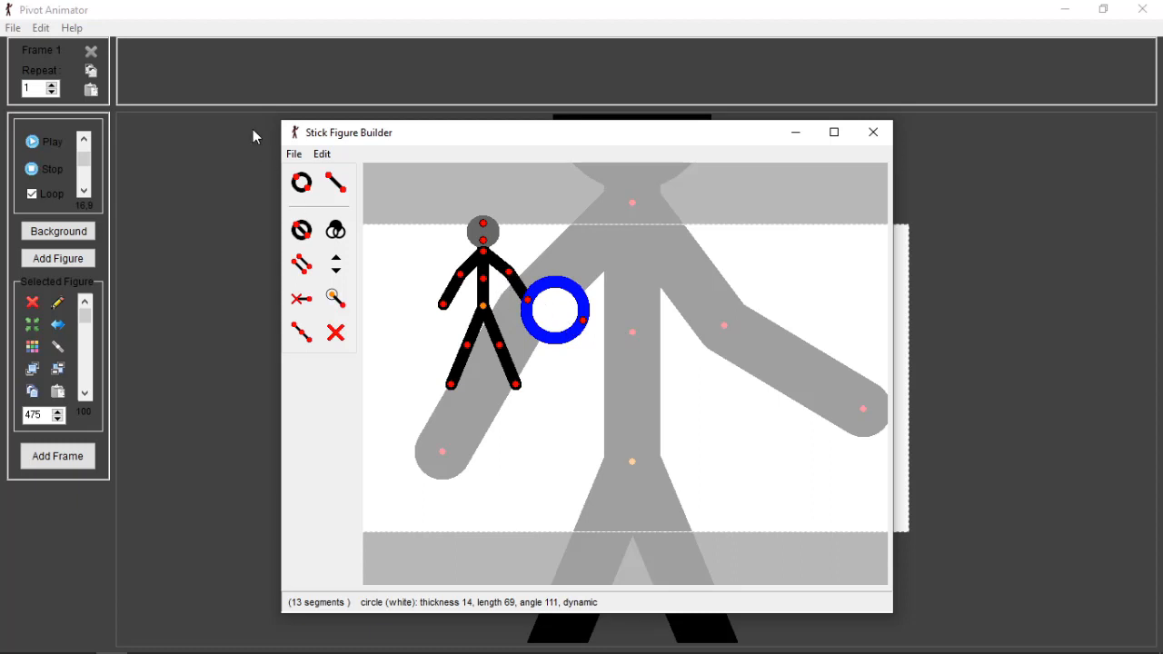
- Add the built figure to the animation under the name "hjhj" and move it left of the canvas centre
{"action": "left_click", "coordinate": [294, 154]}
{"action": "left_click", "coordinate": [345, 242]}
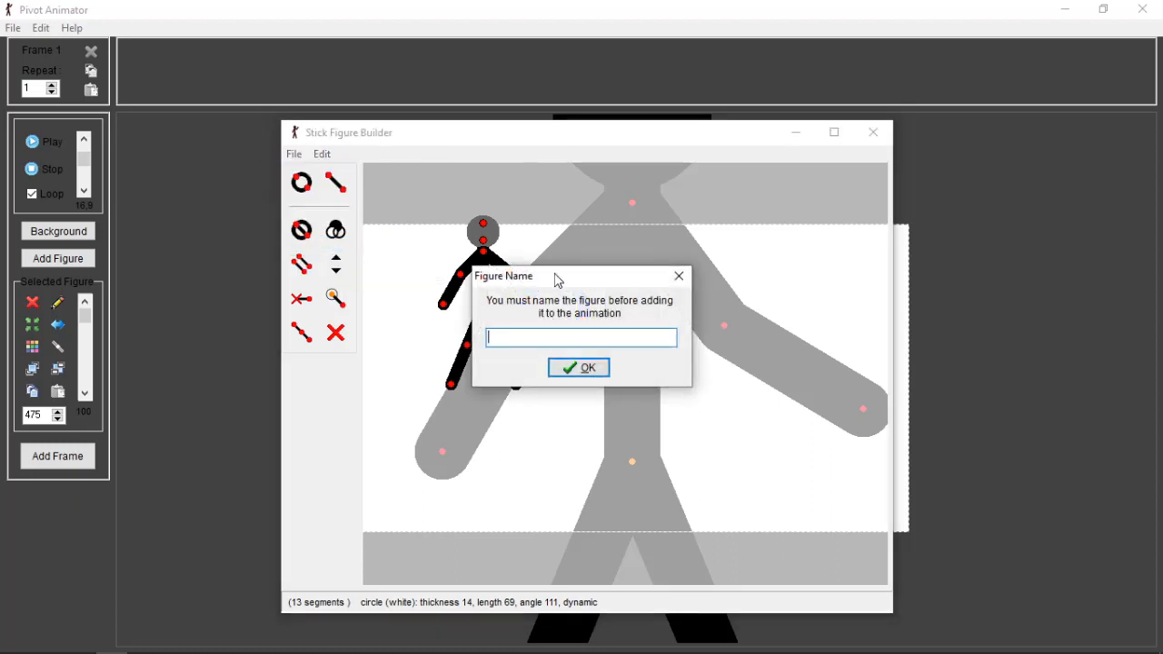
{"action": "type", "text": "hjhj"}
{"action": "left_click", "coordinate": [585, 369]}
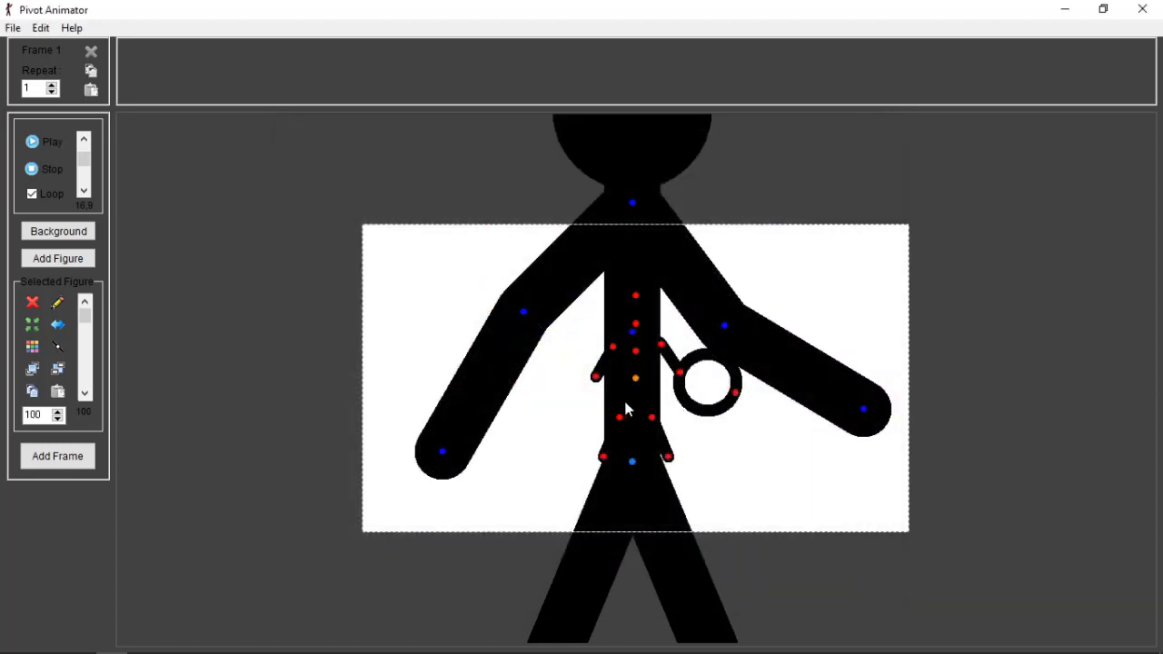
{"action": "left_click_drag", "start_coordinate": [635, 382], "coordinate": [563, 354]}
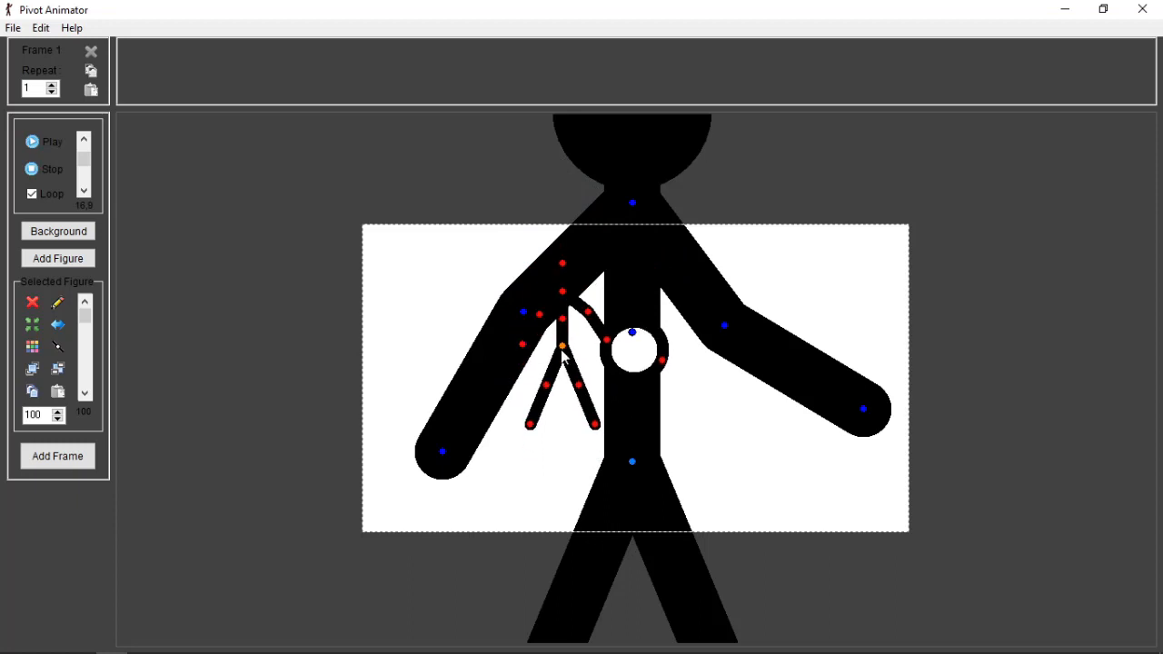
- Reopen the small figure in the builder, move it up and left, and make its hand circle filled
{"action": "left_click", "coordinate": [63, 300]}
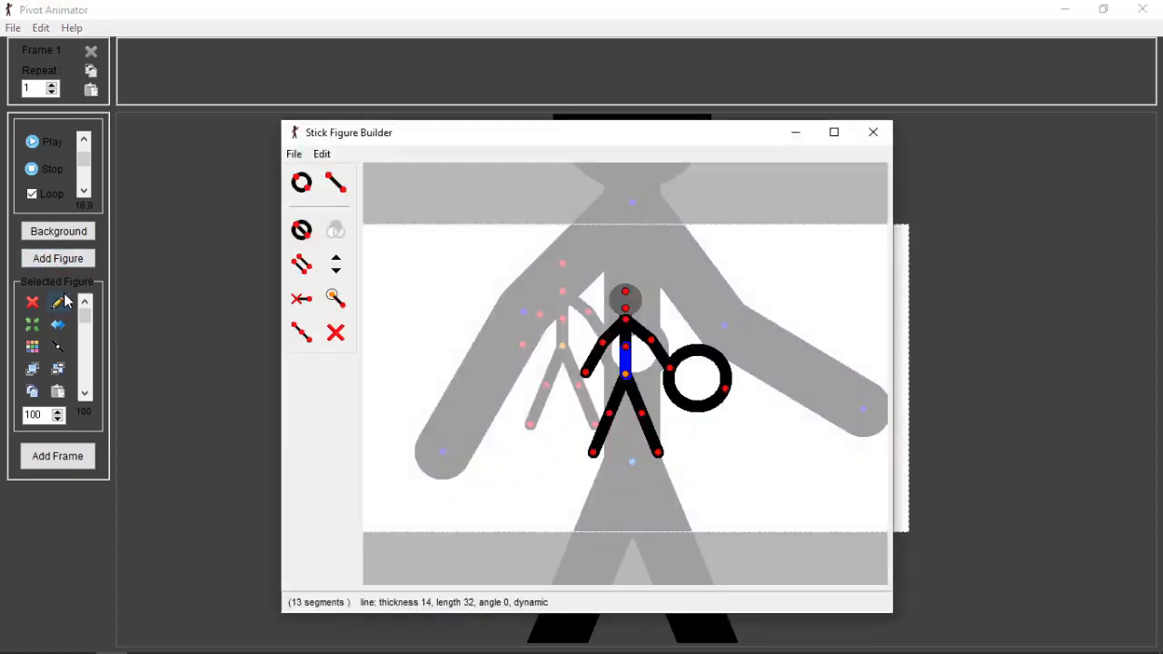
{"action": "left_click_drag", "start_coordinate": [626, 373], "coordinate": [471, 290]}
{"action": "left_click", "coordinate": [577, 313]}
{"action": "key", "text": "f"}
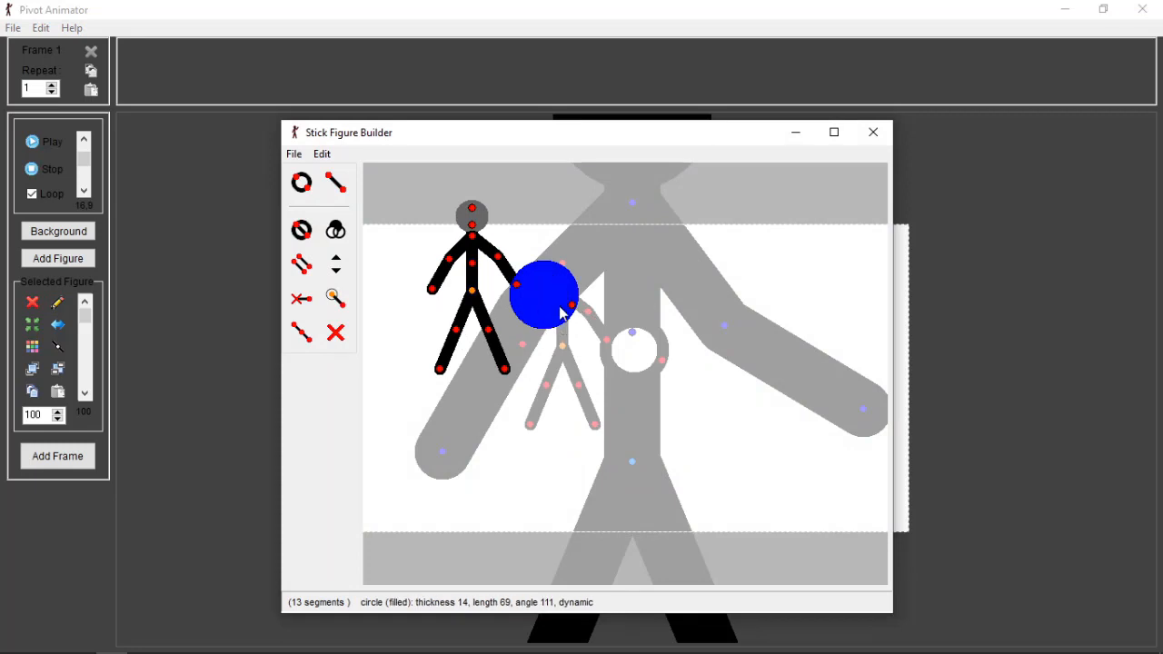
- Add the filled-circle figure to the animation and place it at the canvas's upper right
{"action": "key", "text": "ctrl+a"}
{"action": "left_click", "coordinate": [584, 372]}
{"action": "left_click_drag", "start_coordinate": [636, 379], "coordinate": [747, 290]}
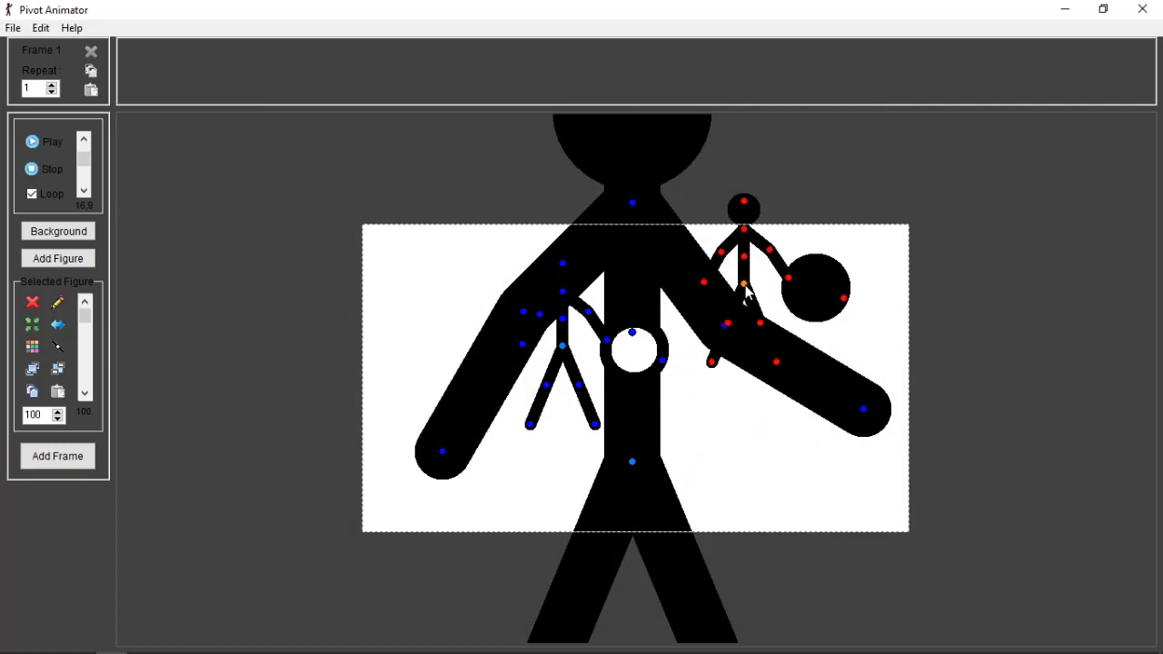
- Reopen the filled-circle figure in the builder and change its hand circle to clear
{"action": "double_click", "coordinate": [747, 291]}
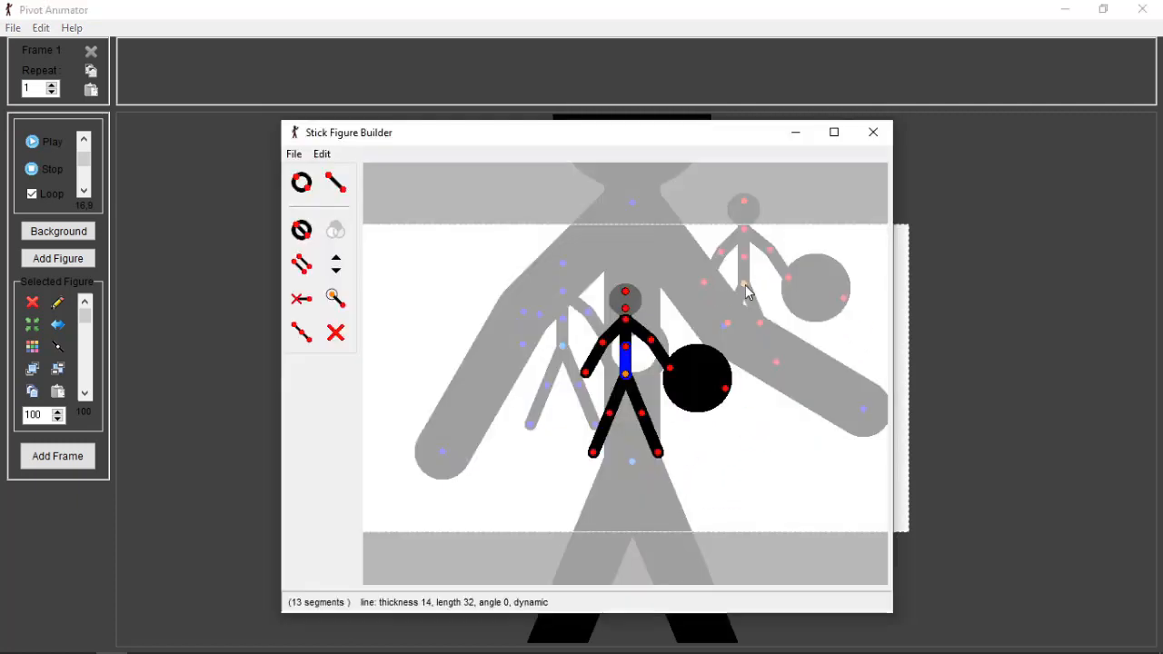
{"action": "left_click", "coordinate": [727, 391]}
{"action": "key", "text": "f"}
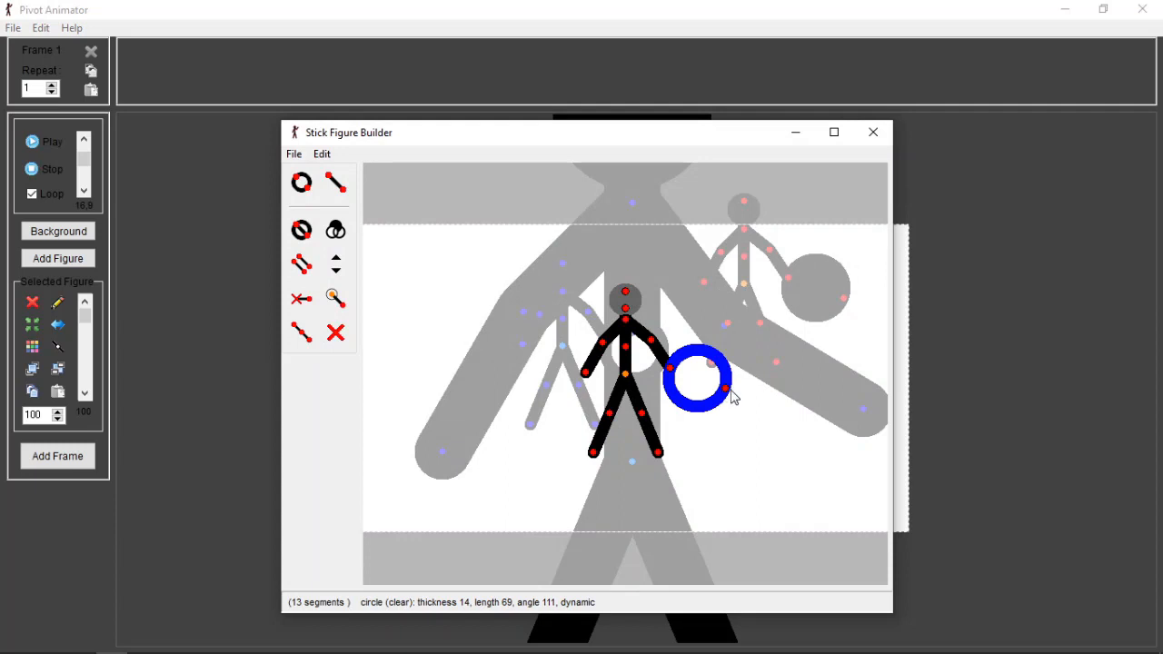
- Add the clear-circle figure to the animation and place its circle over the large figure's right-hand forearm
{"action": "key", "text": "ctrl+a"}
{"action": "left_click", "coordinate": [607, 370]}
{"action": "left_click_drag", "start_coordinate": [634, 385], "coordinate": [763, 392]}
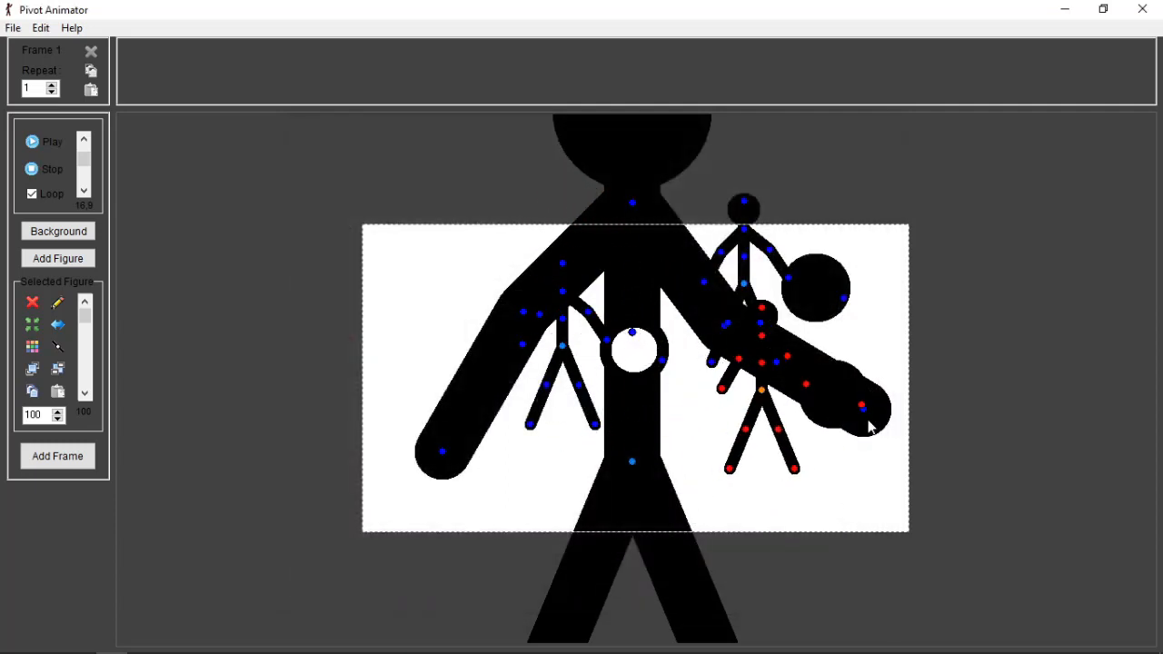
- Recolour the large figure with the brown custom colour
{"action": "left_click", "coordinate": [867, 418]}
{"action": "key", "text": "c"}
{"action": "left_click", "coordinate": [545, 317]}
{"action": "left_click", "coordinate": [532, 386]}
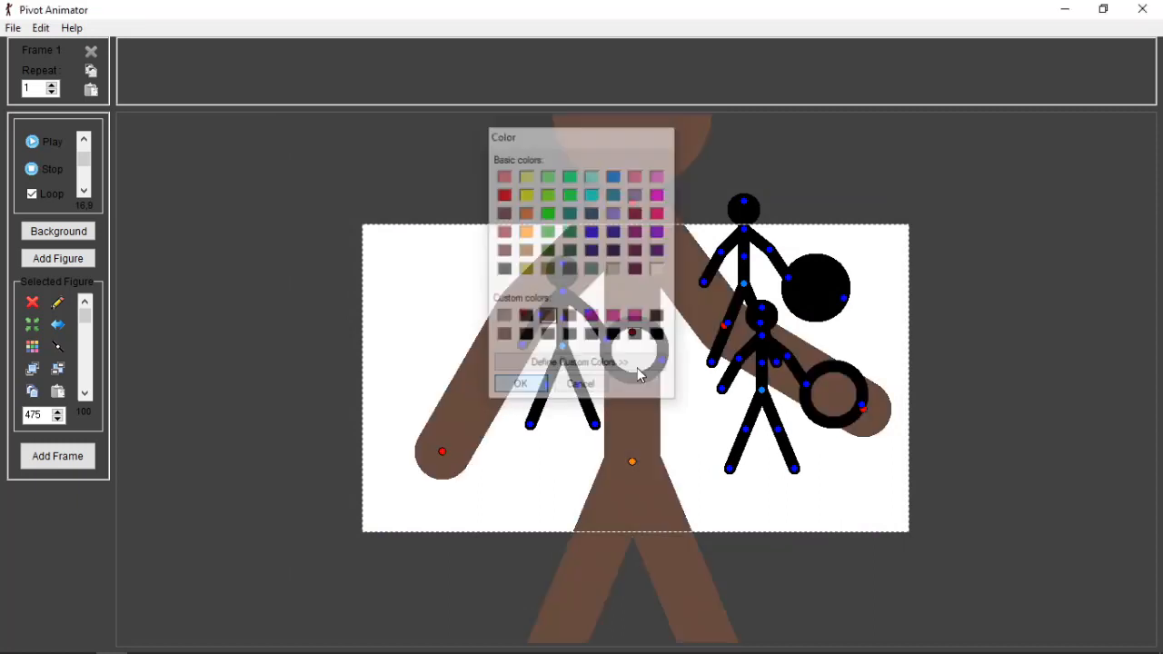
- Shift the clear-circle figure slightly left while keeping its circle over the brown forearm
{"action": "left_click", "coordinate": [763, 392]}
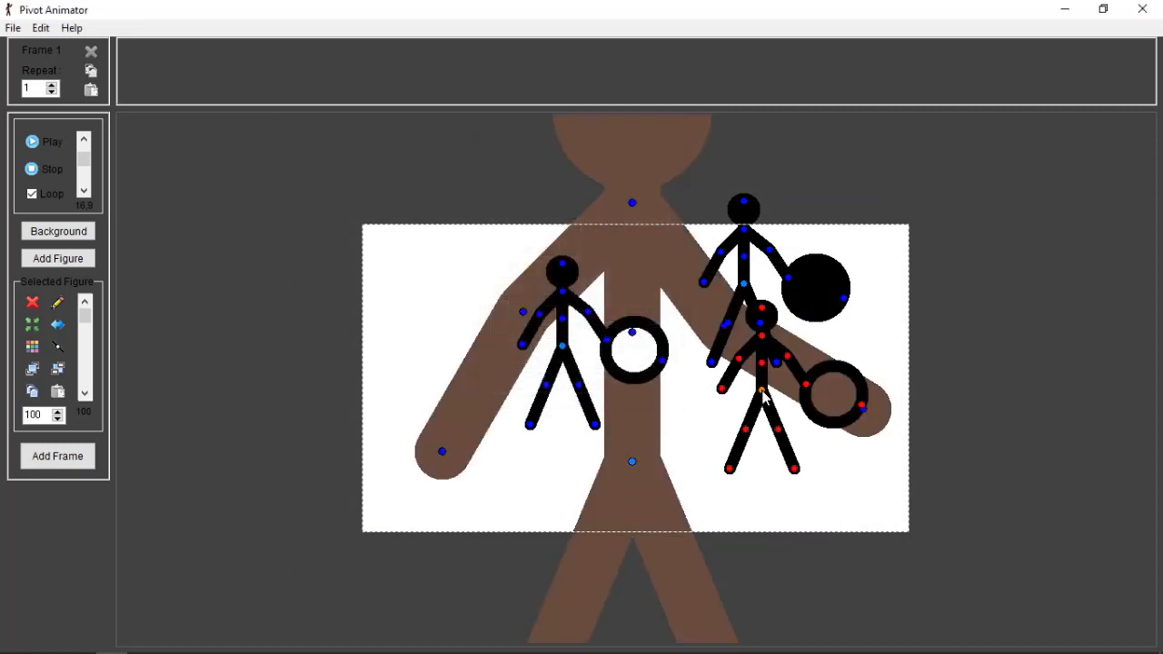
{"action": "left_click_drag", "start_coordinate": [763, 393], "coordinate": [748, 389]}
{"action": "mouse_move", "coordinate": [844, 396]}
{"action": "left_mouse_down"}
{"action": "mouse_move", "coordinate": [847, 376]}
{"action": "mouse_move", "coordinate": [838, 411]}
{"action": "mouse_move", "coordinate": [848, 386]}
{"action": "mouse_move", "coordinate": [860, 403]}
{"action": "mouse_move", "coordinate": [854, 390]}
{"action": "mouse_move", "coordinate": [849, 408]}
{"action": "mouse_move", "coordinate": [829, 398]}
{"action": "left_mouse_up"}
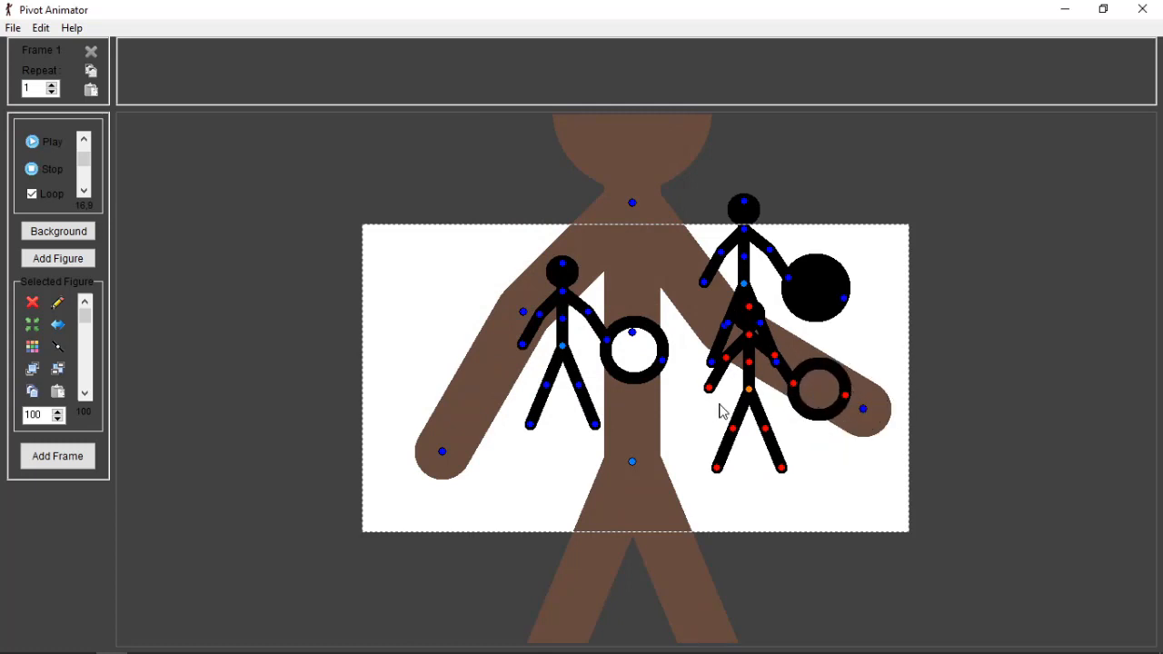
{"action": "left_click_drag", "start_coordinate": [748, 392], "coordinate": [742, 389]}
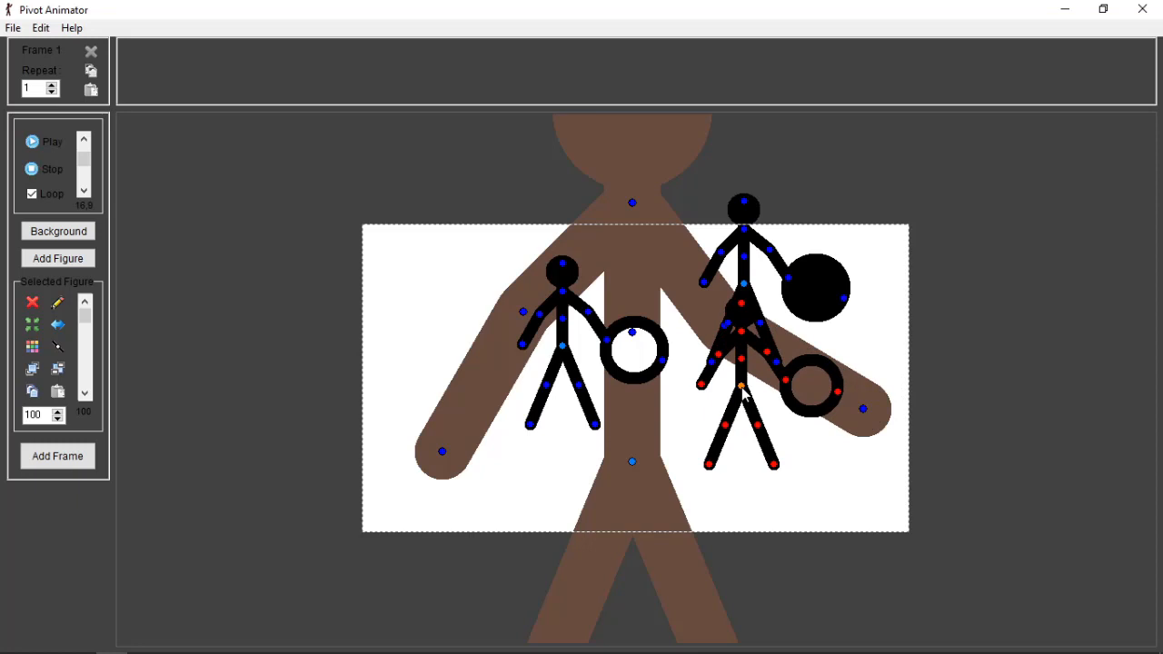
- Delete the three small figures from the frame, leaving only the large brown figure
{"action": "key", "text": "Delete"}
{"action": "left_click", "coordinate": [738, 394]}
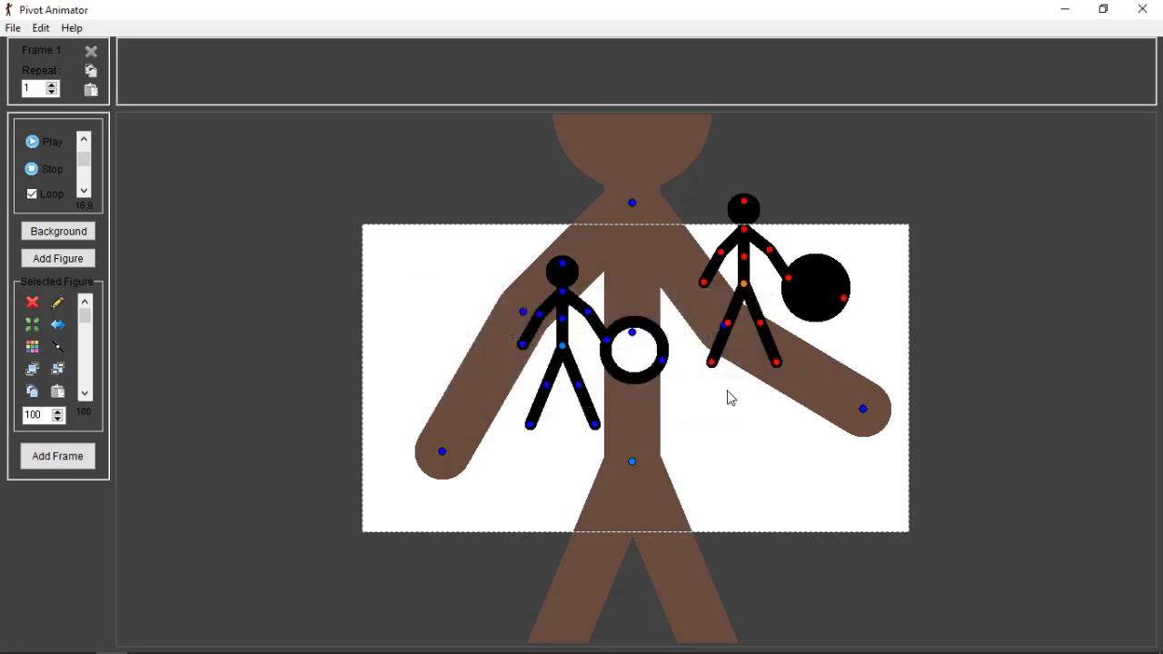
{"action": "key", "text": "Delete"}
{"action": "left_click", "coordinate": [717, 395]}
{"action": "key", "text": "Delete"}
{"action": "left_click", "coordinate": [717, 395]}
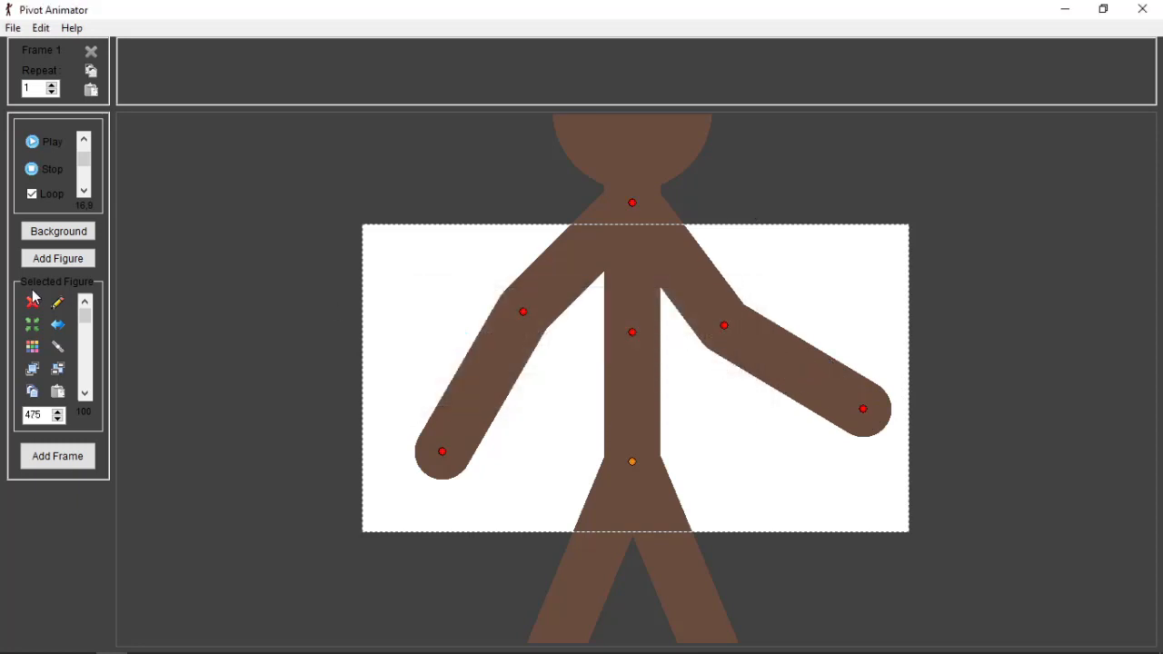
- Open the large brown figure in the builder and chain two line segments upward from its right-hand hand
{"action": "left_click", "coordinate": [57, 301]}
{"action": "left_click", "coordinate": [337, 184]}
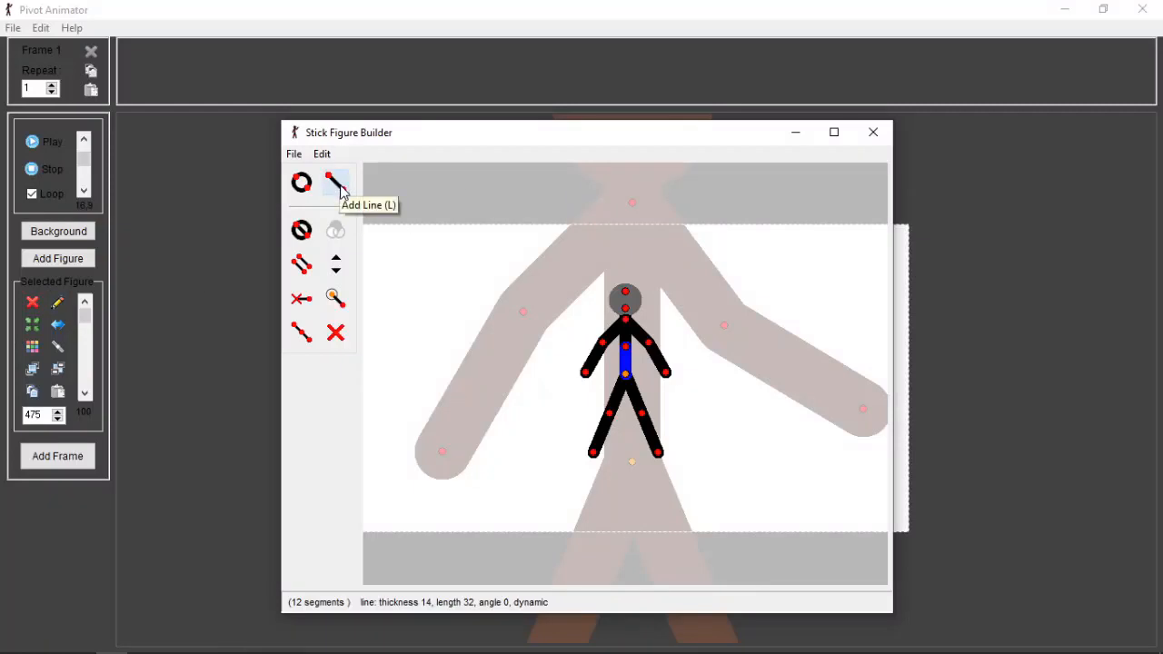
{"action": "left_click", "coordinate": [342, 191]}
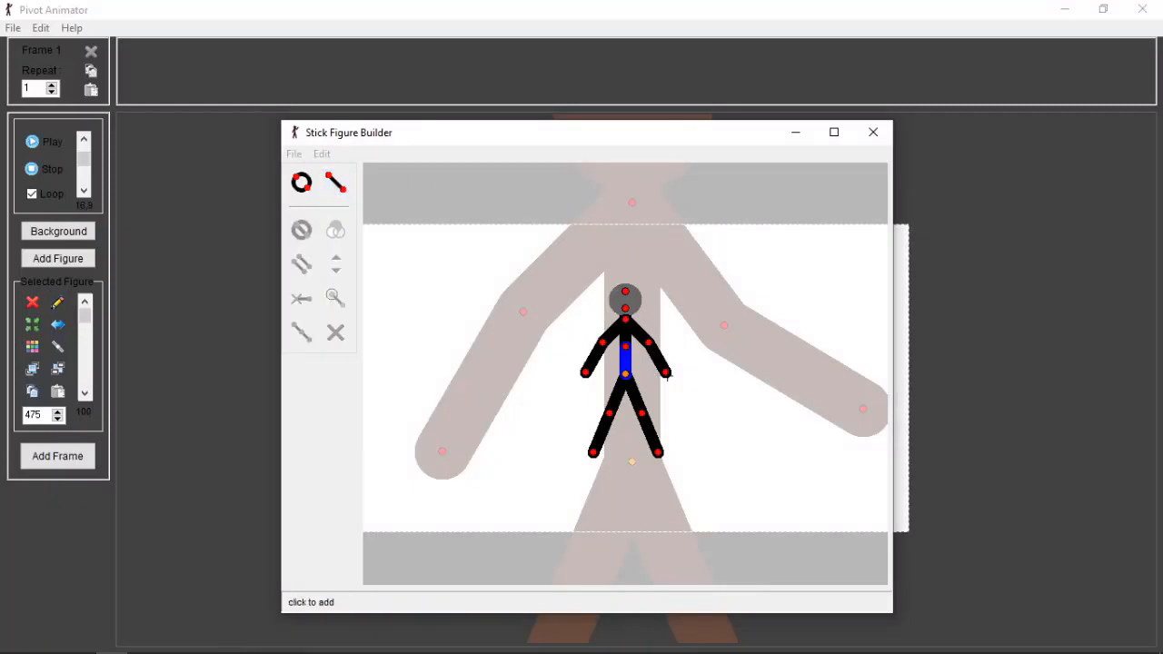
{"action": "left_click_drag", "start_coordinate": [669, 369], "coordinate": [680, 289]}
{"action": "left_click", "coordinate": [291, 183]}
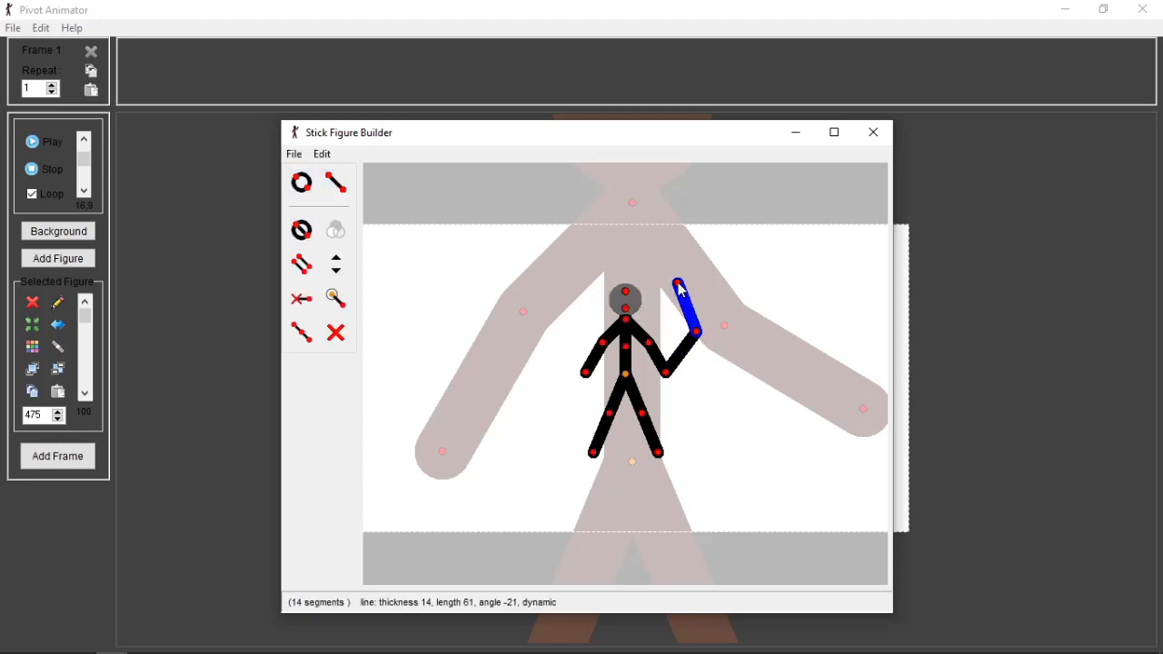
- Extend the chain with nine more line segments joined end to end, curving around and back toward the figure's legs
{"action": "key", "text": "l"}
{"action": "left_click", "coordinate": [679, 283]}
{"action": "left_click", "coordinate": [728, 266]}
{"action": "key", "text": "l"}
{"action": "left_click", "coordinate": [729, 266]}
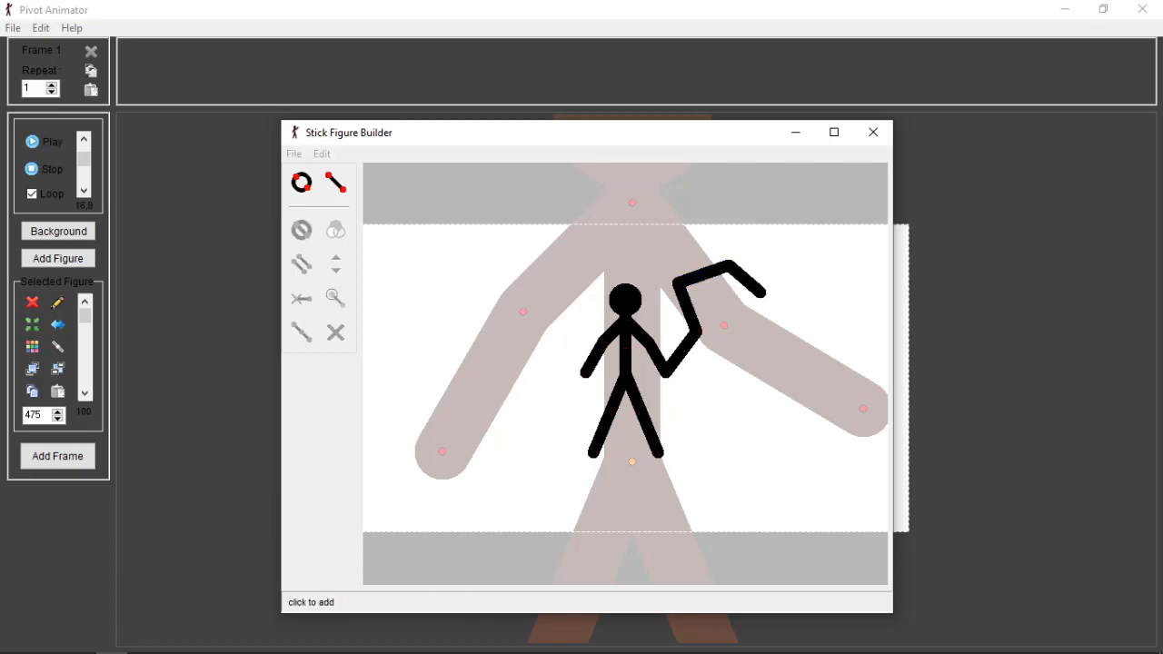
{"action": "left_click", "coordinate": [761, 293]}
{"action": "key", "text": "l"}
{"action": "left_click", "coordinate": [761, 293]}
{"action": "left_click", "coordinate": [753, 332]}
{"action": "key", "text": "l"}
{"action": "left_click", "coordinate": [753, 333]}
{"action": "left_click", "coordinate": [824, 348]}
{"action": "key", "text": "l"}
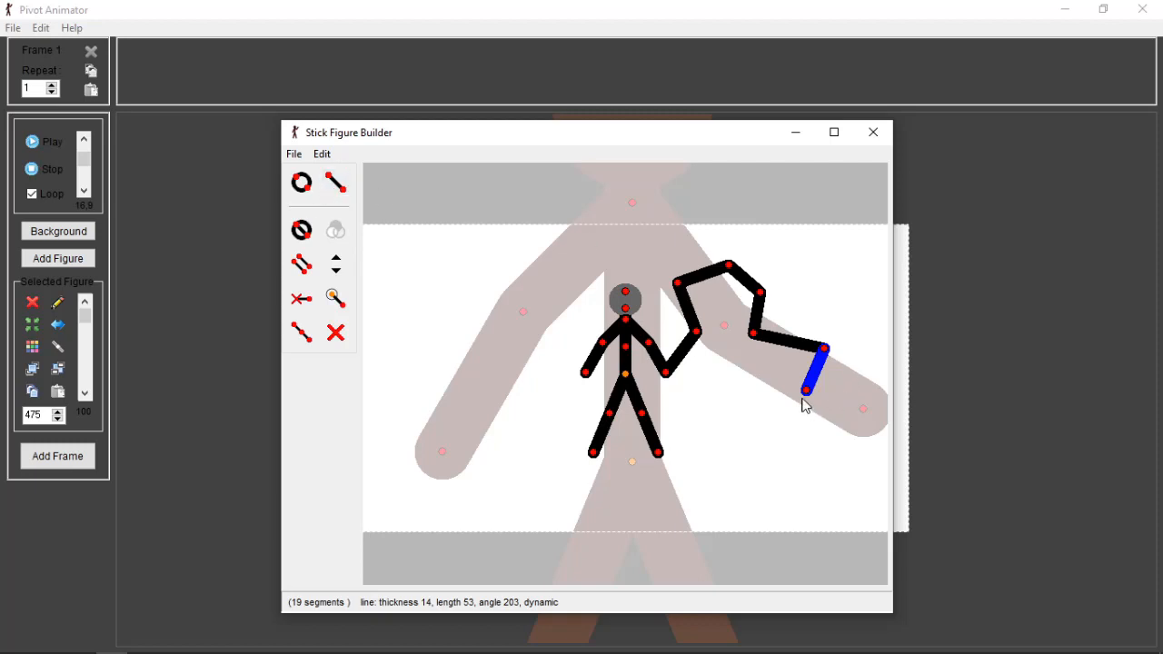
{"action": "key", "text": "l"}
{"action": "left_click", "coordinate": [806, 391]}
{"action": "left_click", "coordinate": [820, 418]}
{"action": "key", "text": "l"}
{"action": "left_click", "coordinate": [820, 418]}
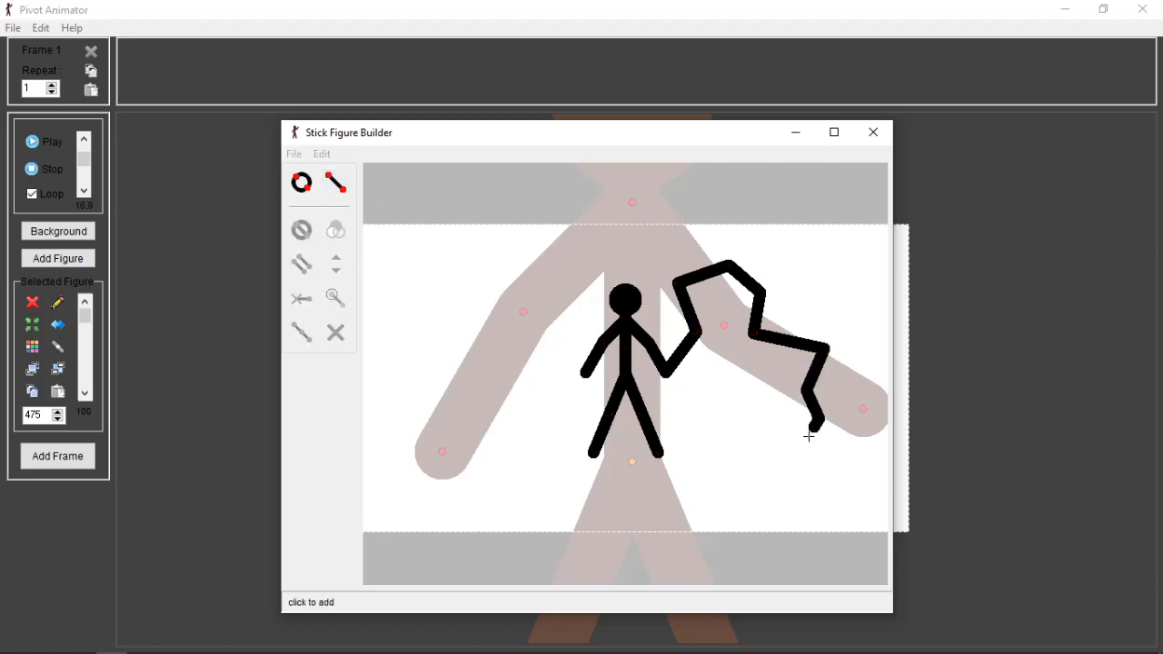
{"action": "left_click", "coordinate": [801, 451]}
{"action": "key", "text": "l"}
{"action": "left_click", "coordinate": [802, 451]}
{"action": "left_click", "coordinate": [761, 451]}
{"action": "key", "text": "l"}
{"action": "left_click", "coordinate": [758, 452]}
{"action": "left_click", "coordinate": [718, 415]}
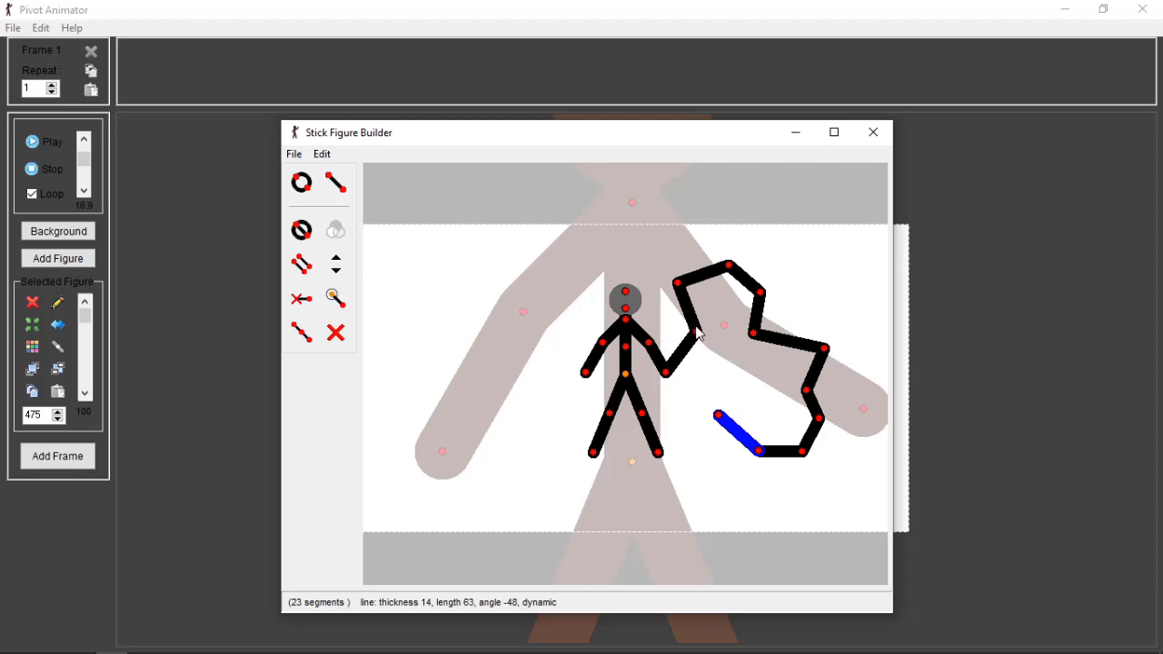
- Try swinging the whole chain by its first joint in different directions, undoing each move
{"action": "left_click_drag", "start_coordinate": [696, 331], "coordinate": [736, 329]}
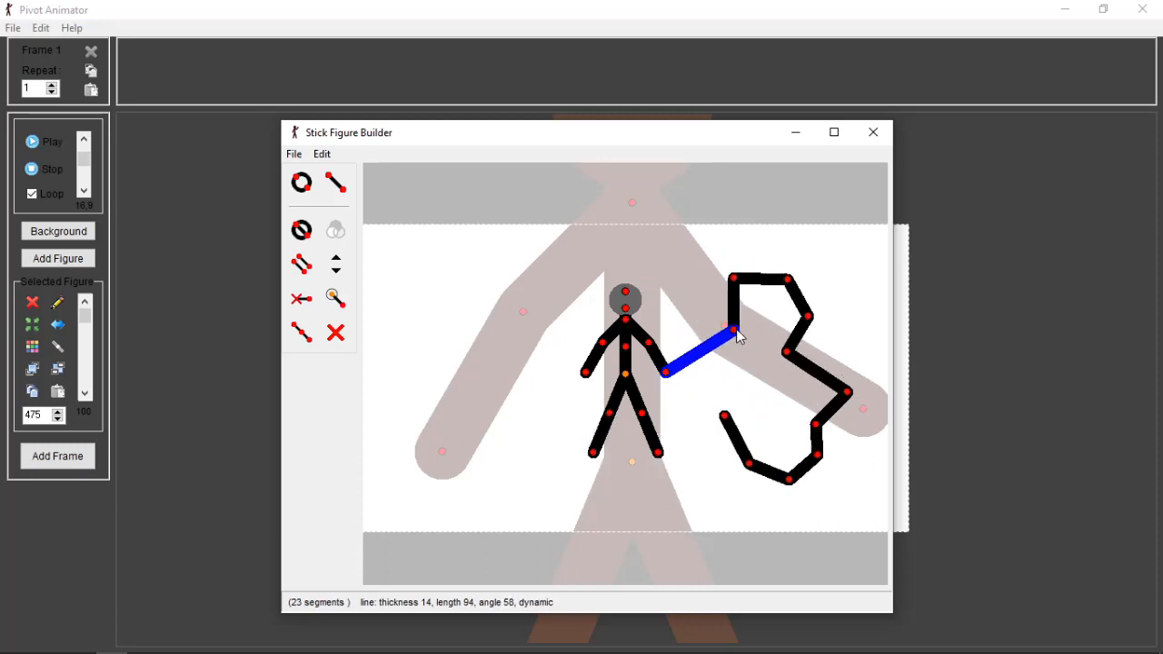
{"action": "key", "text": "ctrl+z"}
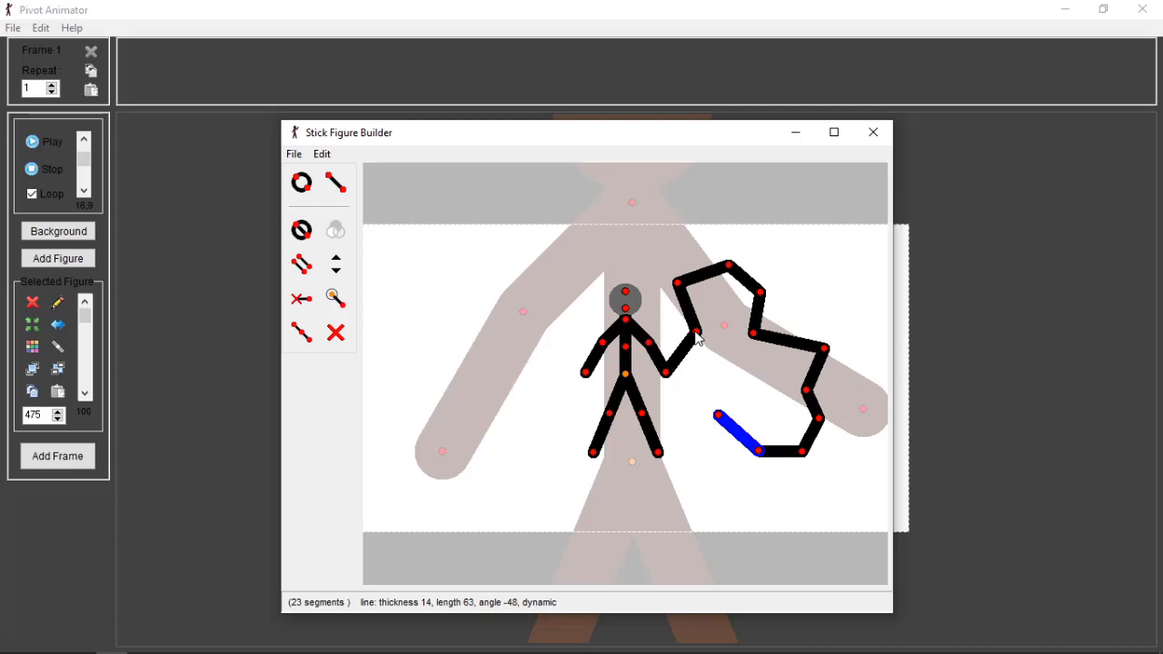
{"action": "left_click_drag", "start_coordinate": [697, 332], "coordinate": [761, 271]}
{"action": "key", "text": "ctrl+z"}
{"action": "left_click_drag", "start_coordinate": [696, 334], "coordinate": [745, 314]}
{"action": "key", "text": "ctrl+z"}
- Undo the last six line segments added to the chain
{"action": "key", "text": "ctrl+z"}
{"action": "key", "text": "ctrl+z"}
{"action": "key", "text": "ctrl+z"}
{"action": "key", "text": "ctrl+z"}
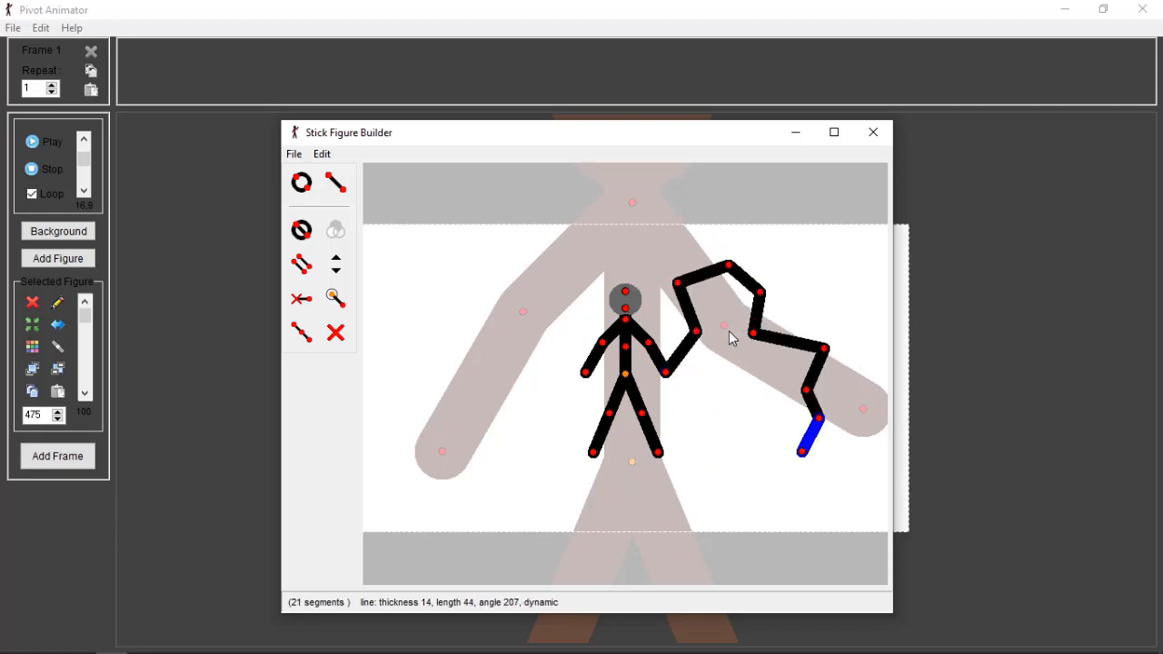
{"action": "key", "text": "ctrl+z"}
{"action": "key", "text": "ctrl+z"}
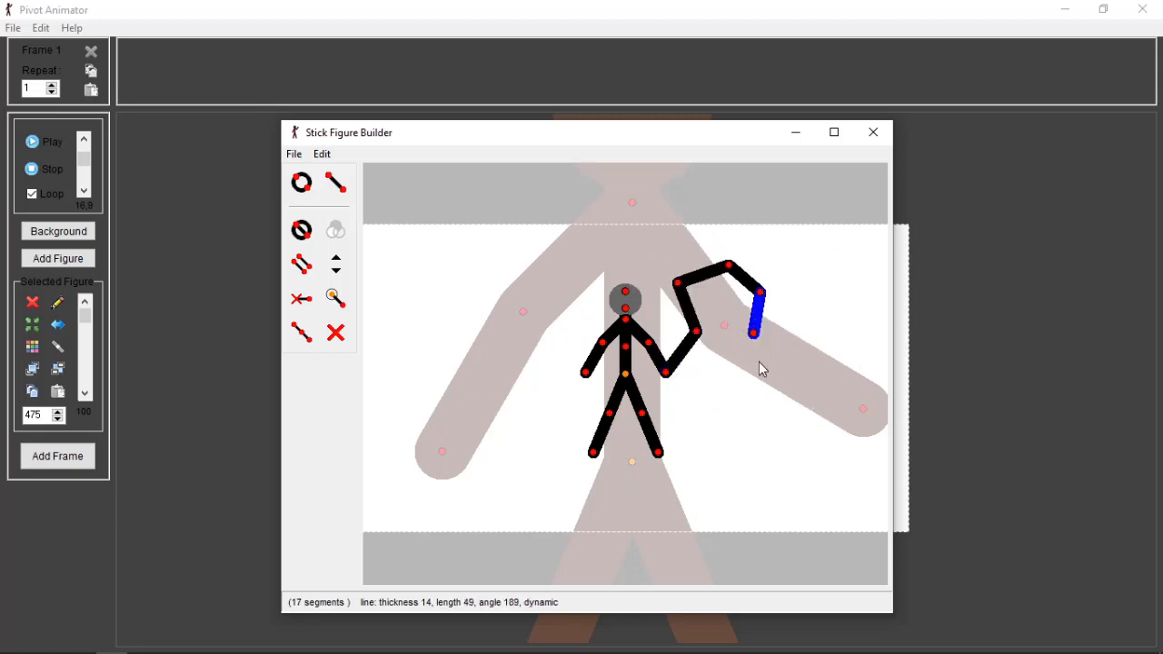
- Delete the five remaining chain segments attached to the figure's hand
{"action": "left_click", "coordinate": [338, 333]}
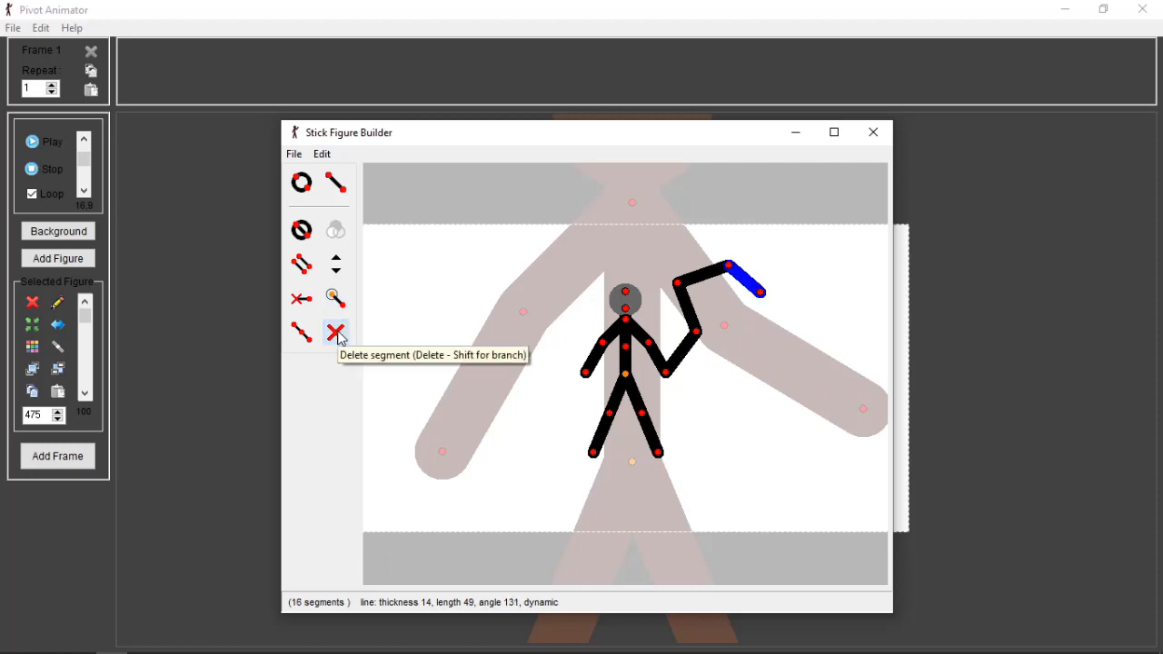
{"action": "left_click", "coordinate": [338, 334]}
{"action": "left_click", "coordinate": [336, 334]}
{"action": "left_click", "coordinate": [336, 334]}
{"action": "left_click", "coordinate": [336, 334]}
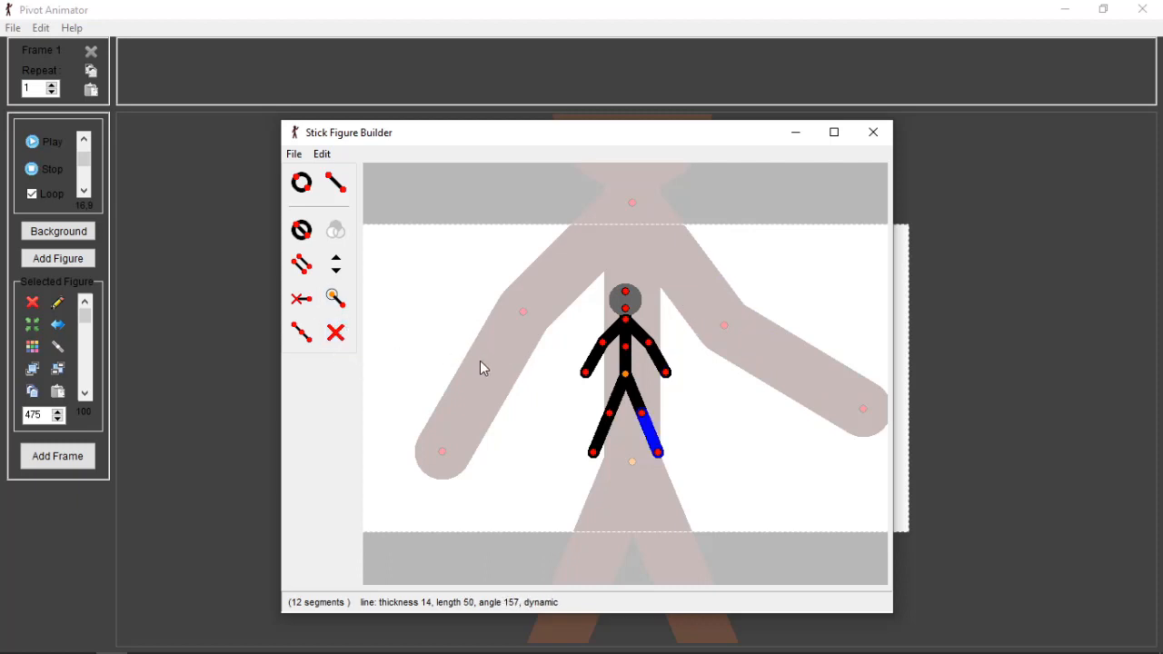
- Toggle the right-hand lower leg between circle and line, and try swinging it up to an angle of about 55
{"action": "left_click", "coordinate": [305, 238]}
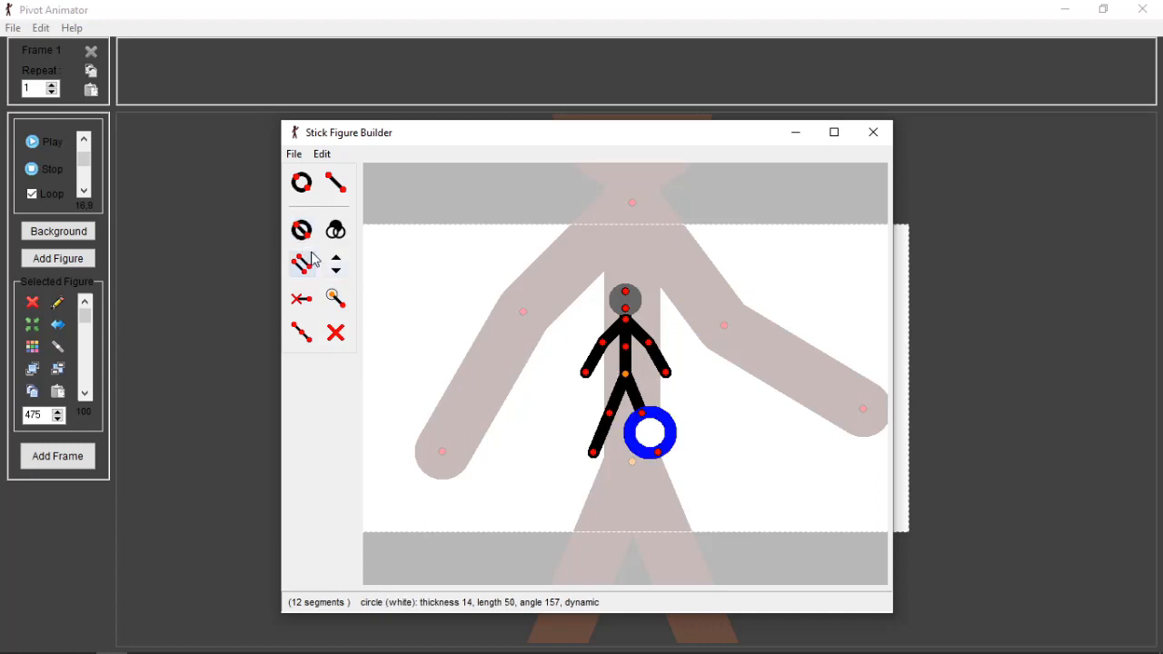
{"action": "left_click", "coordinate": [308, 240]}
{"action": "left_click", "coordinate": [309, 240]}
{"action": "left_click", "coordinate": [309, 240]}
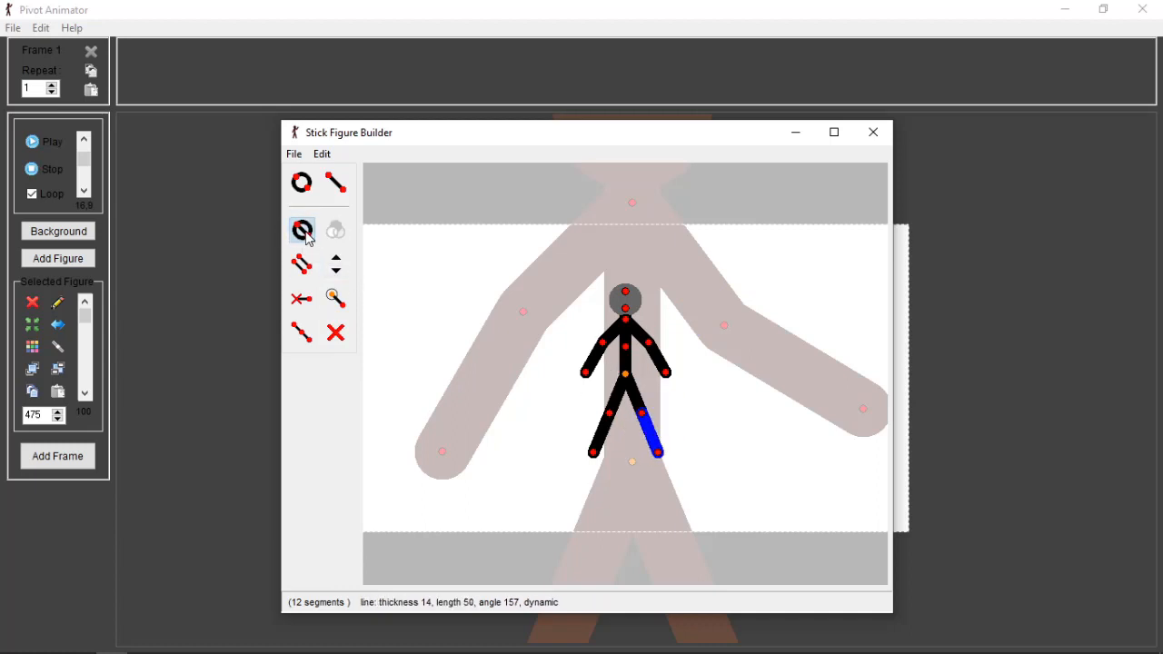
{"action": "left_click", "coordinate": [309, 240]}
{"action": "left_click", "coordinate": [307, 233]}
{"action": "left_click_drag", "start_coordinate": [657, 452], "coordinate": [698, 372]}
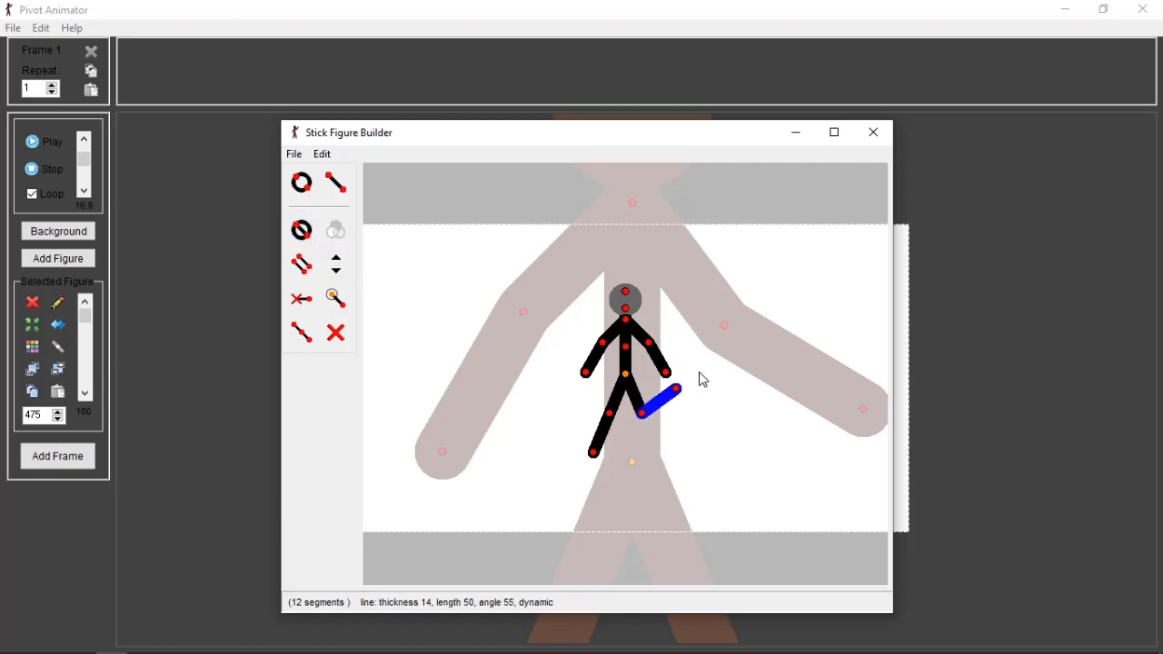
{"action": "key", "text": "ctrl+z"}
- Try converting both lower legs to circles and swinging them outward, and undo these changes
{"action": "left_click", "coordinate": [309, 229]}
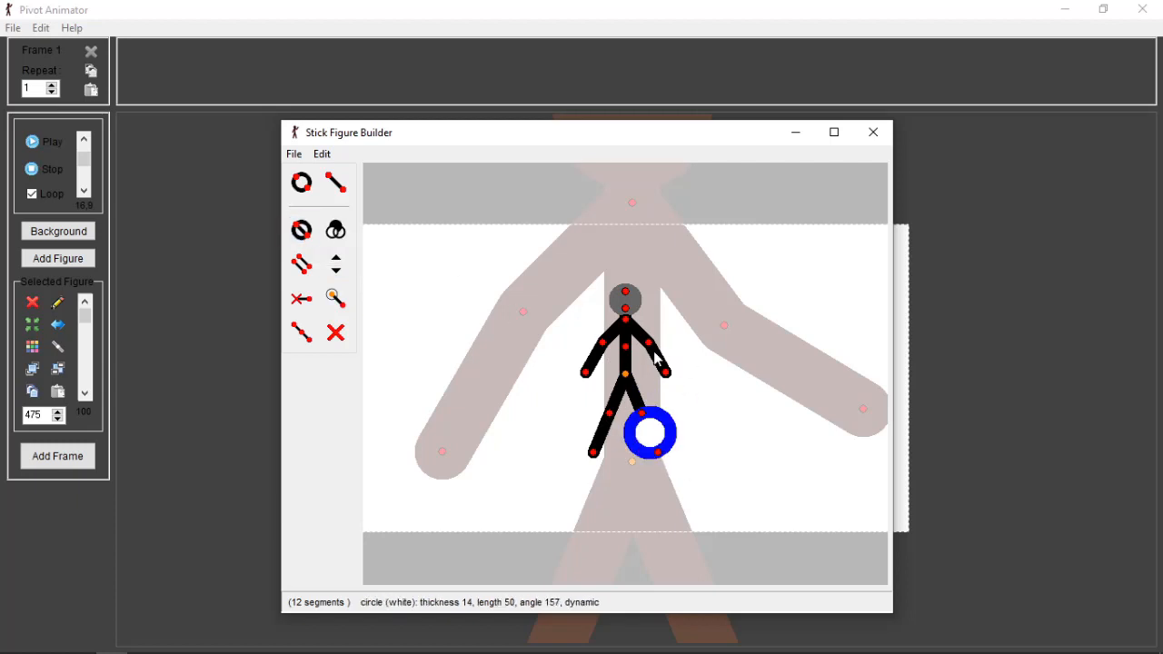
{"action": "left_click", "coordinate": [597, 454]}
{"action": "left_click", "coordinate": [302, 229]}
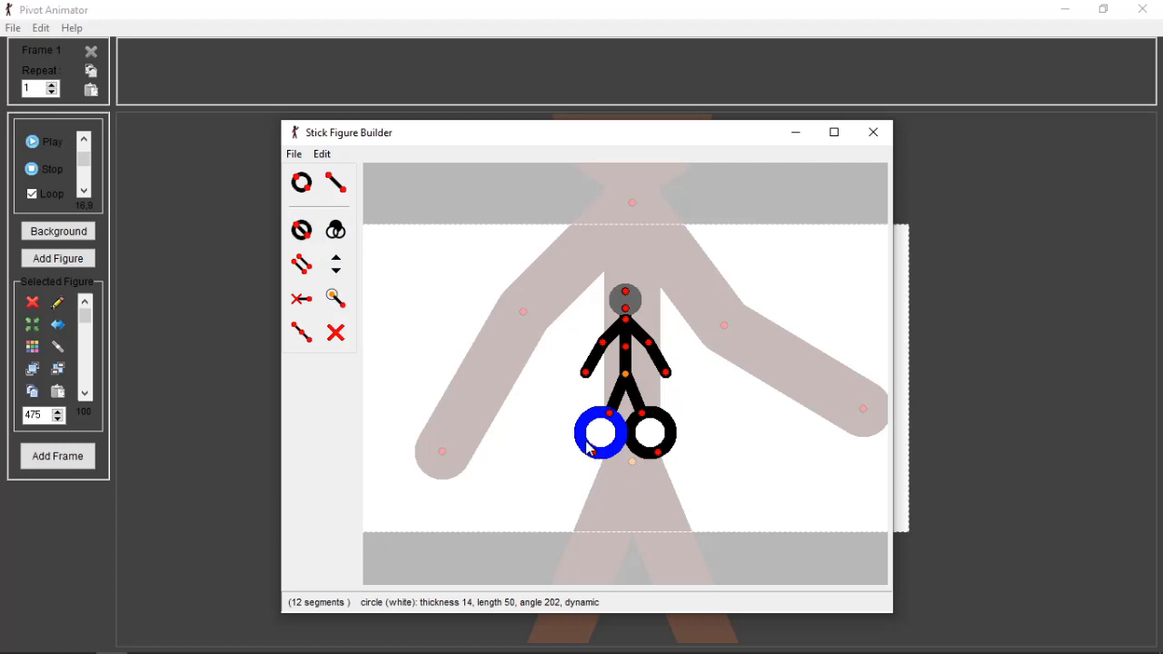
{"action": "left_click_drag", "start_coordinate": [594, 454], "coordinate": [556, 422]}
{"action": "left_click_drag", "start_coordinate": [657, 453], "coordinate": [719, 418]}
{"action": "key", "text": "ctrl+z"}
{"action": "key", "text": "ctrl+z"}
{"action": "key", "text": "ctrl+z"}
{"action": "key", "text": "ctrl+z"}
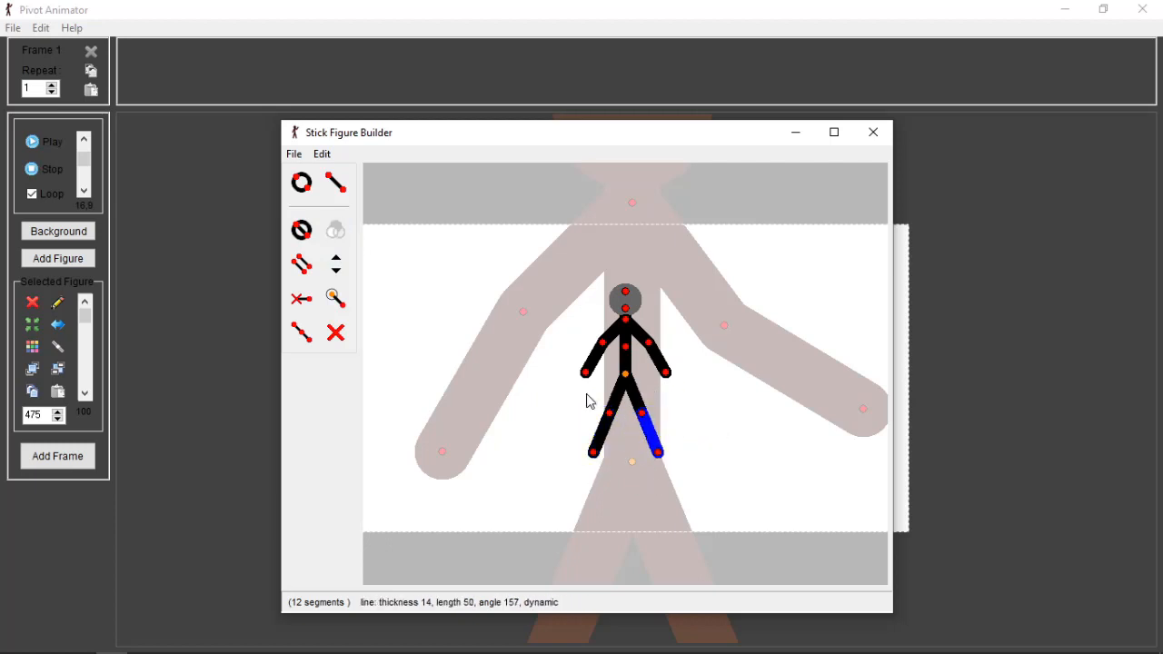
{"action": "left_click", "coordinate": [294, 154]}
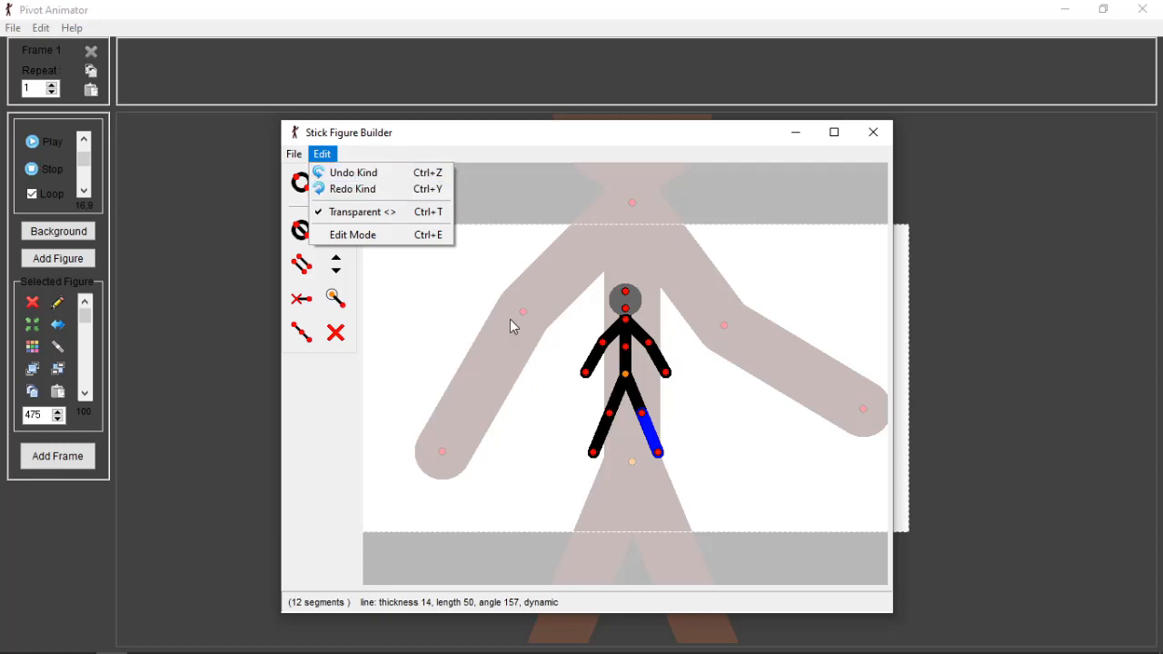
- Undo and redo the right-hand lower leg's conversion between circle and line, and try moving its end before undoing
{"action": "left_click", "coordinate": [660, 463]}
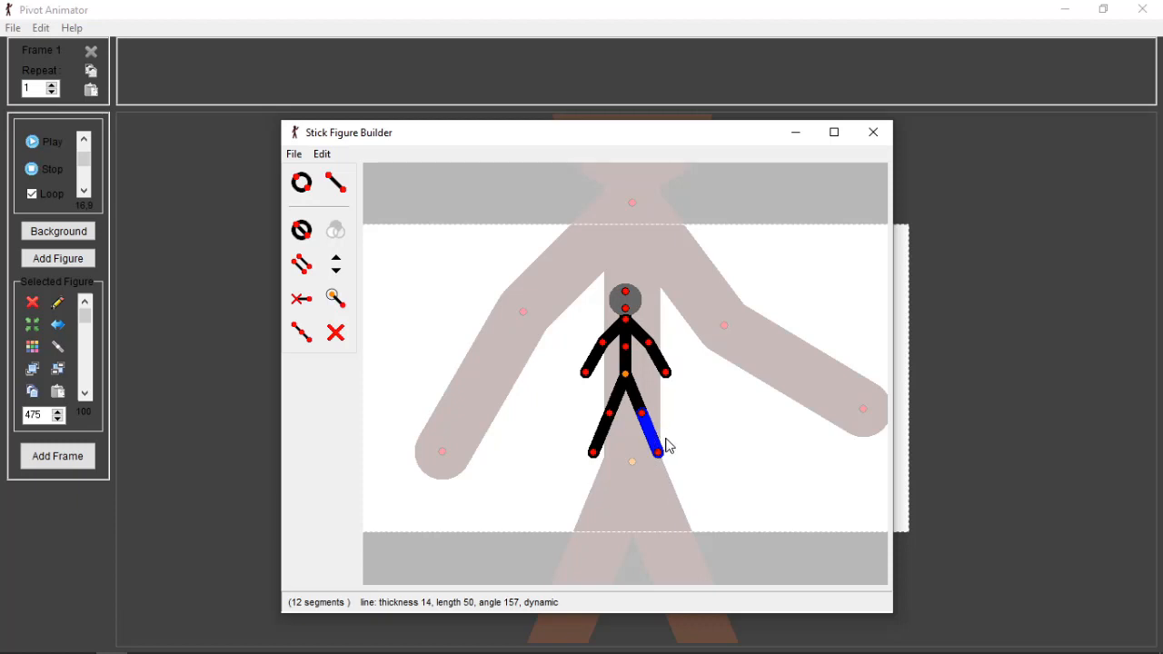
{"action": "left_click_drag", "start_coordinate": [663, 458], "coordinate": [668, 488]}
{"action": "key", "text": "ctrl+z"}
{"action": "key", "text": "ctrl+z"}
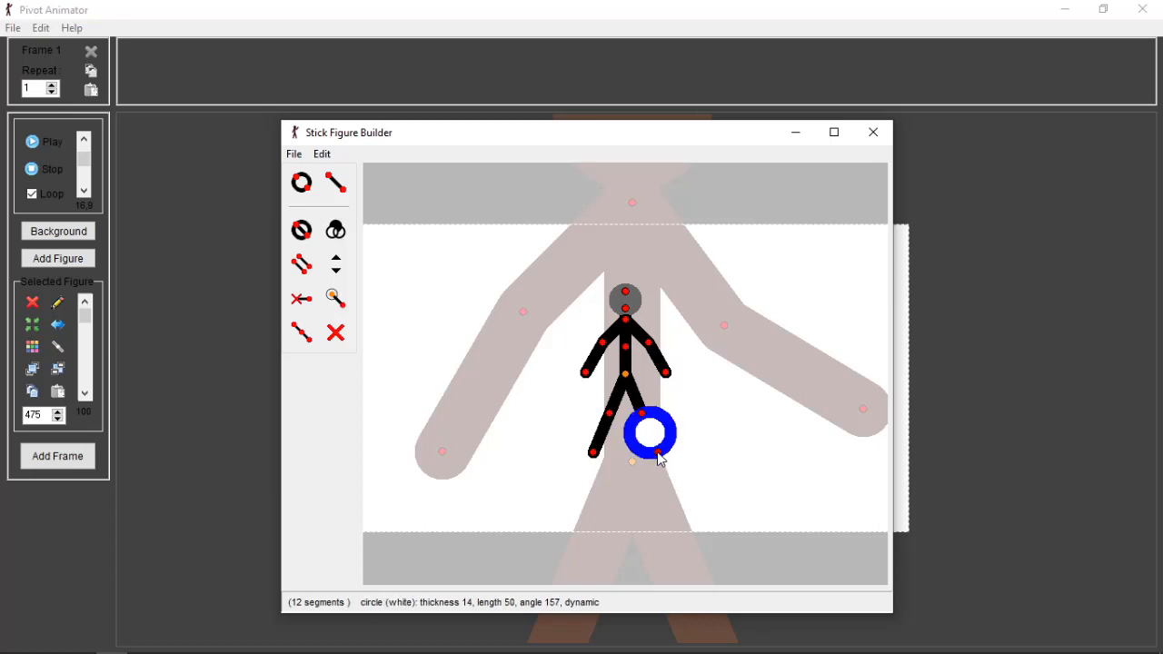
{"action": "key", "text": "ctrl+y"}
{"action": "mouse_move", "coordinate": [657, 453]}
{"action": "left_mouse_down"}
{"action": "mouse_move", "coordinate": [618, 453]}
{"action": "mouse_move", "coordinate": [662, 450]}
{"action": "left_mouse_up"}
{"action": "key", "text": "ctrl+z"}
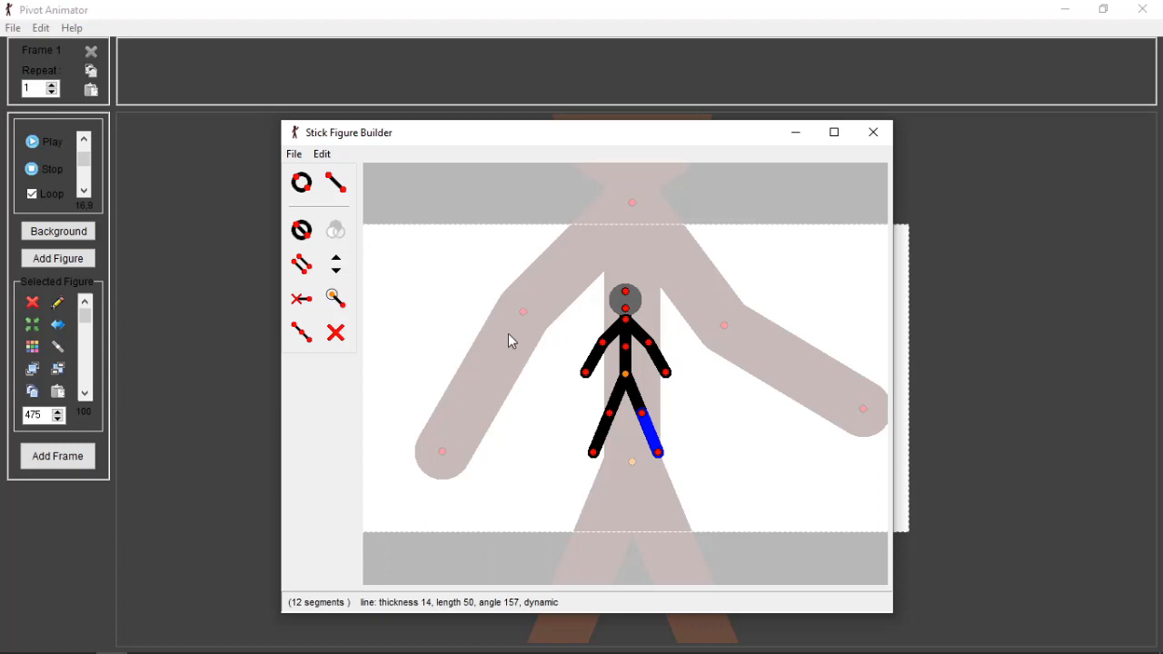
- Add a line segment about 40 long to the right-hand foot at an angle of about -77, and delete it
{"action": "left_click", "coordinate": [658, 451]}
{"action": "left_click", "coordinate": [686, 431]}
{"action": "left_click_drag", "start_coordinate": [686, 433], "coordinate": [626, 445]}
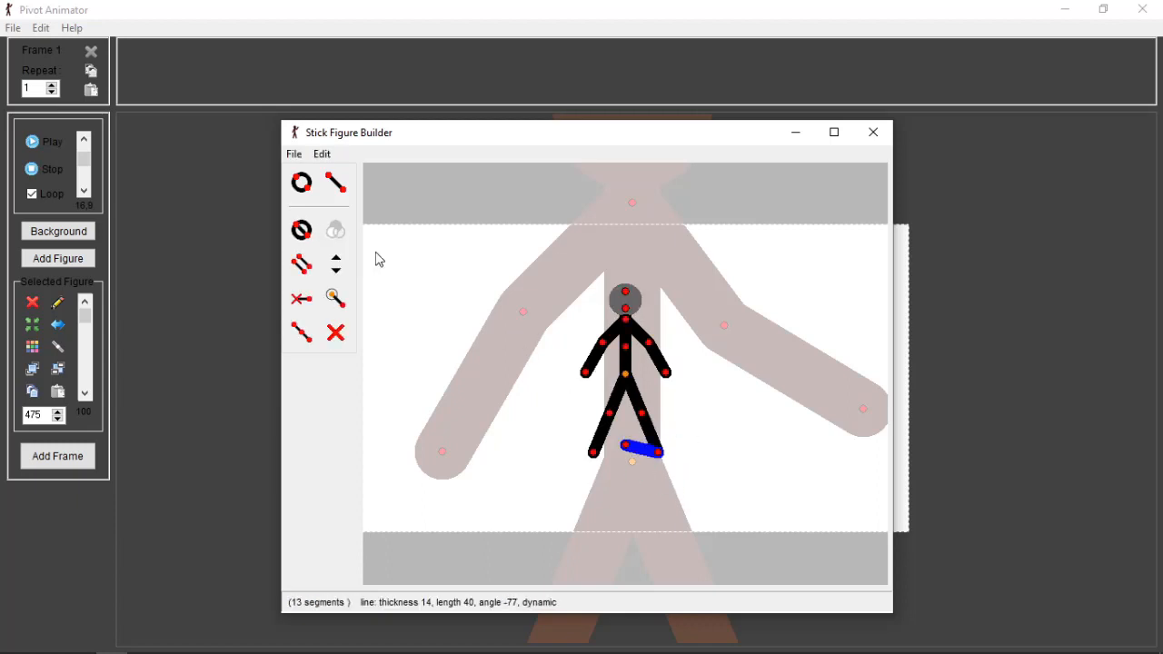
{"action": "key", "text": "Delete"}
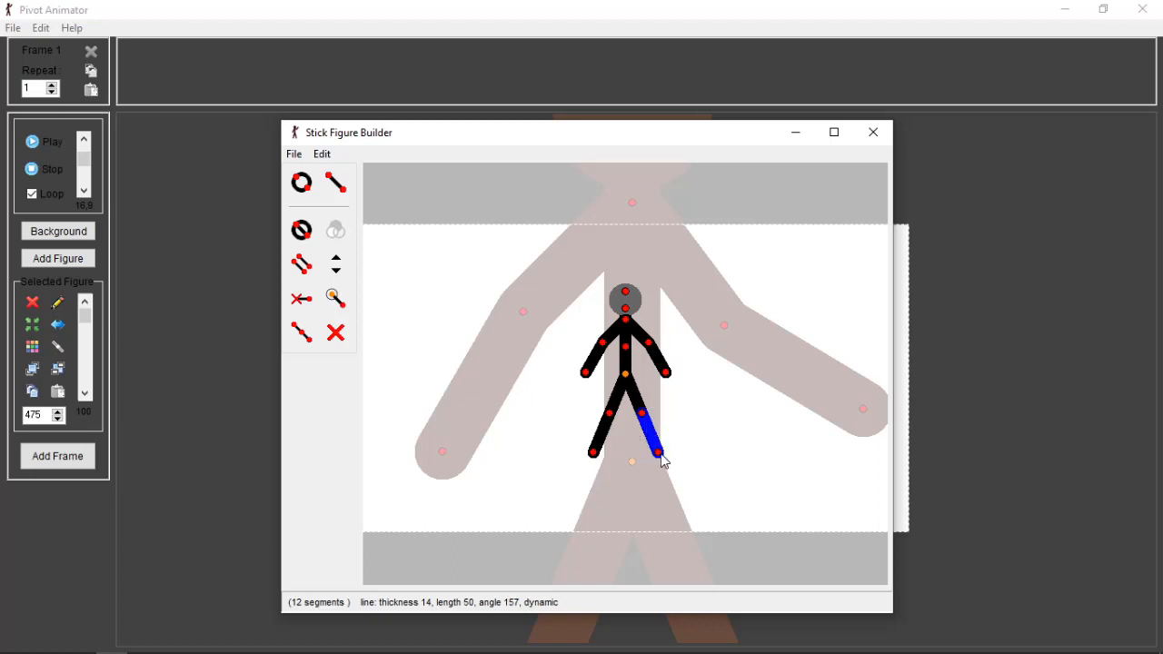
- Try converting the right-hand lower leg to a circle and cycling it through the white and filled circle fills
{"action": "key", "text": "t"}
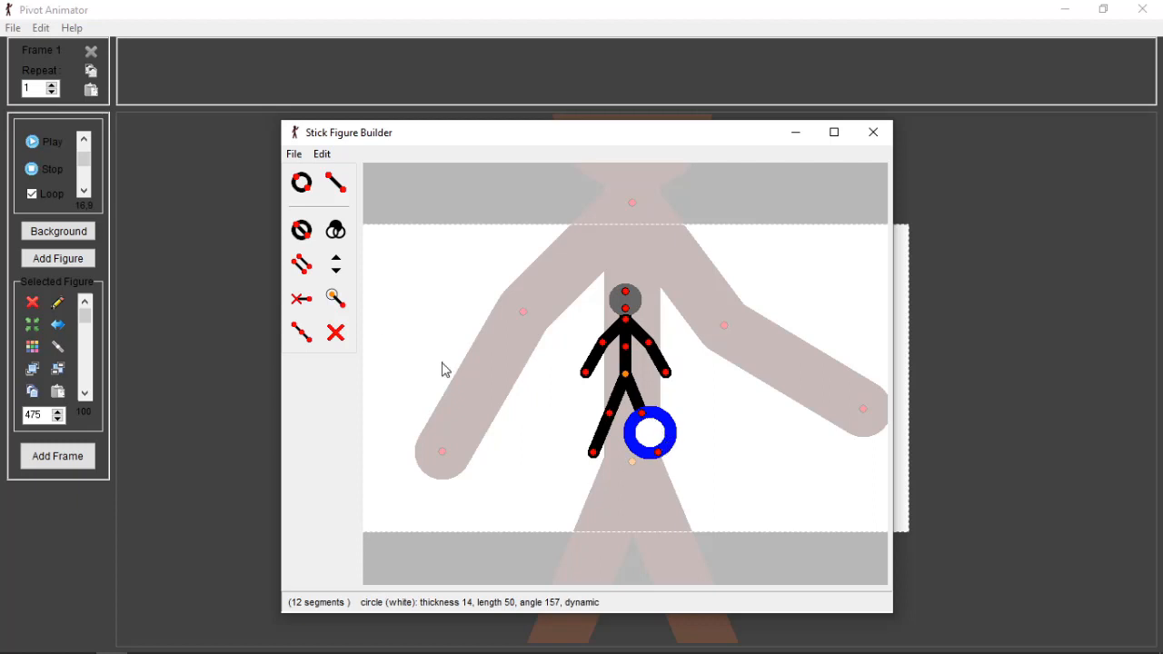
{"action": "left_click", "coordinate": [341, 238]}
{"action": "left_click", "coordinate": [342, 238]}
{"action": "left_click", "coordinate": [341, 238]}
{"action": "left_click", "coordinate": [342, 239]}
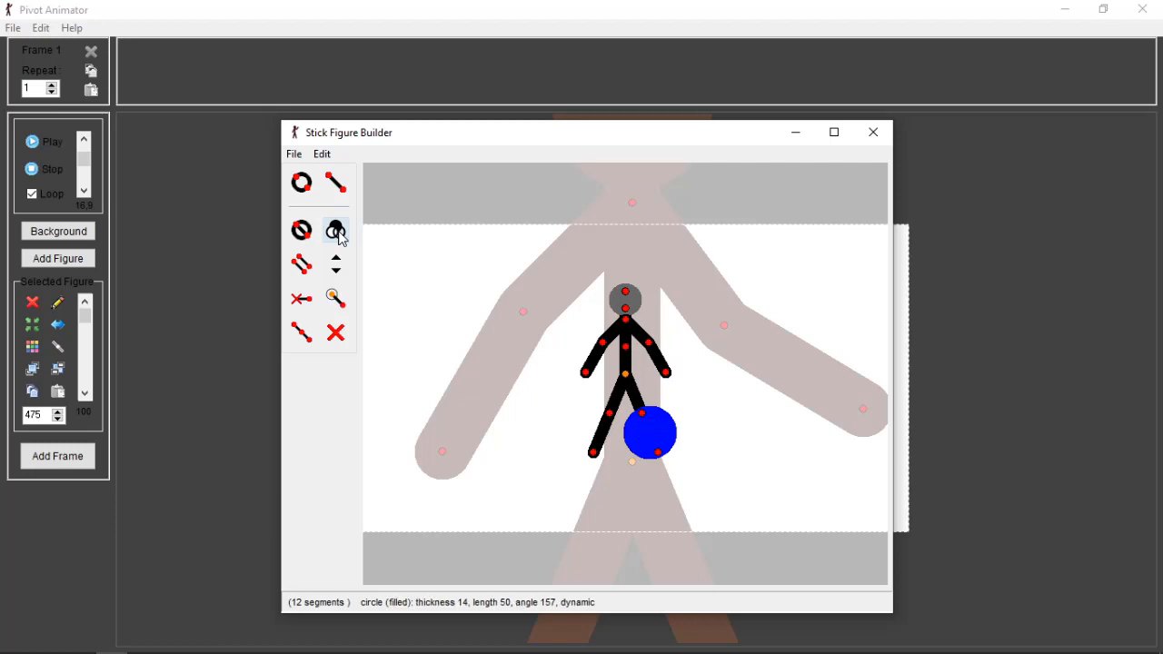
{"action": "left_click", "coordinate": [341, 238]}
{"action": "left_click", "coordinate": [342, 239]}
{"action": "left_click", "coordinate": [342, 238]}
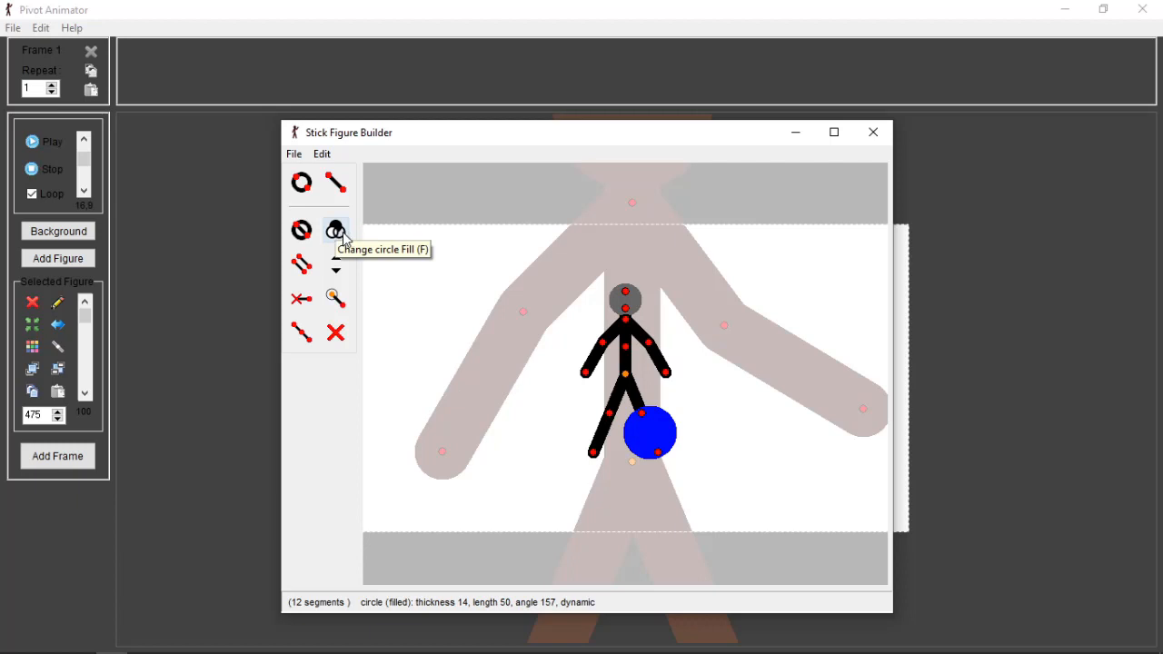
{"action": "left_click", "coordinate": [341, 237]}
{"action": "left_click", "coordinate": [342, 236]}
{"action": "left_click", "coordinate": [344, 238]}
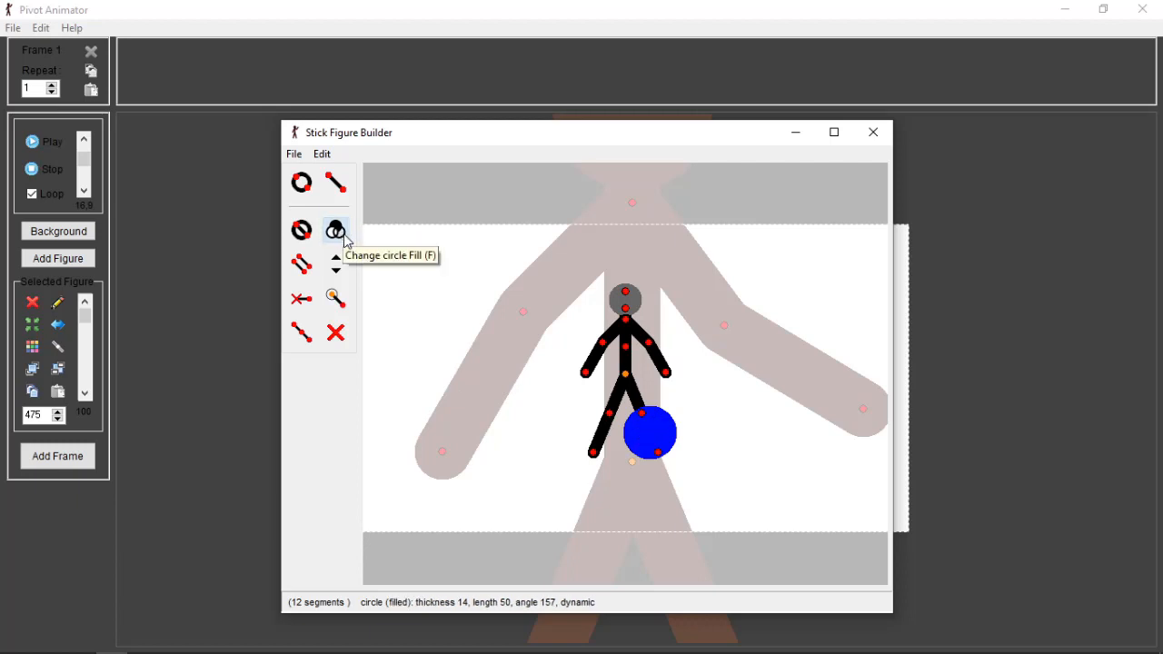
- Change the lower leg back to a line, swing it outward and return it to an angle of about 160
{"action": "key", "text": "t"}
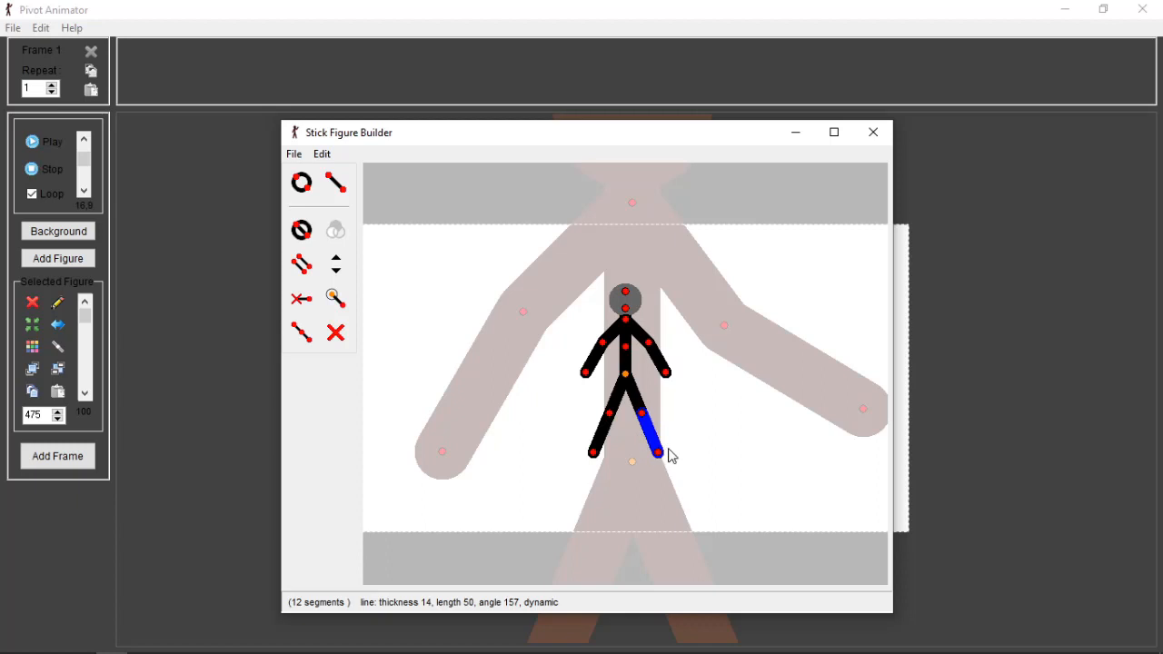
{"action": "left_click_drag", "start_coordinate": [661, 453], "coordinate": [680, 437]}
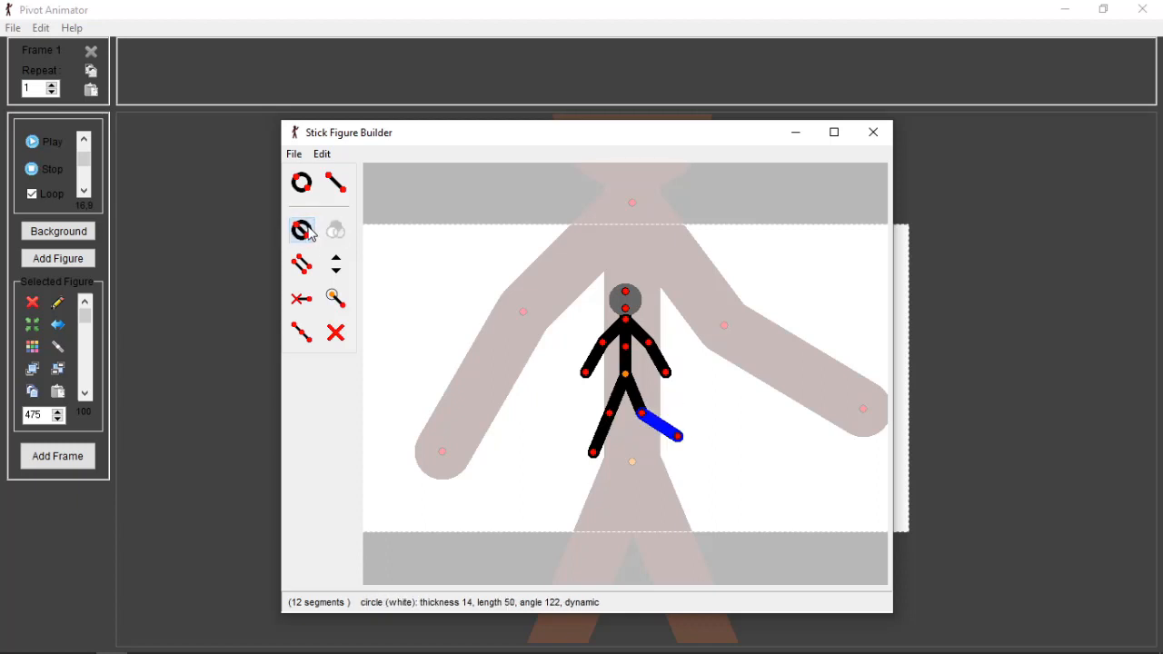
{"action": "left_click_drag", "start_coordinate": [679, 437], "coordinate": [669, 478]}
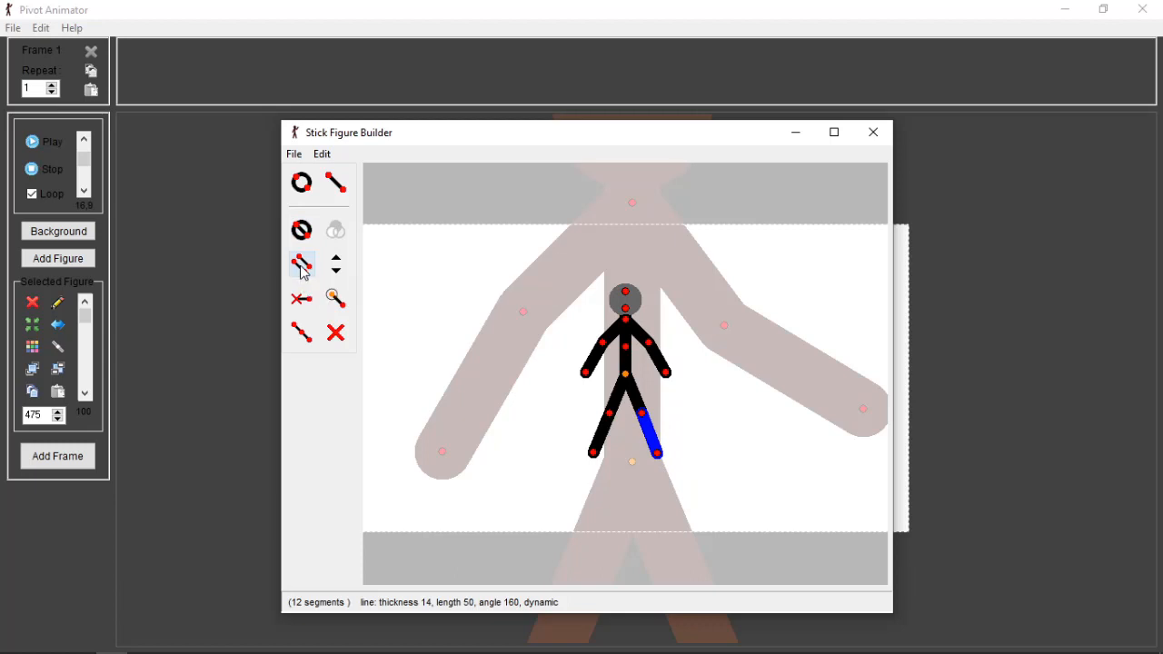
- Try duplicating the right-hand lower leg onto the hand and swinging the copy to an angle of about 53, and undo both
{"action": "left_click", "coordinate": [657, 445], "text": "ctrl"}
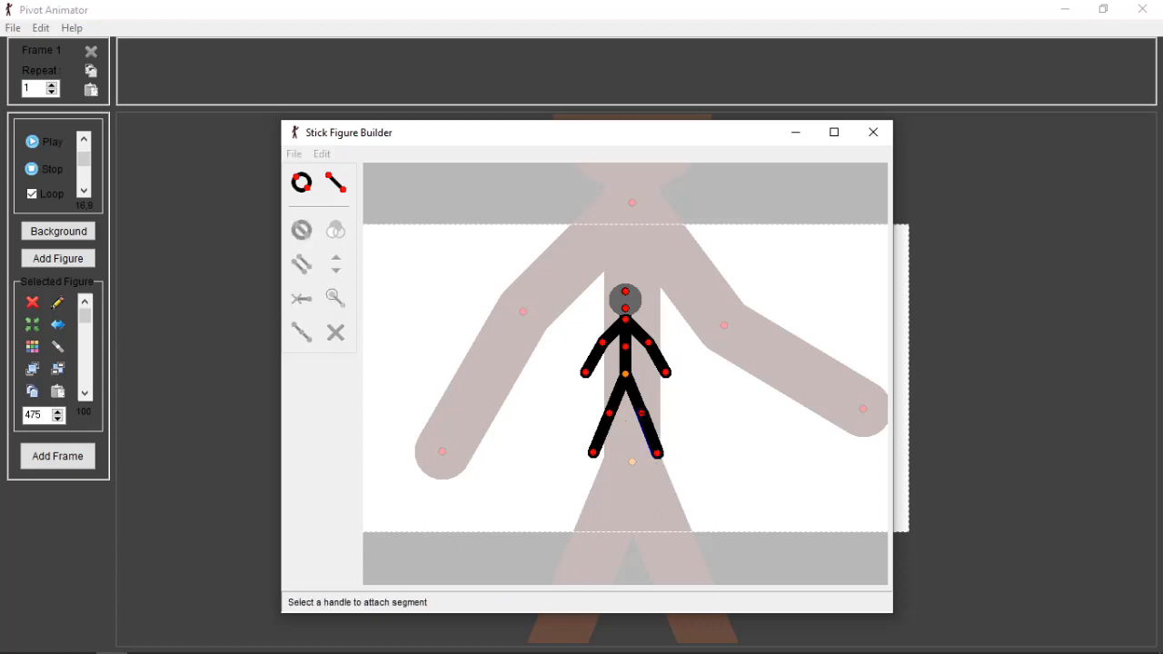
{"action": "left_click", "coordinate": [665, 371]}
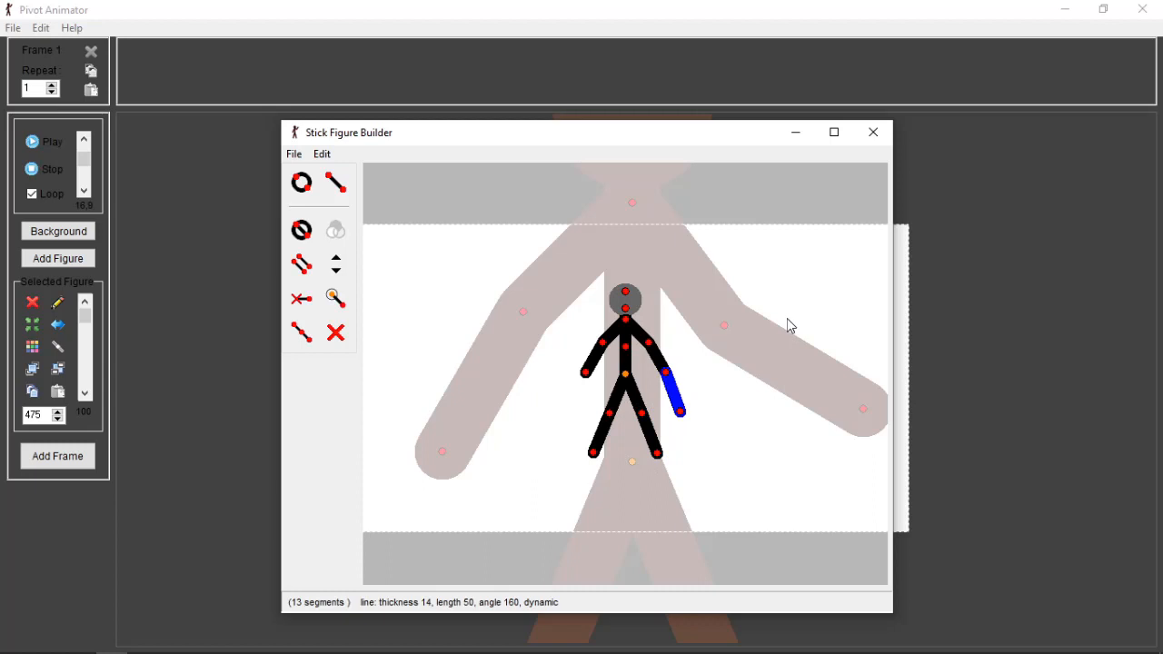
{"action": "left_click_drag", "start_coordinate": [681, 413], "coordinate": [722, 340]}
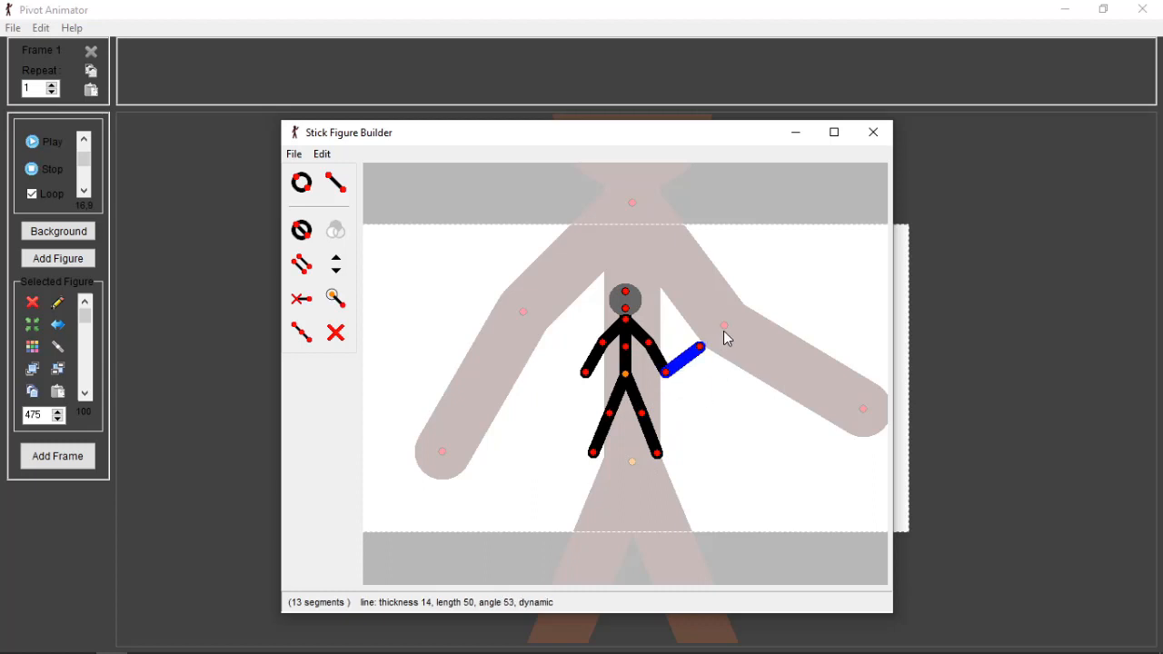
{"action": "key", "text": "ctrl+z"}
{"action": "key", "text": "ctrl+z"}
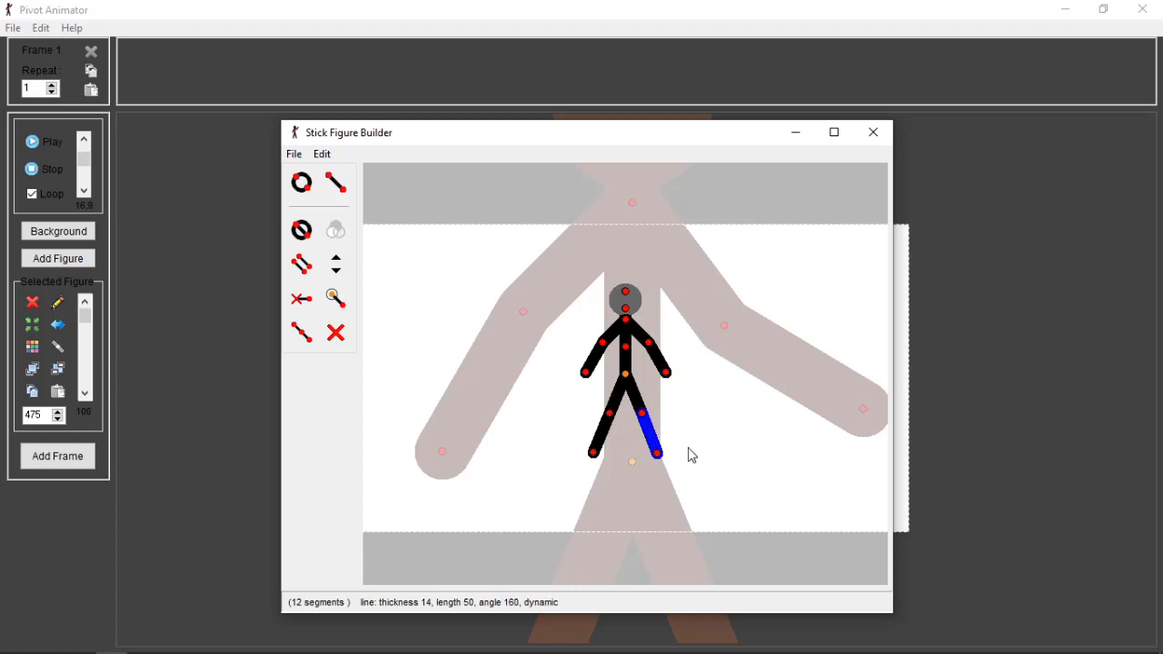
- Try duplicating the right-hand upper leg segment onto the end of the arm, and undo the duplication
{"action": "left_click", "coordinate": [644, 418]}
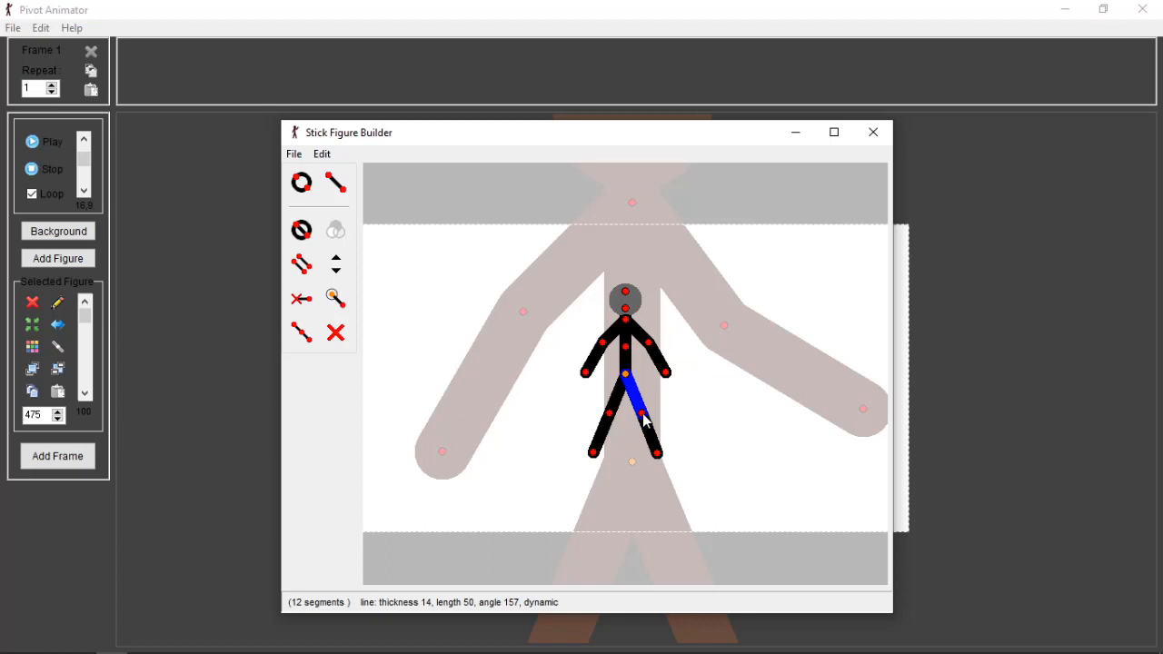
{"action": "key", "text": "d"}
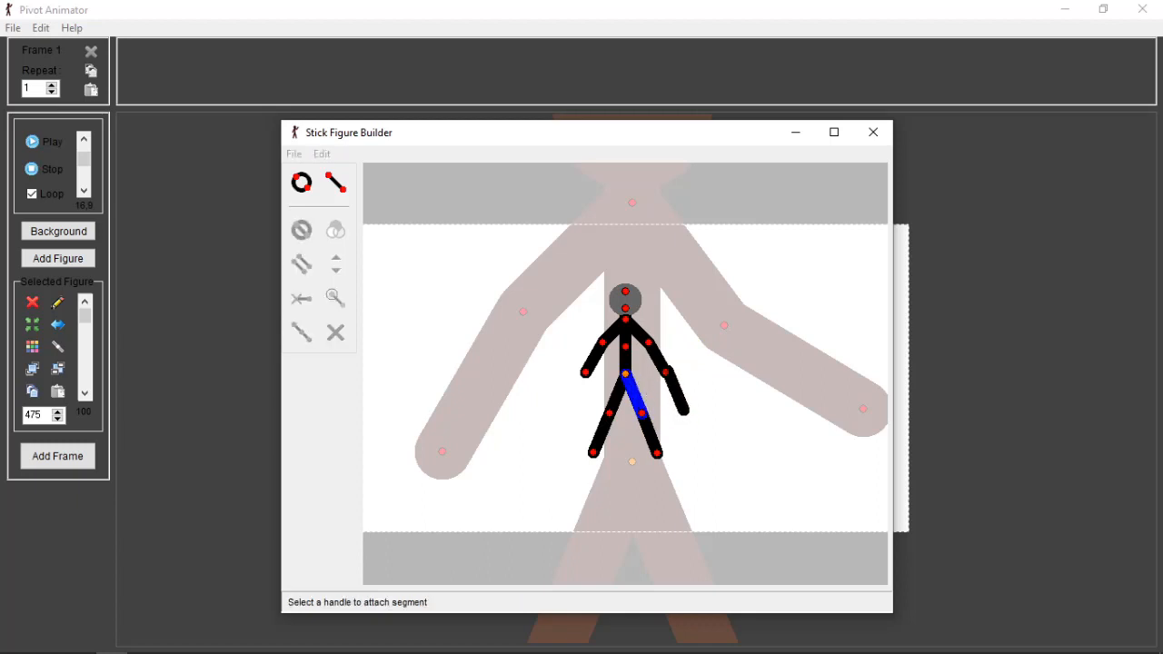
{"action": "left_click", "coordinate": [666, 372]}
{"action": "key", "text": "ctrl+z"}
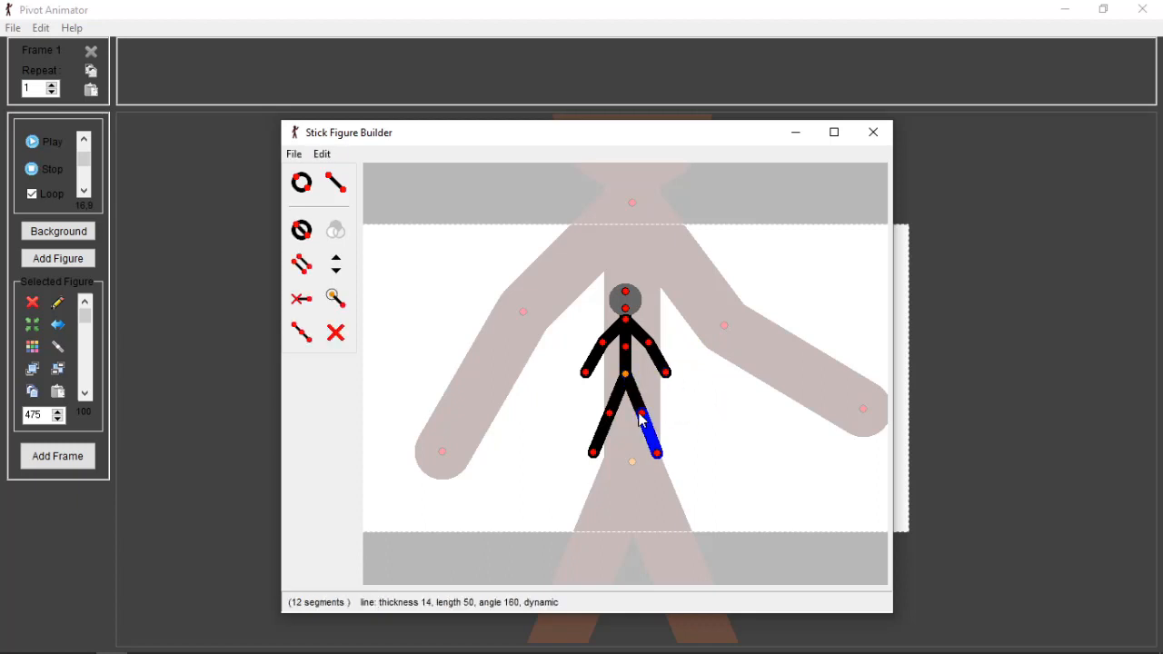
- Duplicate both segments of the right-hand leg together and attach the copy to the right-hand hand
{"action": "key", "text": "d"}
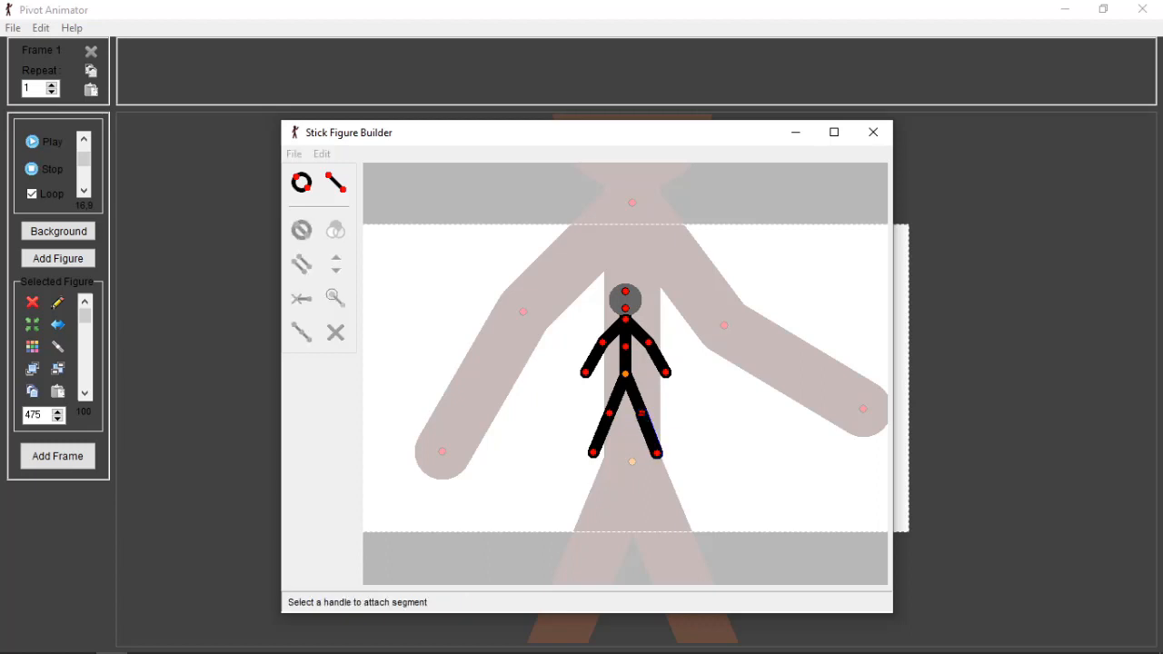
{"action": "left_click", "coordinate": [648, 422]}
{"action": "left_click", "coordinate": [644, 417]}
{"action": "key", "text": "d"}
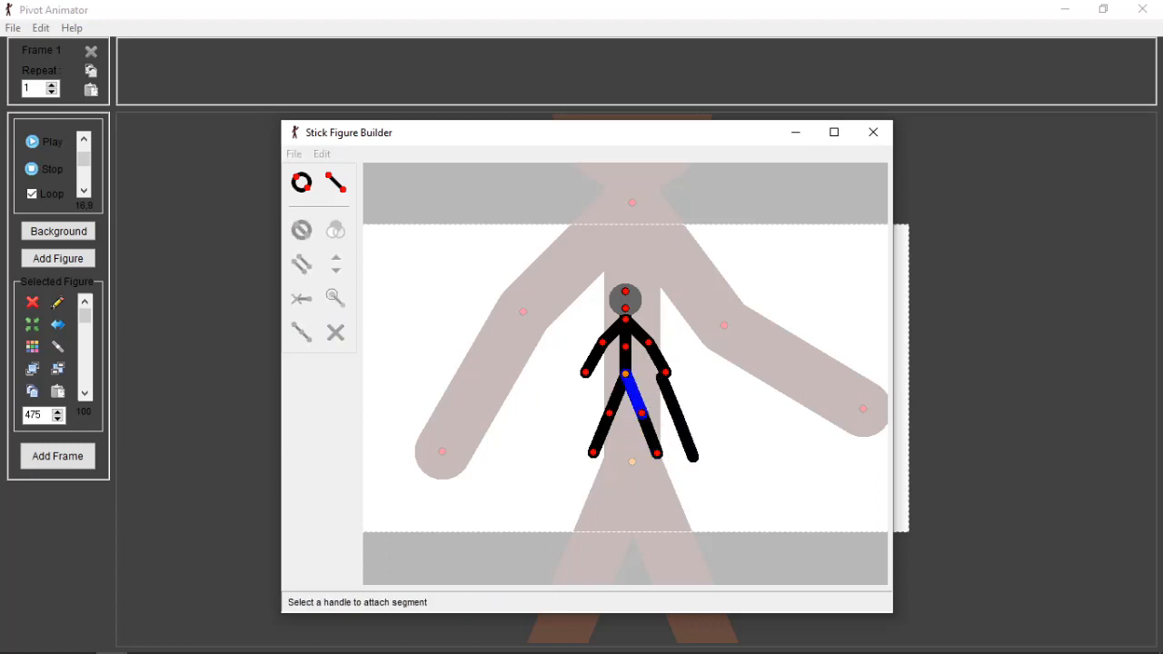
{"action": "left_click", "coordinate": [666, 373]}
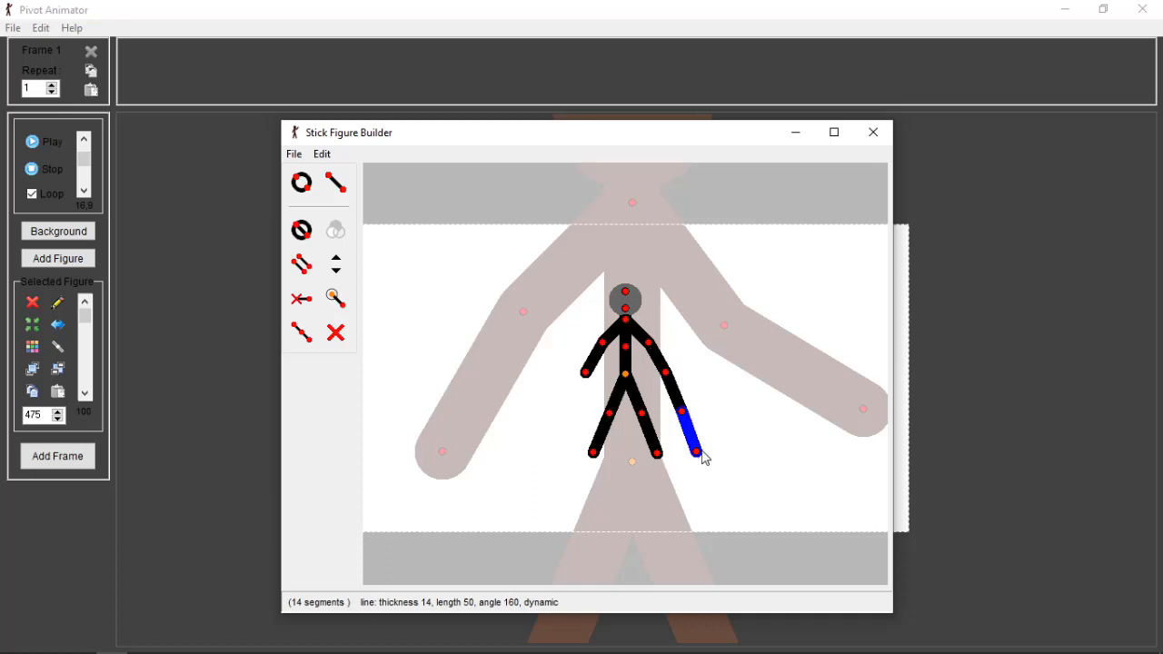
- Delete the two copied leg segments hanging from the hand and both of the figure's lower legs
{"action": "key", "text": "Delete"}
{"action": "key", "text": "Delete"}
{"action": "key", "text": "Delete"}
{"action": "key", "text": "Delete"}
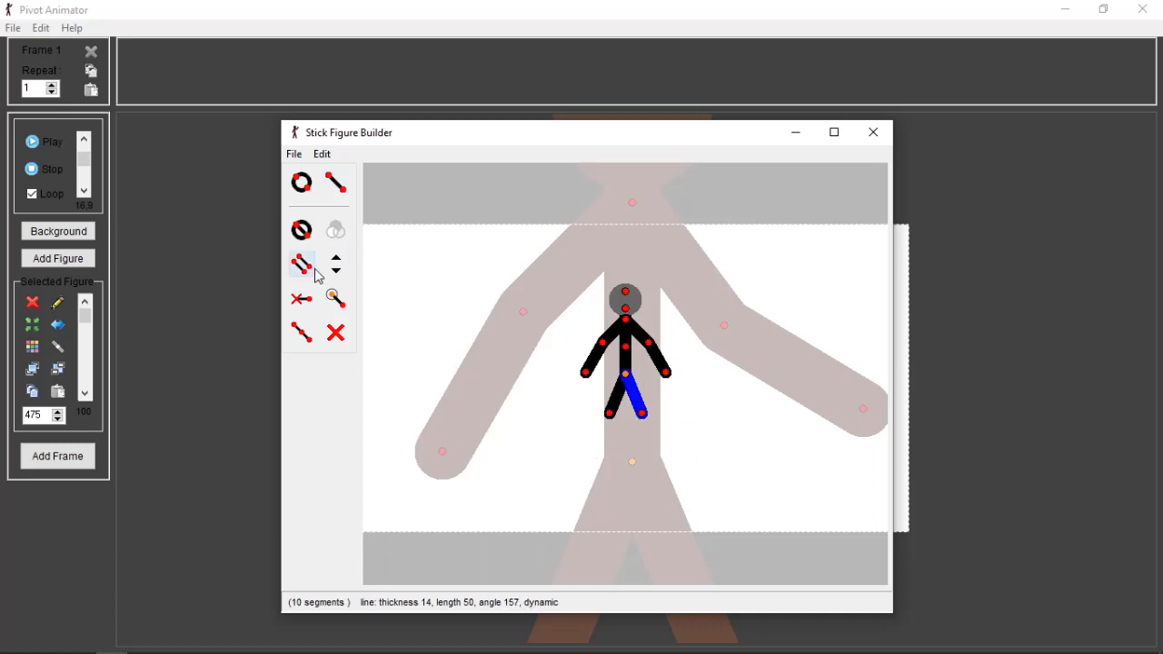
- Adjust the right-hand upper leg's thickness up and down, setting it to 18
{"action": "left_click", "coordinate": [336, 260]}
{"action": "left_click", "coordinate": [335, 270]}
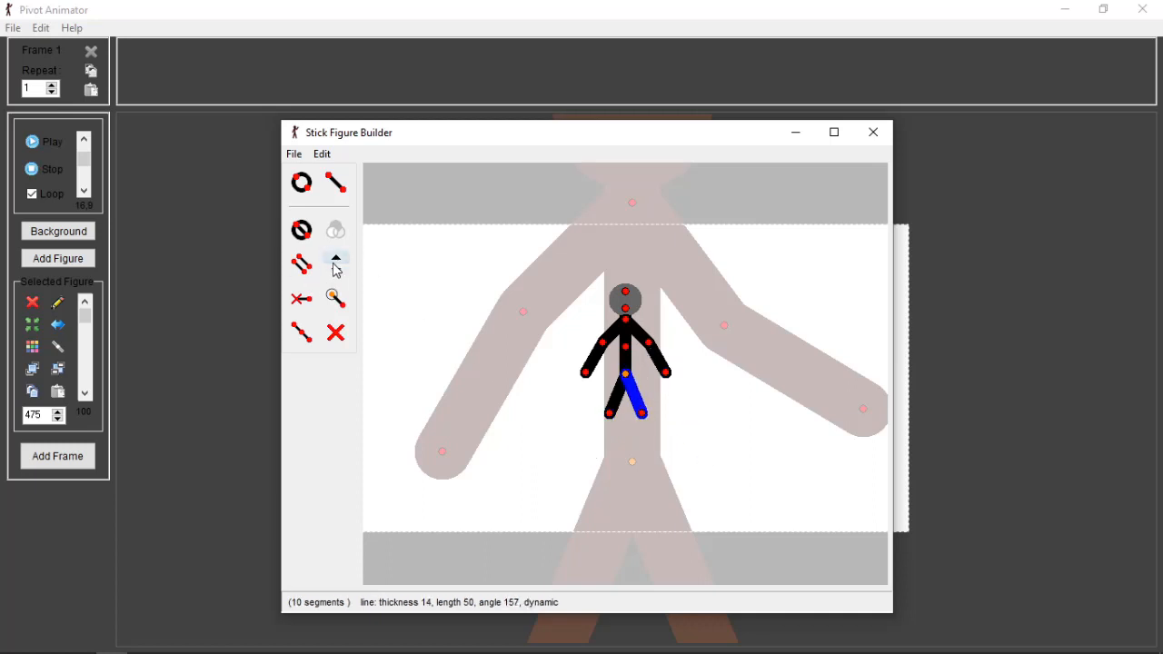
{"action": "left_click", "coordinate": [334, 261]}
{"action": "left_click", "coordinate": [335, 271]}
{"action": "left_click", "coordinate": [337, 259]}
{"action": "left_click", "coordinate": [344, 269]}
{"action": "scroll", "coordinate": [618, 284], "scroll_direction": "up", "scroll_amount": 4}
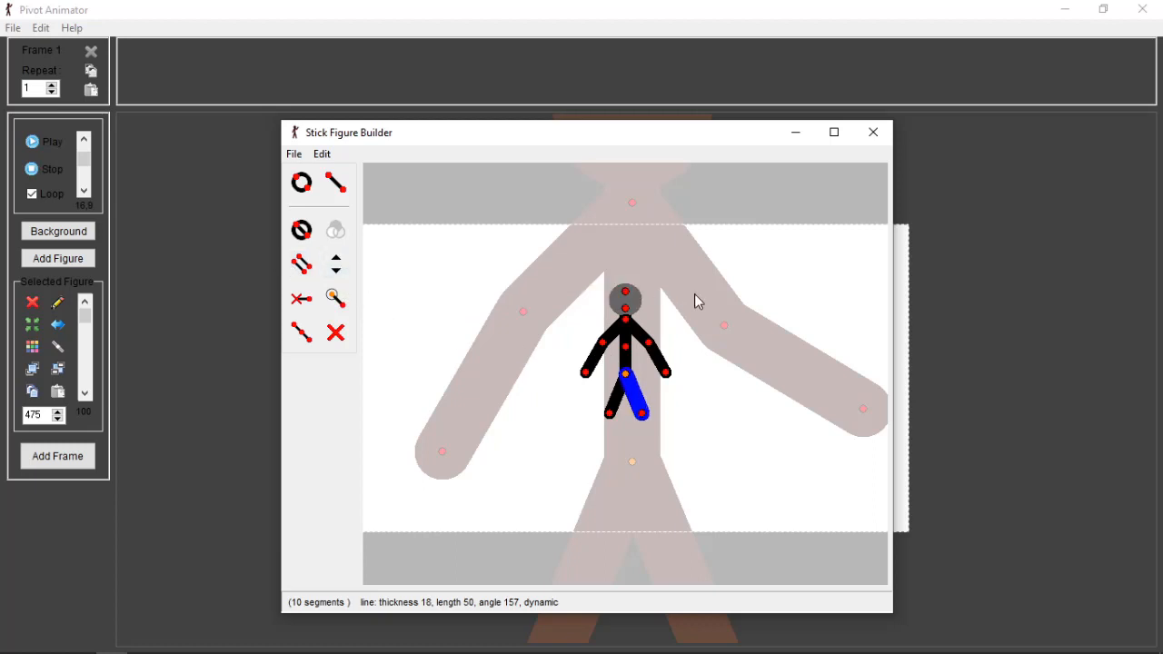
- Vary the thickness of the right-hand upper leg repeatedly, bringing it down to 11
{"action": "scroll", "coordinate": [696, 296], "scroll_direction": "down", "scroll_amount": 5}
{"action": "scroll", "coordinate": [695, 297], "scroll_direction": "down", "scroll_amount": 4}
{"action": "scroll", "coordinate": [695, 297], "scroll_direction": "up", "scroll_amount": 6}
{"action": "scroll", "coordinate": [695, 296], "scroll_direction": "down", "scroll_amount": 1}
{"action": "scroll", "coordinate": [695, 296], "scroll_direction": "up", "scroll_amount": 2}
{"action": "scroll", "coordinate": [695, 296], "scroll_direction": "down", "scroll_amount": 2}
{"action": "scroll", "coordinate": [695, 296], "scroll_direction": "up", "scroll_amount": 1}
{"action": "scroll", "coordinate": [694, 296], "scroll_direction": "down", "scroll_amount": 2}
{"action": "scroll", "coordinate": [694, 296], "scroll_direction": "down", "scroll_amount": 1}
{"action": "scroll", "coordinate": [694, 296], "scroll_direction": "up", "scroll_amount": 1}
{"action": "scroll", "coordinate": [694, 296], "scroll_direction": "down", "scroll_amount": 2}
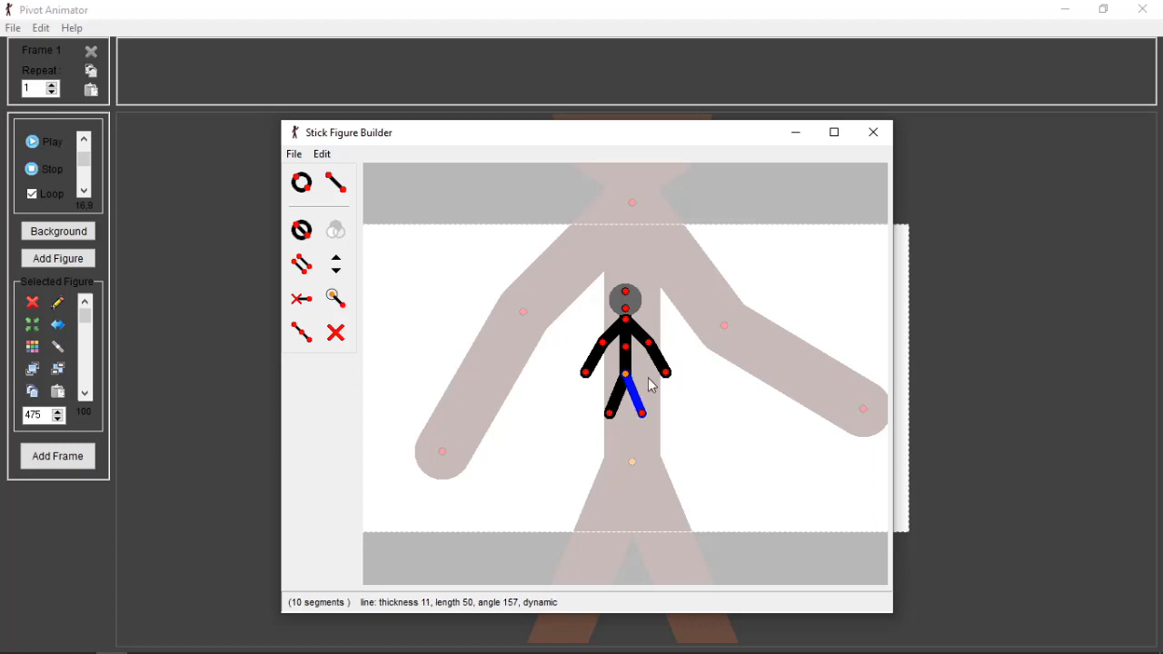
- Thicken the right-hand upper leg to 22 and beyond, and make it thinner again
{"action": "scroll", "coordinate": [645, 421], "scroll_direction": "up", "scroll_amount": 7}
{"action": "scroll", "coordinate": [645, 421], "scroll_direction": "up", "scroll_amount": 4}
{"action": "mouse_move", "coordinate": [645, 420]}
{"action": "left_mouse_down"}
{"action": "mouse_move", "coordinate": [691, 386]}
{"action": "mouse_move", "coordinate": [639, 436]}
{"action": "mouse_move", "coordinate": [649, 429]}
{"action": "left_mouse_up"}
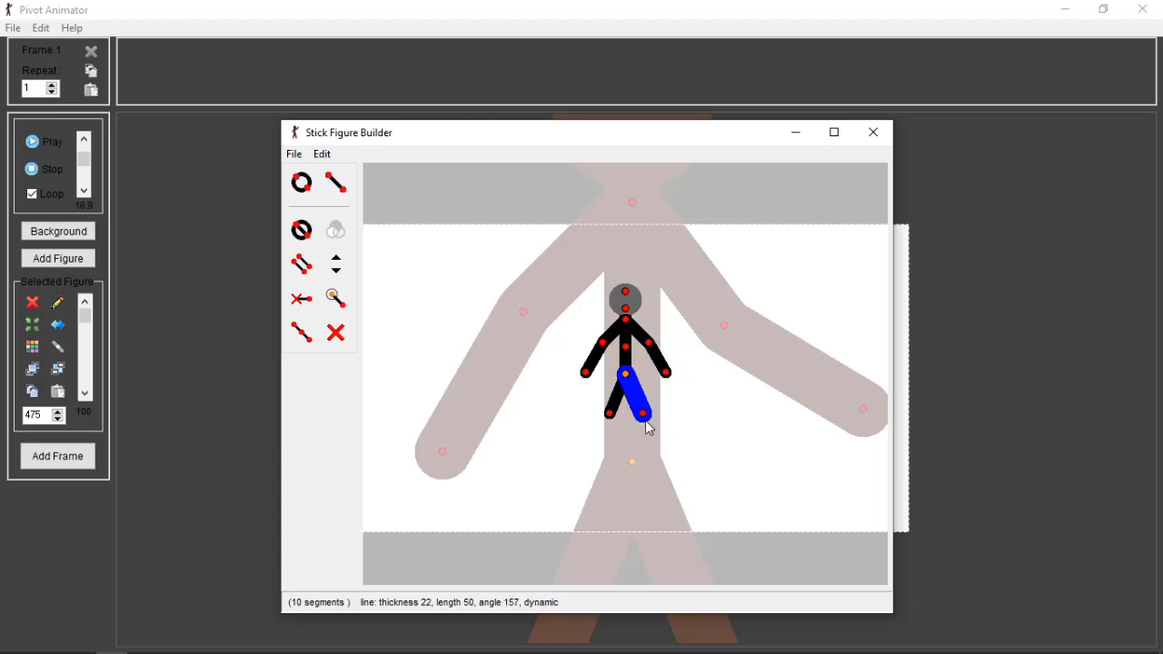
{"action": "scroll", "coordinate": [649, 428], "scroll_direction": "up", "scroll_amount": 7}
{"action": "scroll", "coordinate": [648, 428], "scroll_direction": "down", "scroll_amount": 15}
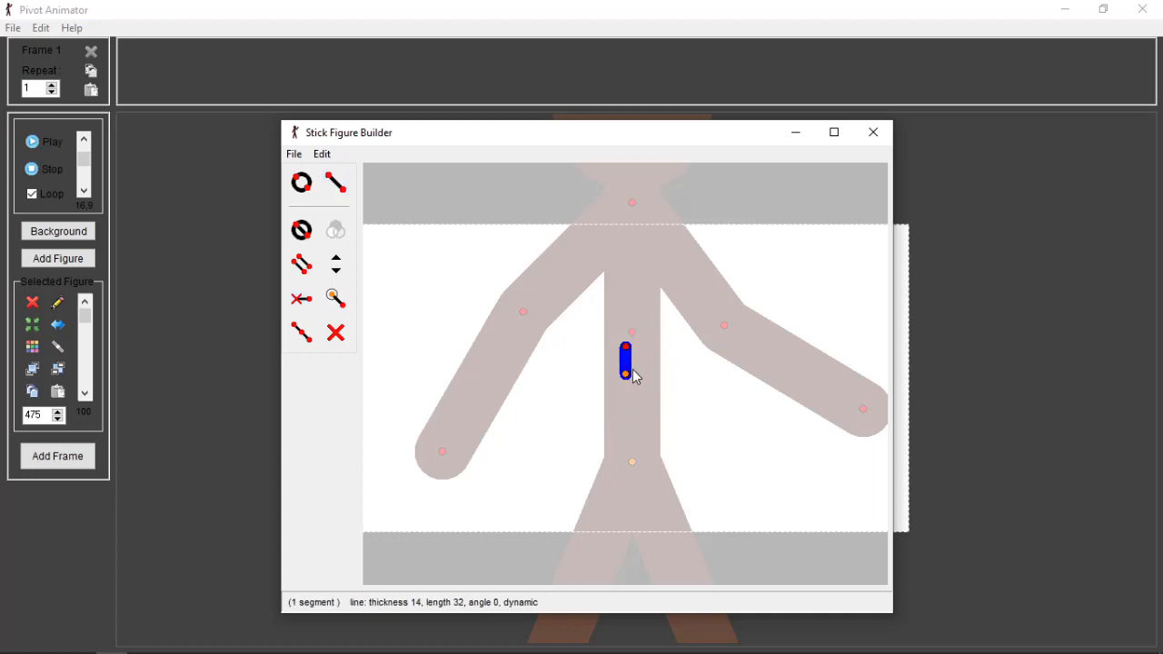
- Rotate the remaining segment to roughly horizontal and chain three line segments from its free end, the last about 41 long
{"action": "mouse_move", "coordinate": [625, 372]}
{"action": "left_mouse_down"}
{"action": "mouse_move", "coordinate": [590, 374]}
{"action": "mouse_move", "coordinate": [610, 354]}
{"action": "mouse_move", "coordinate": [621, 375]}
{"action": "mouse_move", "coordinate": [646, 363]}
{"action": "left_mouse_up"}
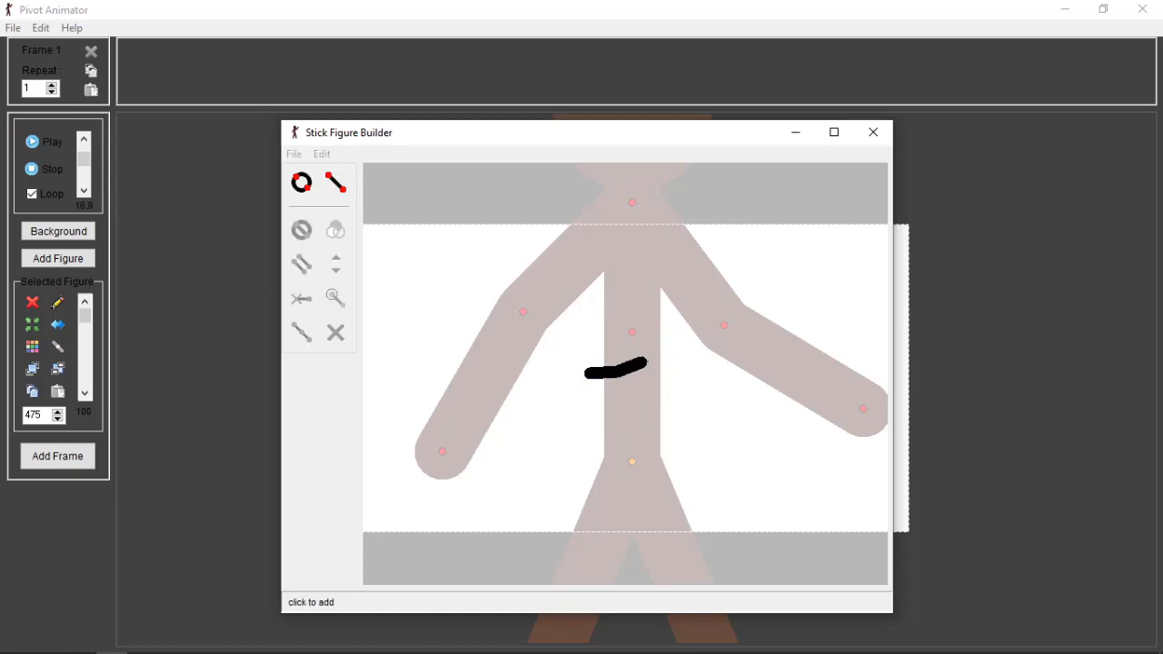
{"action": "left_click", "coordinate": [659, 352]}
{"action": "key", "text": "l"}
{"action": "left_click", "coordinate": [660, 352]}
{"action": "left_click", "coordinate": [707, 366]}
{"action": "key", "text": "l"}
{"action": "left_click", "coordinate": [707, 366]}
{"action": "left_click", "coordinate": [740, 357]}
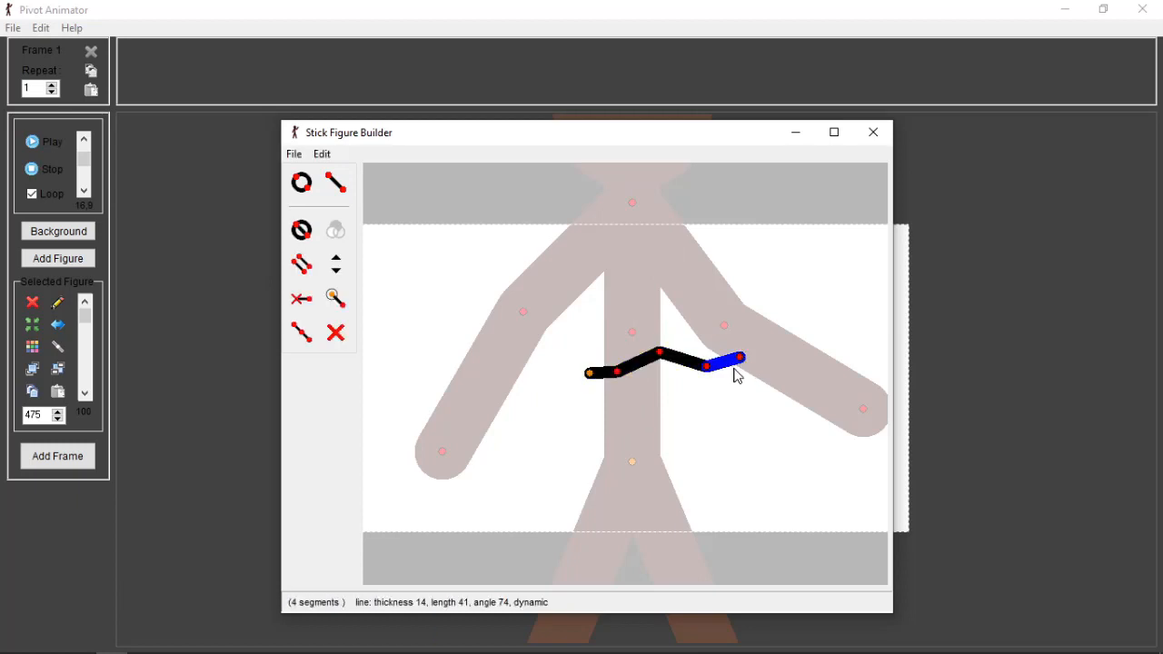
- Swing the chain segment beside the origin joint, undo one move, and bring it to an angle of about 94
{"action": "left_click", "coordinate": [617, 375]}
{"action": "mouse_move", "coordinate": [617, 371]}
{"action": "left_mouse_down"}
{"action": "mouse_move", "coordinate": [612, 395]}
{"action": "mouse_move", "coordinate": [564, 381]}
{"action": "mouse_move", "coordinate": [610, 347]}
{"action": "mouse_move", "coordinate": [583, 397]}
{"action": "mouse_move", "coordinate": [607, 361]}
{"action": "mouse_move", "coordinate": [608, 392]}
{"action": "mouse_move", "coordinate": [614, 381]}
{"action": "mouse_move", "coordinate": [590, 374]}
{"action": "mouse_move", "coordinate": [464, 397]}
{"action": "mouse_move", "coordinate": [612, 407]}
{"action": "mouse_move", "coordinate": [627, 387]}
{"action": "left_mouse_up"}
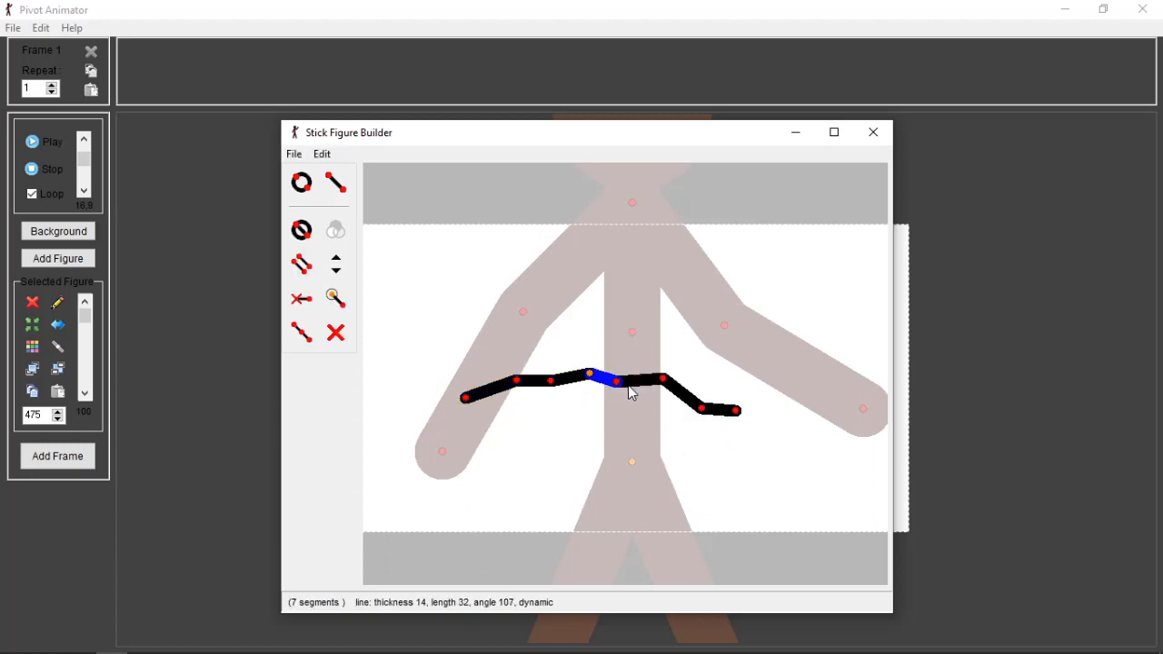
{"action": "key", "text": "ctrl+z"}
{"action": "left_click_drag", "start_coordinate": [551, 382], "coordinate": [490, 386]}
{"action": "mouse_move", "coordinate": [618, 377]}
{"action": "left_mouse_down"}
{"action": "mouse_move", "coordinate": [623, 397]}
{"action": "mouse_move", "coordinate": [626, 371]}
{"action": "mouse_move", "coordinate": [639, 385]}
{"action": "left_mouse_up"}
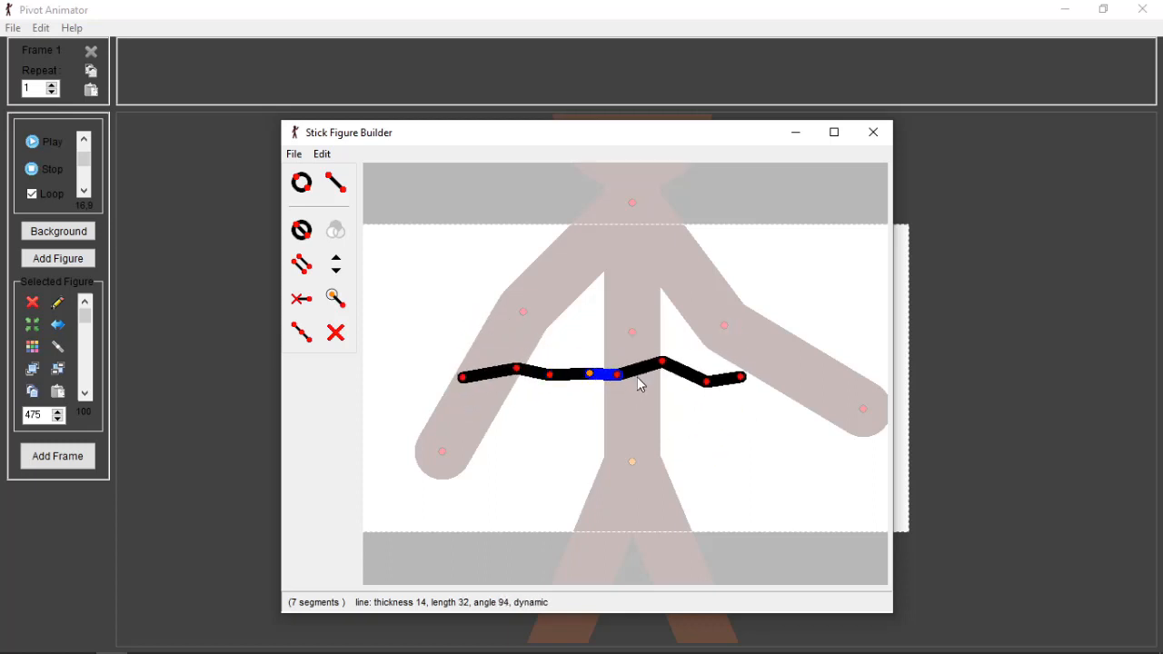
- Delete the six segments attached to the chain's base segment and level that segment at an angle of about 89
{"action": "left_click", "coordinate": [550, 374]}
{"action": "key", "text": "Delete"}
{"action": "key", "text": "Delete"}
{"action": "key", "text": "Delete"}
{"action": "key", "text": "Delete"}
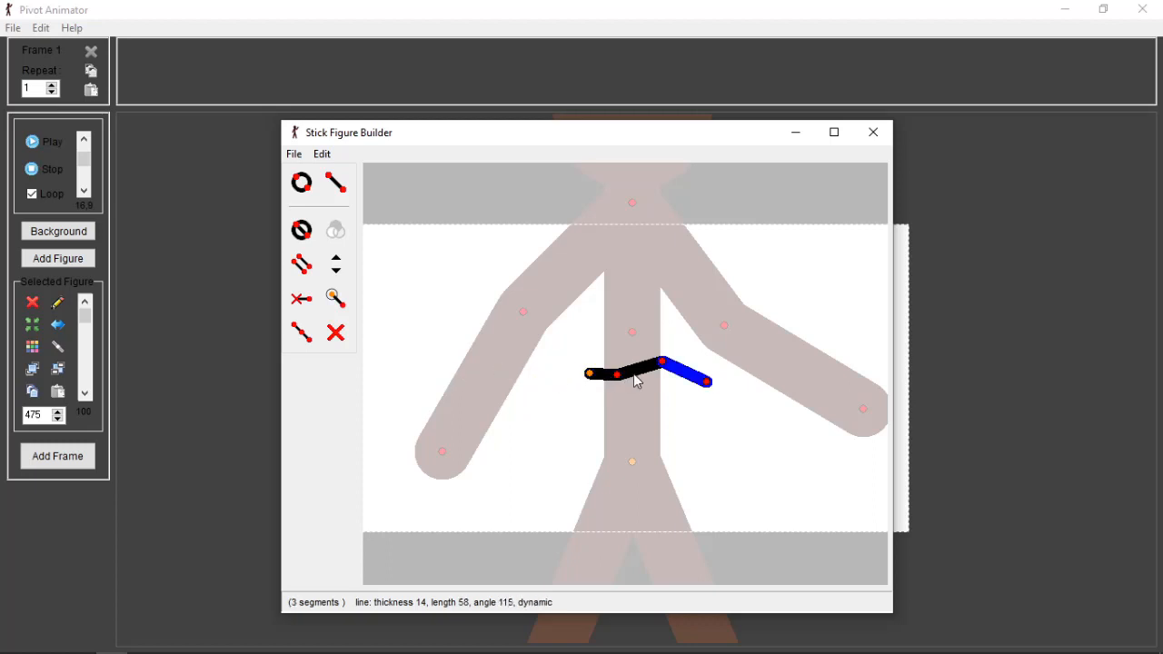
{"action": "key", "text": "Delete"}
{"action": "key", "text": "Delete"}
{"action": "left_click_drag", "start_coordinate": [621, 382], "coordinate": [623, 380]}
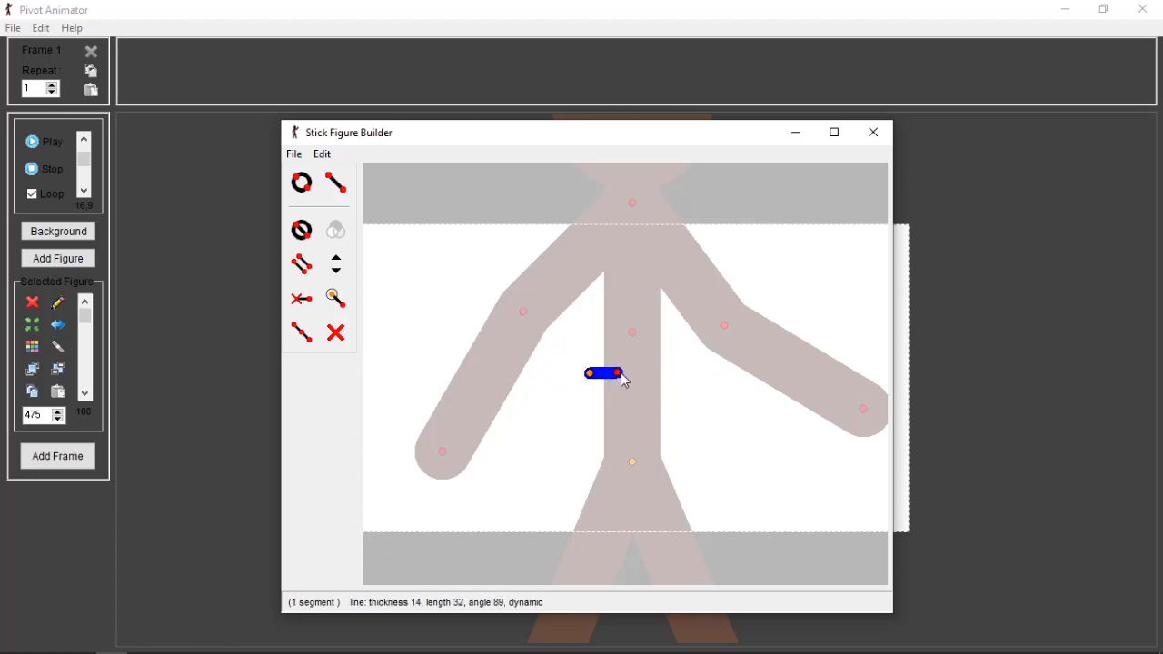
- Chain three line segments from the base segment's free end, the last about 47 long, and make the base segment static
{"action": "key", "text": "l"}
{"action": "left_click", "coordinate": [617, 373]}
{"action": "left_click", "coordinate": [644, 357]}
{"action": "key", "text": "l"}
{"action": "left_click", "coordinate": [643, 357]}
{"action": "left_click", "coordinate": [687, 363]}
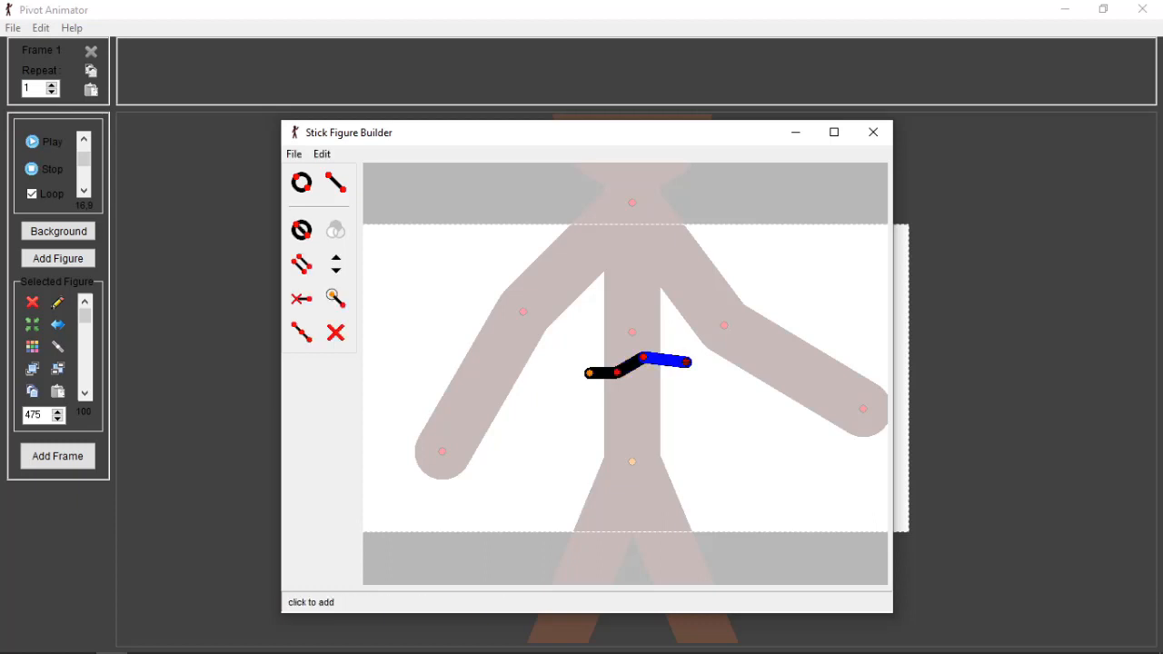
{"action": "key", "text": "l"}
{"action": "left_click", "coordinate": [686, 362]}
{"action": "left_click", "coordinate": [722, 345]}
{"action": "left_click", "coordinate": [616, 374]}
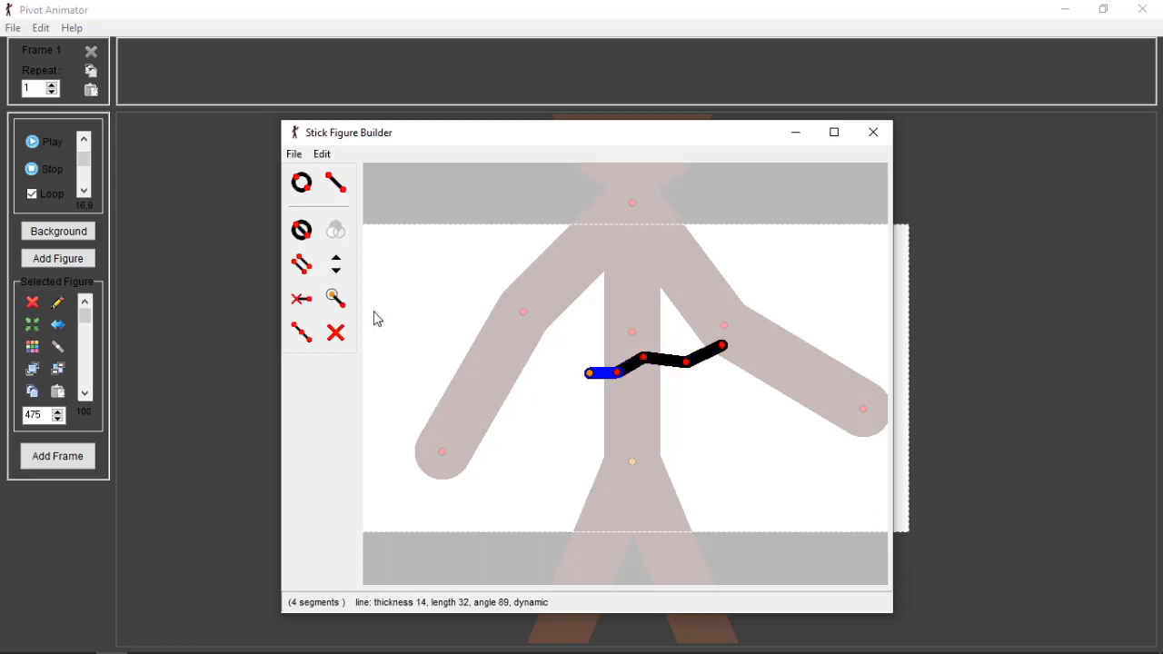
{"action": "left_click", "coordinate": [302, 299]}
- Add the edited figure to the frame and move it over the large figure's left-hand arm
{"action": "key", "text": "ctrl+a"}
{"action": "left_click", "coordinate": [600, 367]}
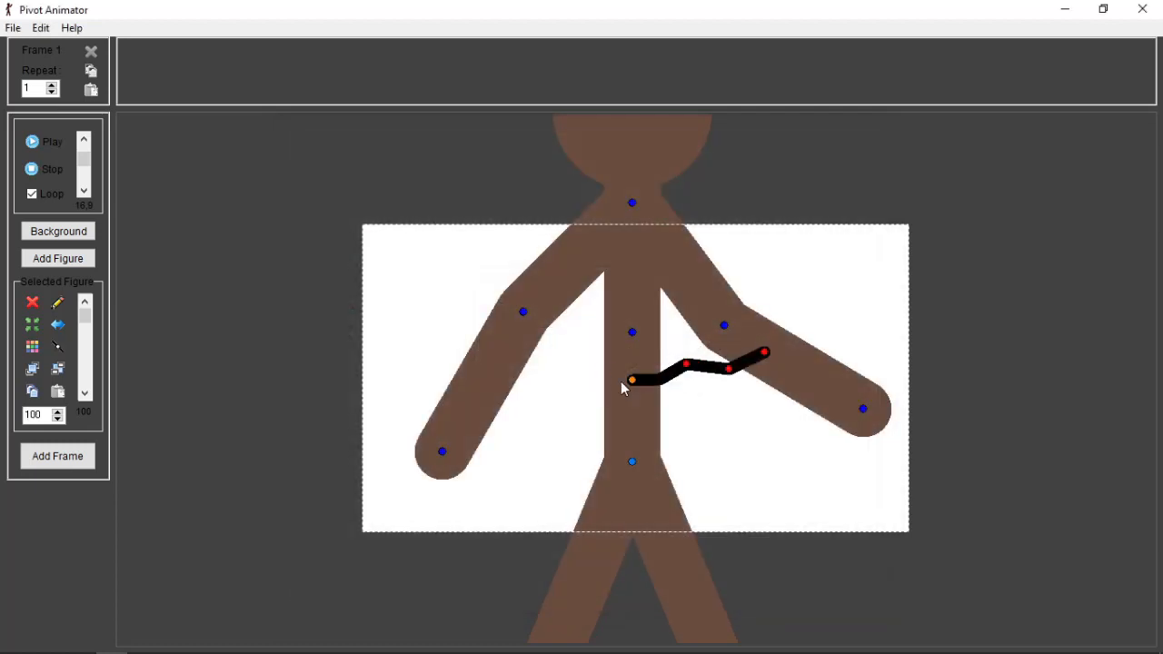
{"action": "left_click_drag", "start_coordinate": [622, 385], "coordinate": [398, 332]}
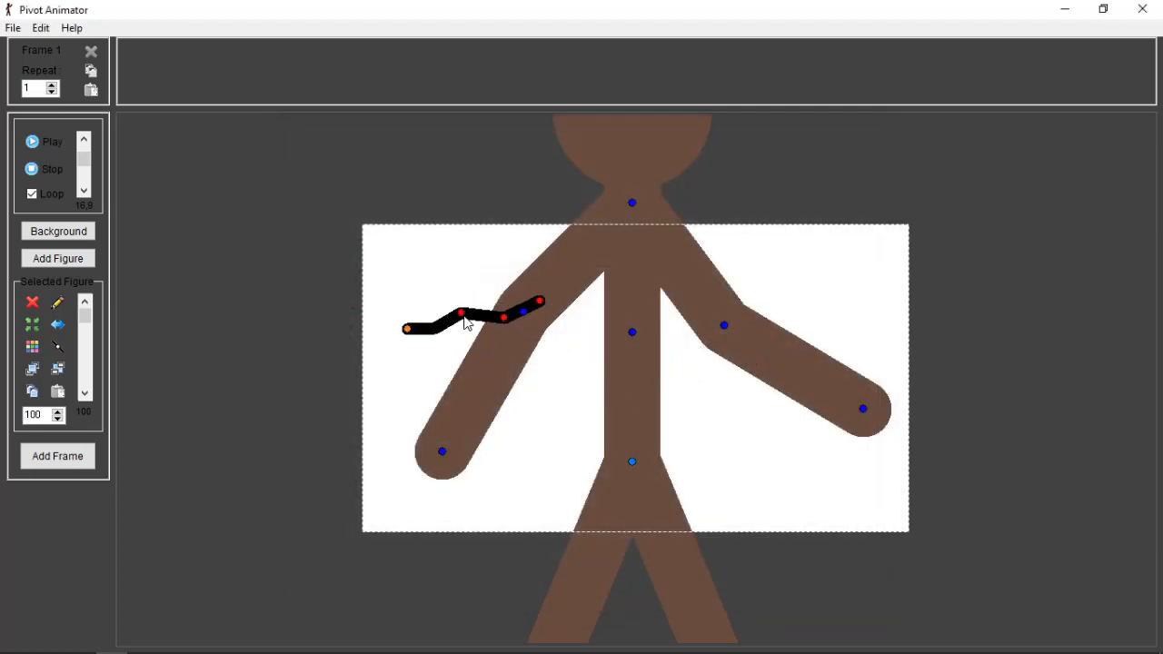
- Swing the small figure's first movable joint down and back up, and undo these moves
{"action": "left_click_drag", "start_coordinate": [463, 314], "coordinate": [464, 346]}
{"action": "left_click_drag", "start_coordinate": [481, 384], "coordinate": [467, 303]}
{"action": "key", "text": "ctrl+z"}
{"action": "key", "text": "ctrl+z"}
{"action": "key", "text": "ctrl+z"}
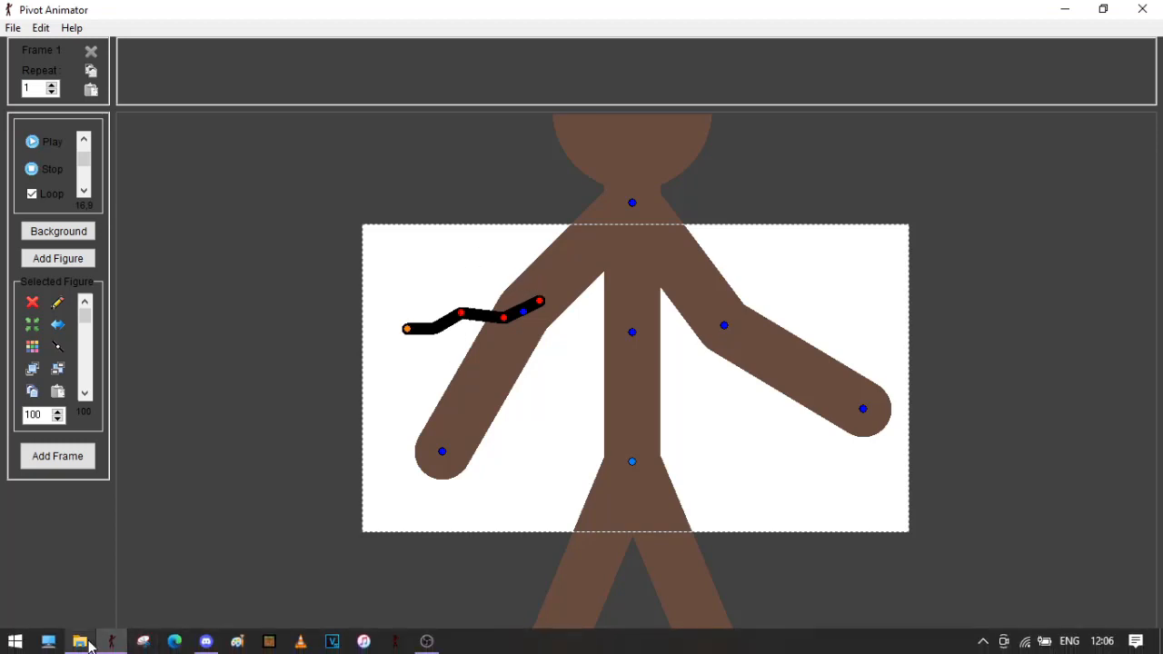
{"action": "left_click", "coordinate": [85, 641]}
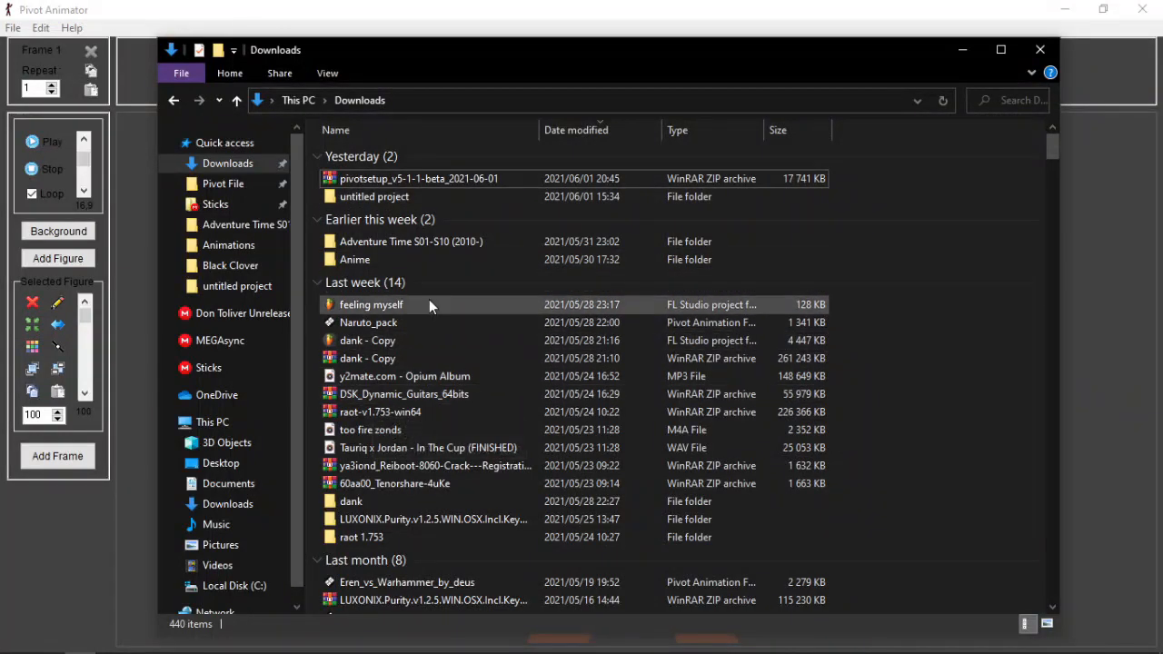
{"action": "left_click", "coordinate": [420, 320]}
{"action": "left_click", "coordinate": [962, 49]}
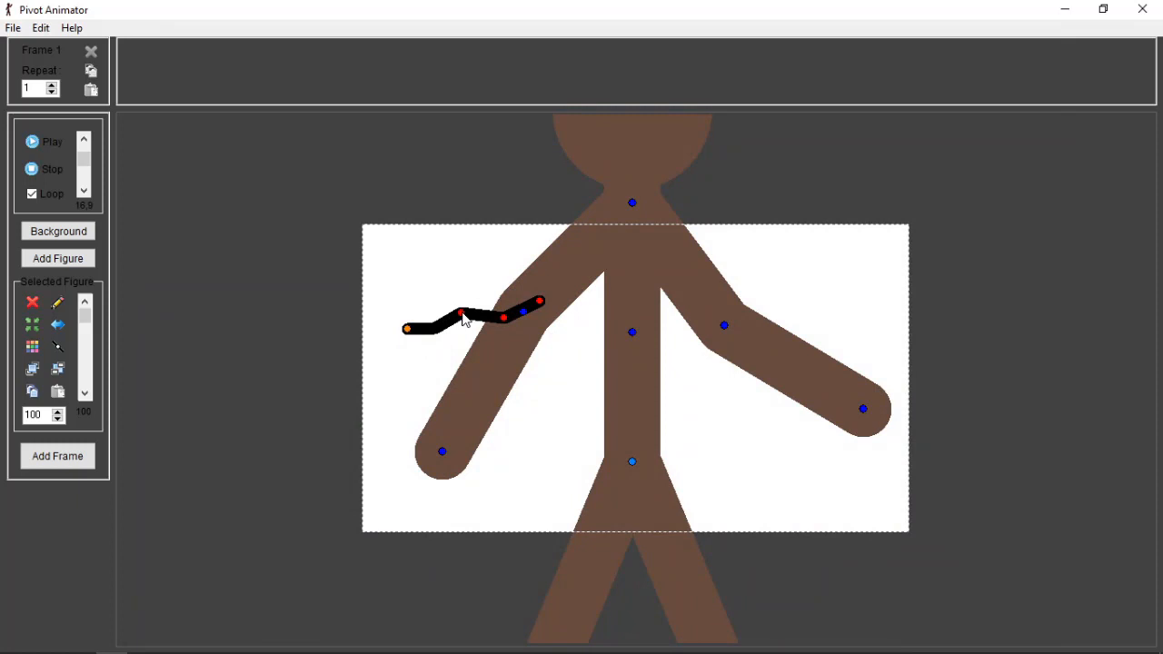
- Swing the small figure's outer segments in the frame, and make its three outer segments static in the Stick Figure Builder
{"action": "left_click_drag", "start_coordinate": [461, 312], "coordinate": [425, 341]}
{"action": "key", "text": "ctrl+e"}
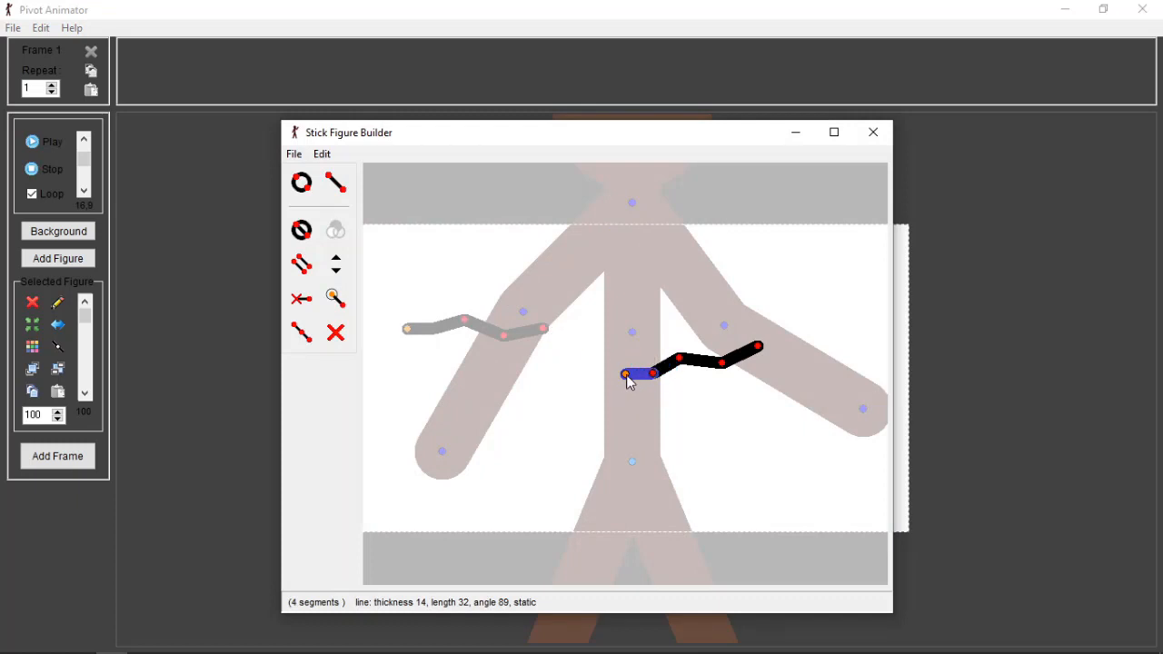
{"action": "left_click", "coordinate": [678, 361]}
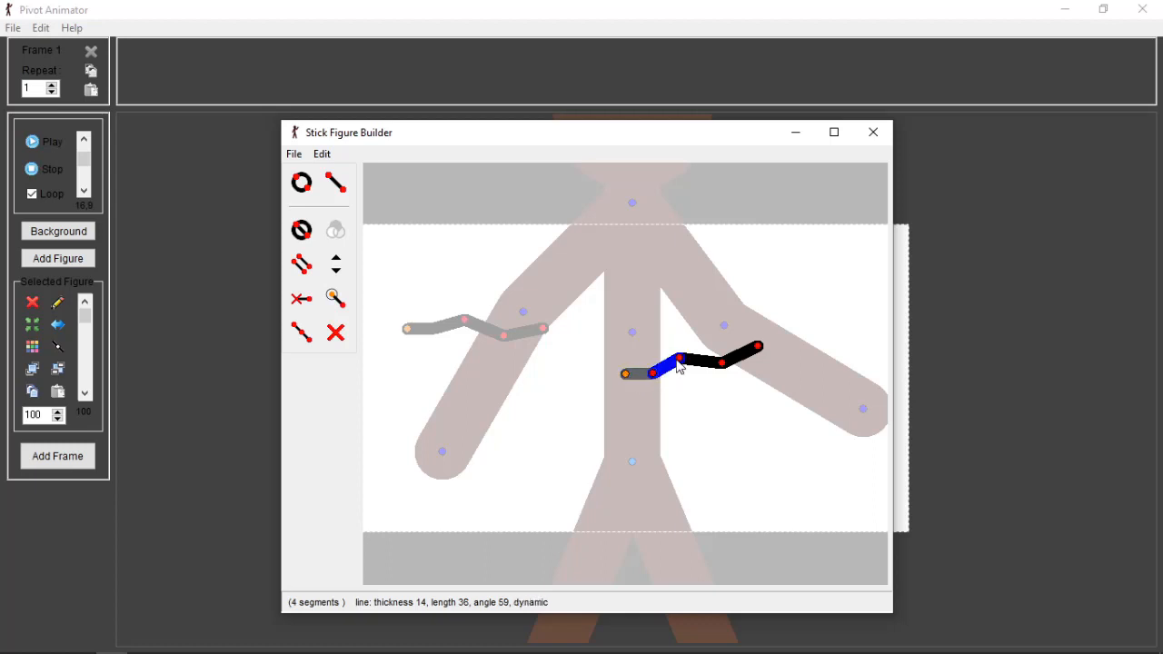
{"action": "key", "text": "s"}
{"action": "left_click", "coordinate": [722, 364]}
{"action": "key", "text": "s"}
{"action": "left_click", "coordinate": [759, 346]}
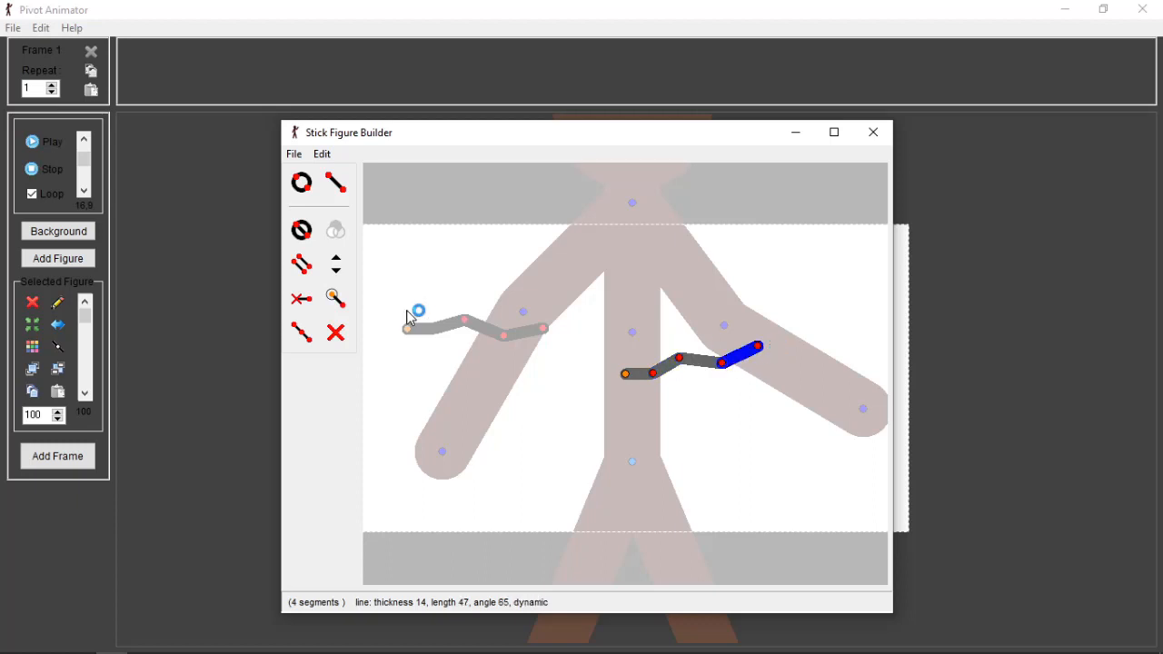
{"action": "left_click", "coordinate": [304, 298]}
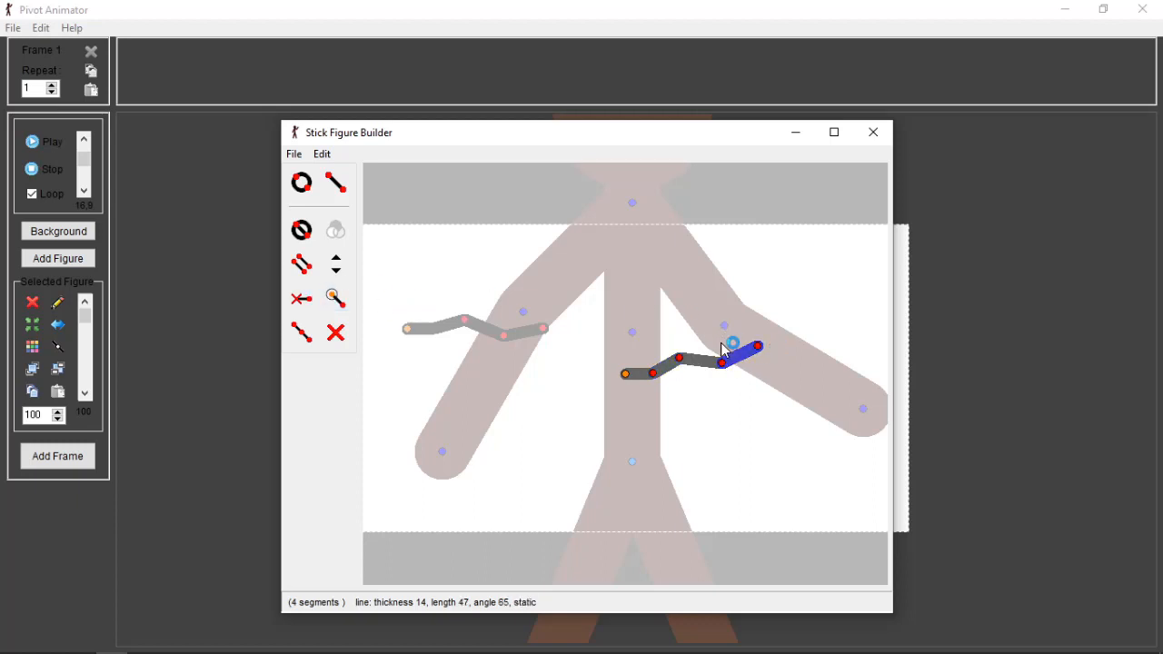
- Check the recording status in OBS and return to the Stick Figure Builder
{"action": "mouse_move", "coordinate": [296, 628]}
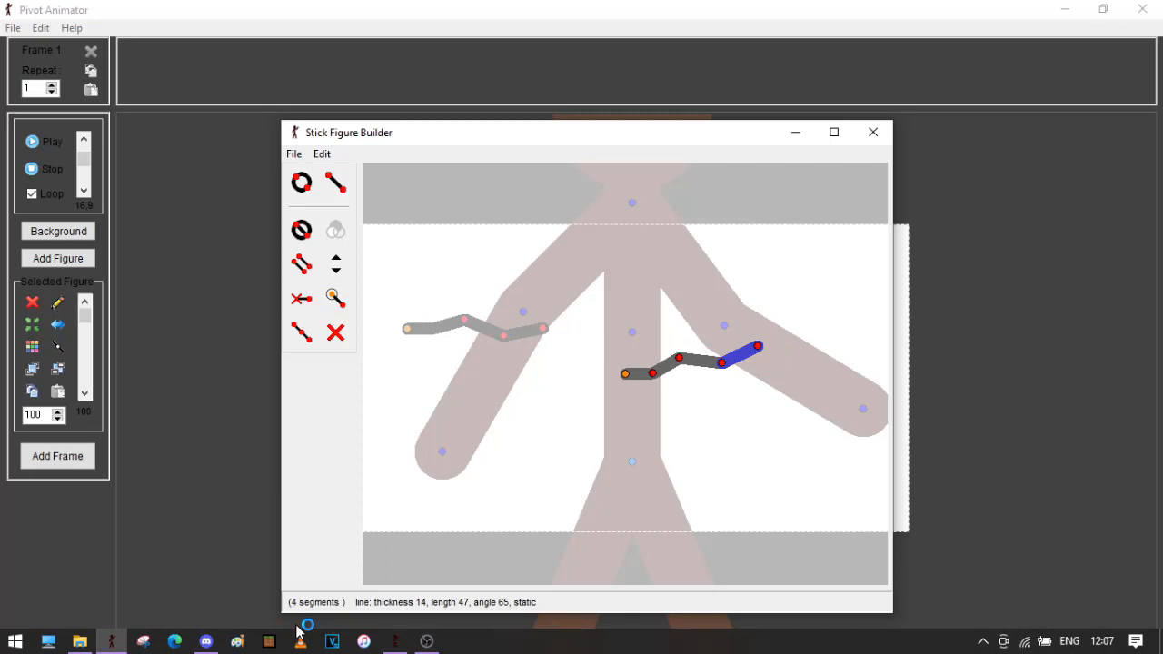
{"action": "left_click", "coordinate": [427, 641]}
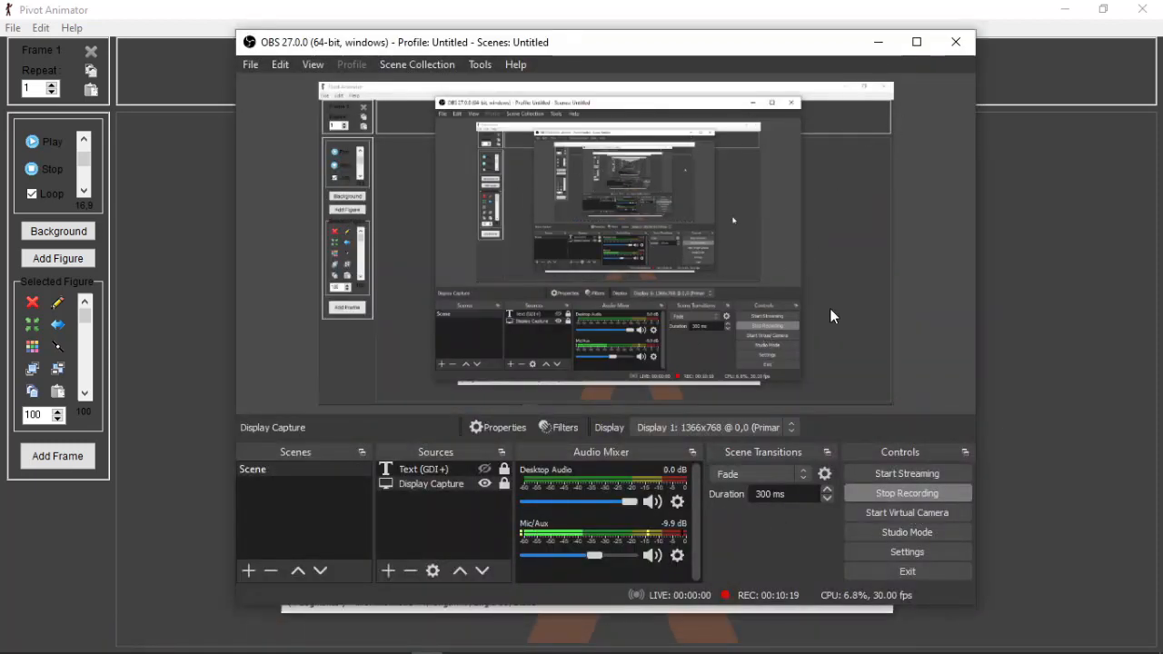
{"action": "left_click", "coordinate": [878, 42]}
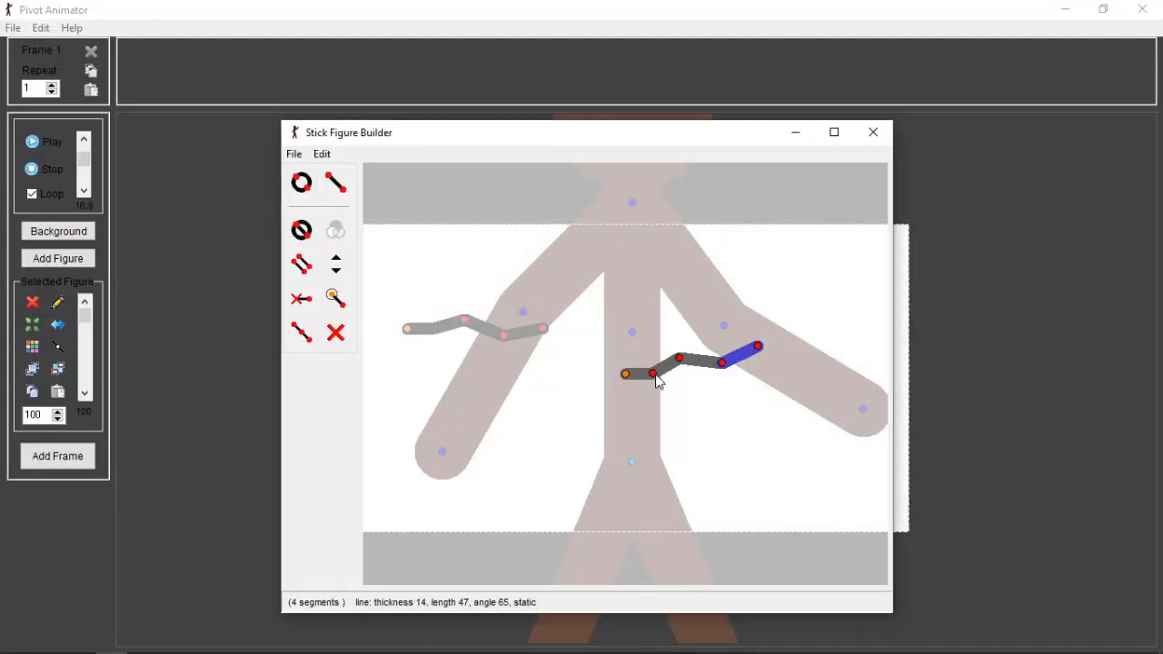
- Swing the static chain's joints, bringing the end segment to an angle of about 85, and delete the three outer segments
{"action": "left_click_drag", "start_coordinate": [650, 376], "coordinate": [724, 358]}
{"action": "left_click_drag", "start_coordinate": [753, 328], "coordinate": [764, 355]}
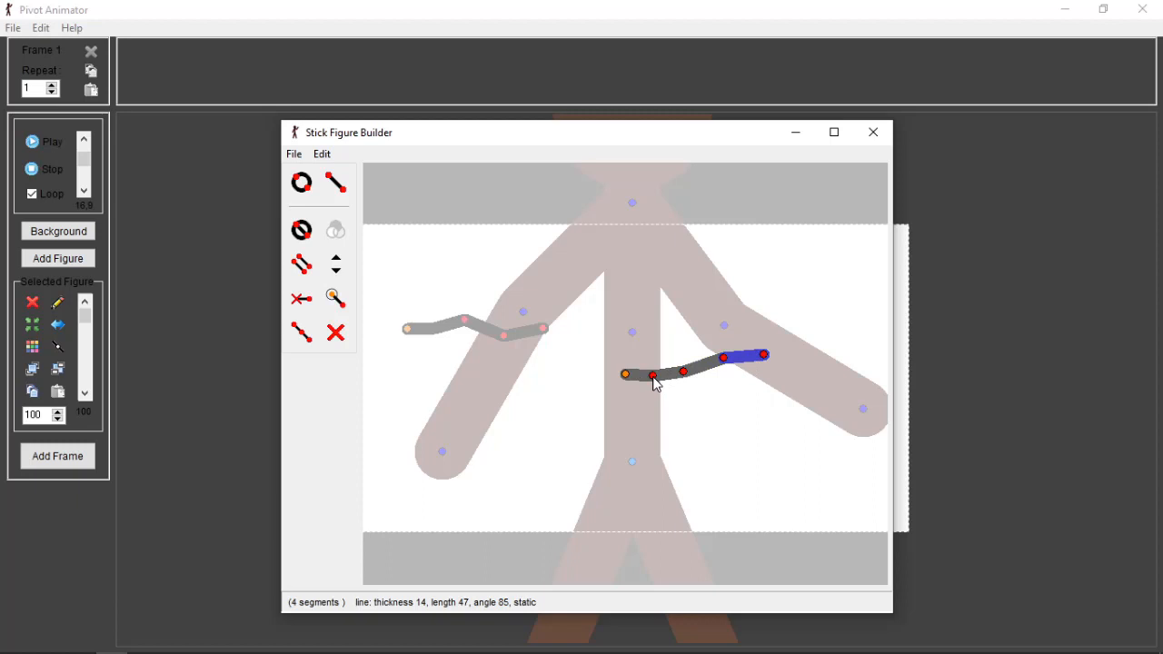
{"action": "key", "text": "Delete"}
{"action": "key", "text": "Delete"}
{"action": "key", "text": "Delete"}
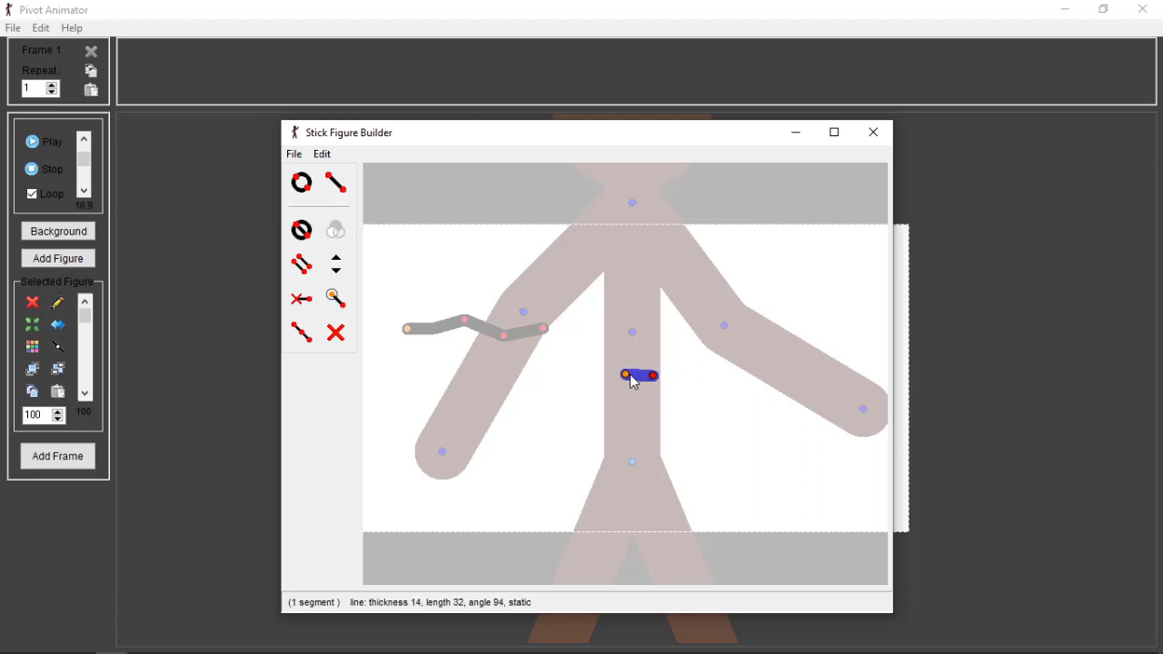
- Move the remaining segment beside the torso, level it at an angle of about 90 and make it dynamic
{"action": "left_click_drag", "start_coordinate": [626, 375], "coordinate": [594, 388]}
{"action": "key", "text": "s"}
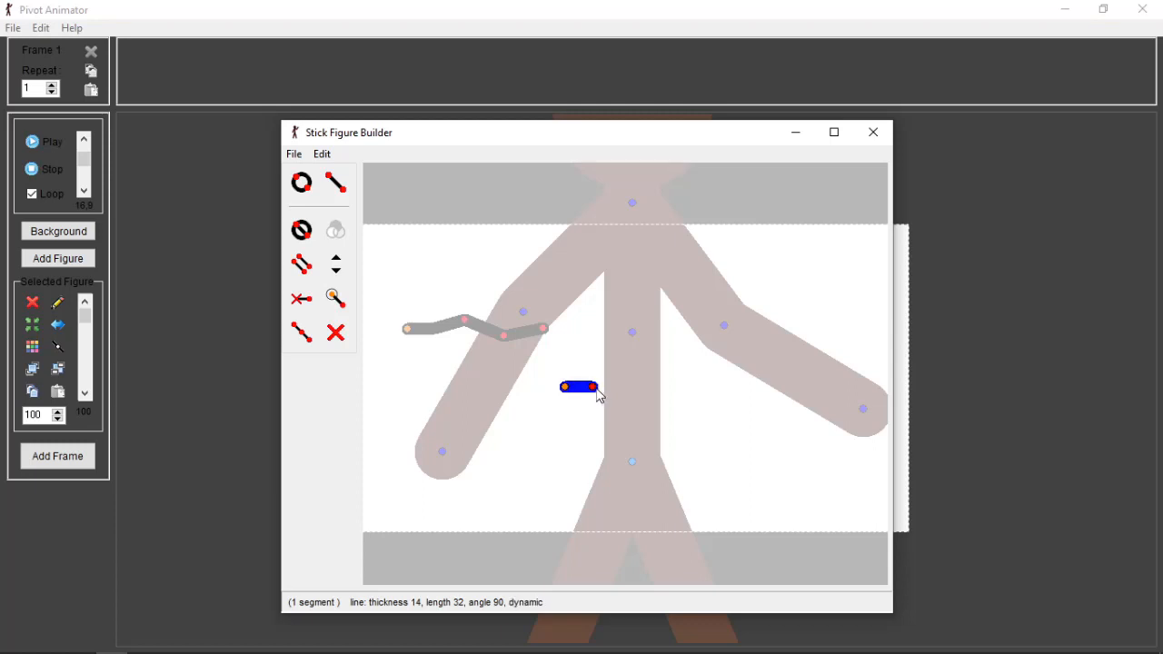
{"action": "left_click", "coordinate": [308, 306]}
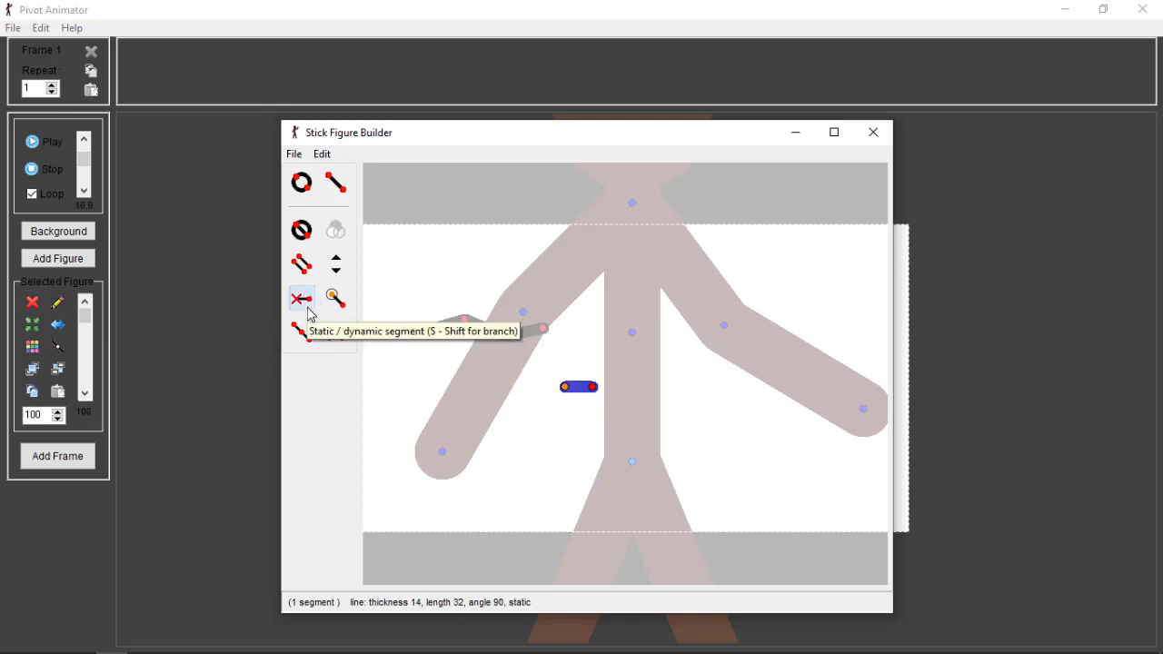
{"action": "left_click", "coordinate": [308, 310]}
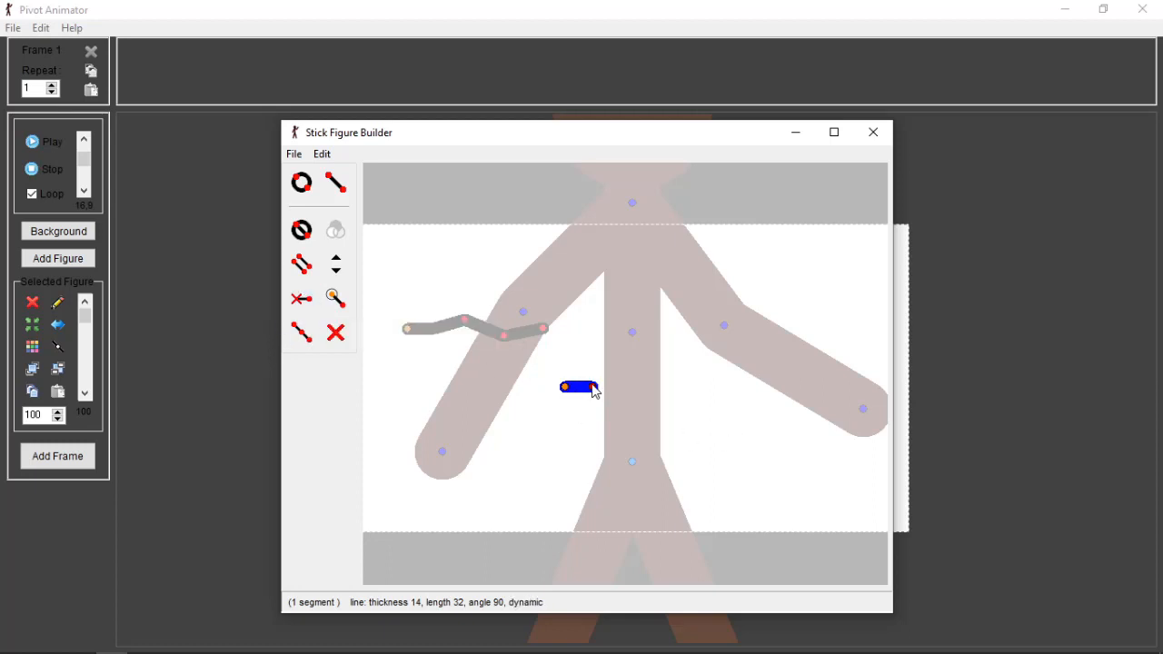
- Chain two static line segments from the base segment's free end, about 42 and 52 long
{"action": "left_click_drag", "start_coordinate": [594, 388], "coordinate": [668, 392]}
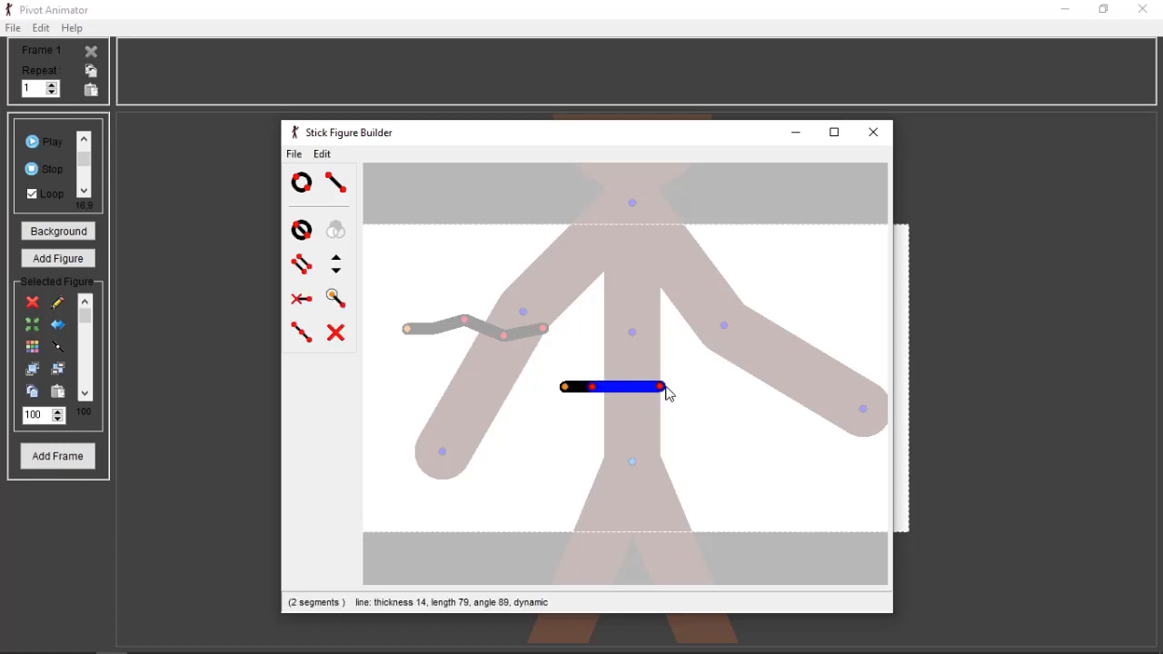
{"action": "left_click", "coordinate": [313, 306]}
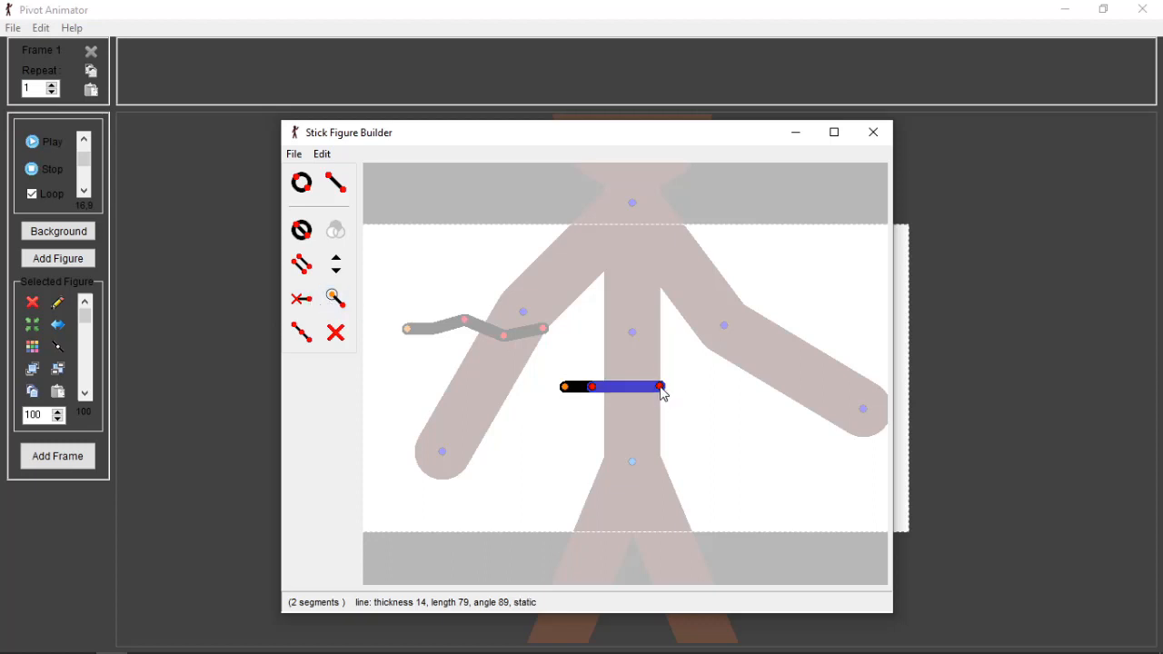
{"action": "mouse_move", "coordinate": [660, 387]}
{"action": "left_mouse_down"}
{"action": "mouse_move", "coordinate": [627, 385]}
{"action": "mouse_move", "coordinate": [673, 387]}
{"action": "left_mouse_up"}
{"action": "key", "text": "l"}
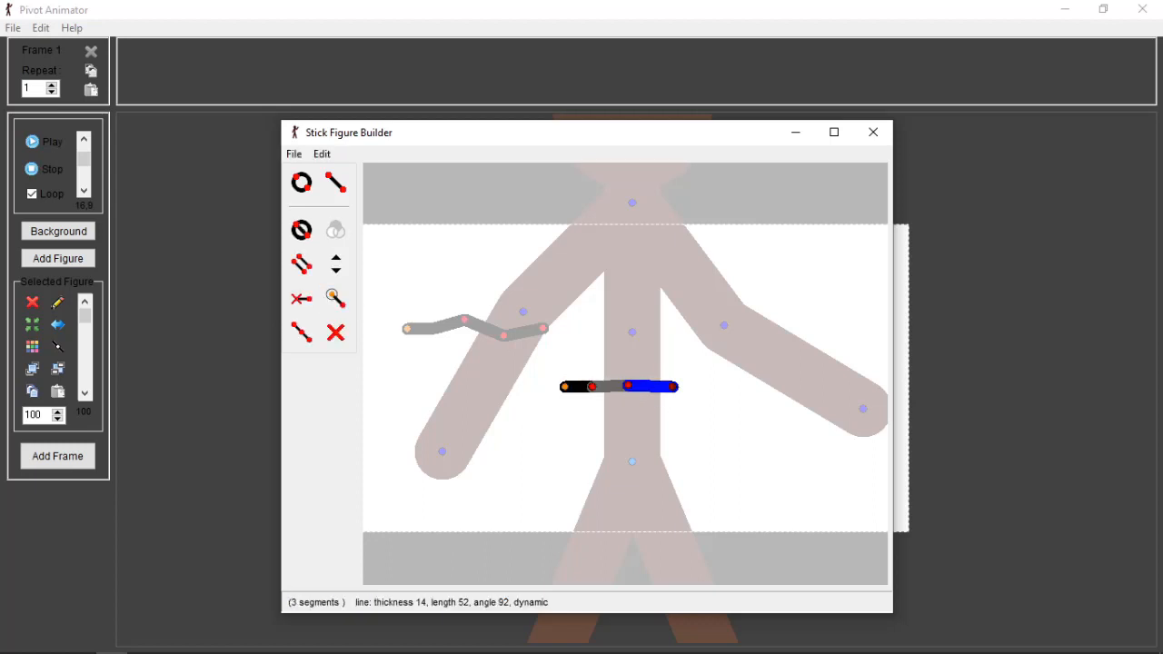
{"action": "left_click", "coordinate": [301, 298]}
- Extend the chain with two more static line segments, about 52 and 58 long
{"action": "key", "text": "l"}
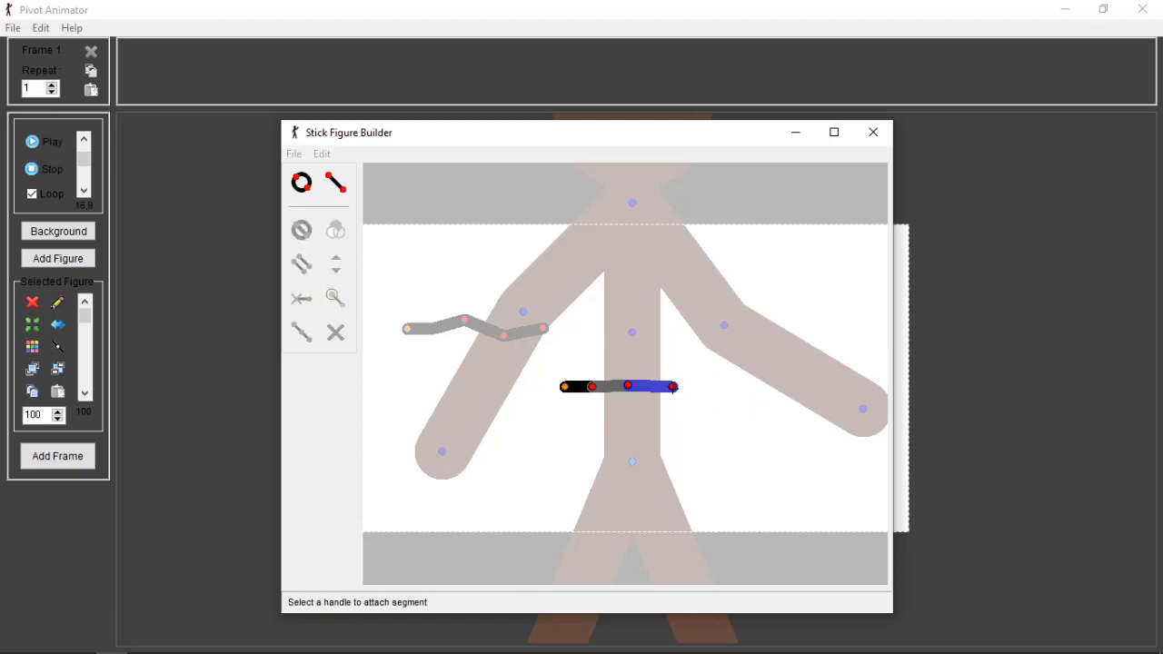
{"action": "left_click", "coordinate": [673, 387]}
{"action": "left_click", "coordinate": [300, 299]}
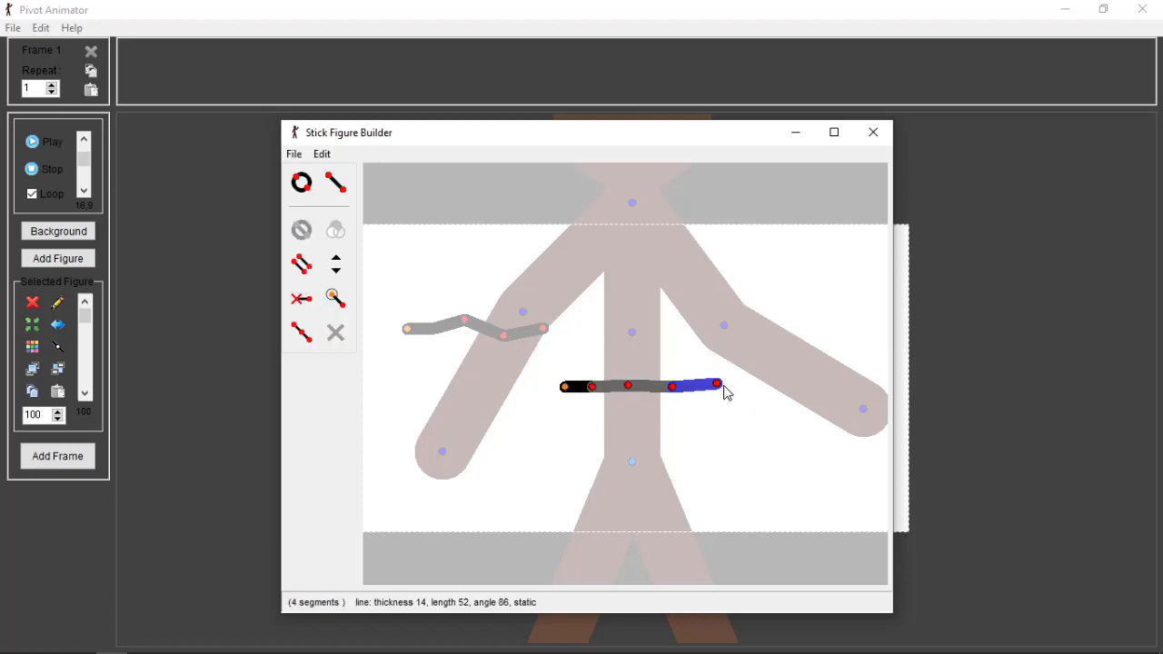
{"action": "key", "text": "l"}
{"action": "left_click_drag", "start_coordinate": [718, 384], "coordinate": [771, 386]}
{"action": "key", "text": "s"}
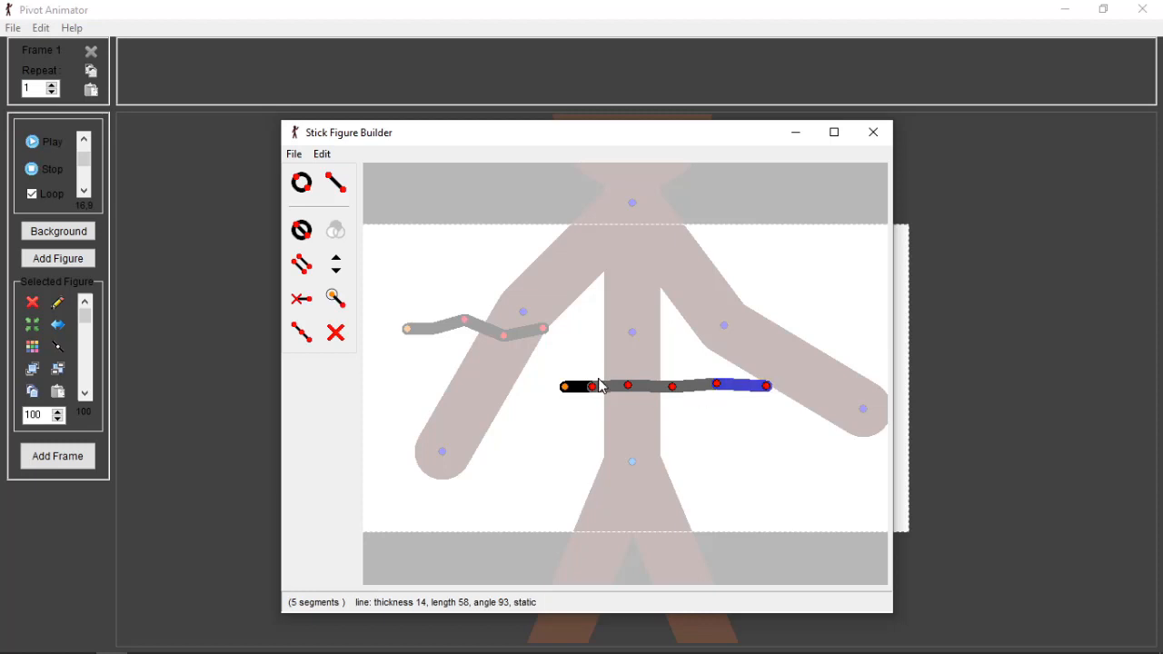
- Make the chain's four static segments dynamic one by one, starting from the far end
{"action": "left_click", "coordinate": [628, 388]}
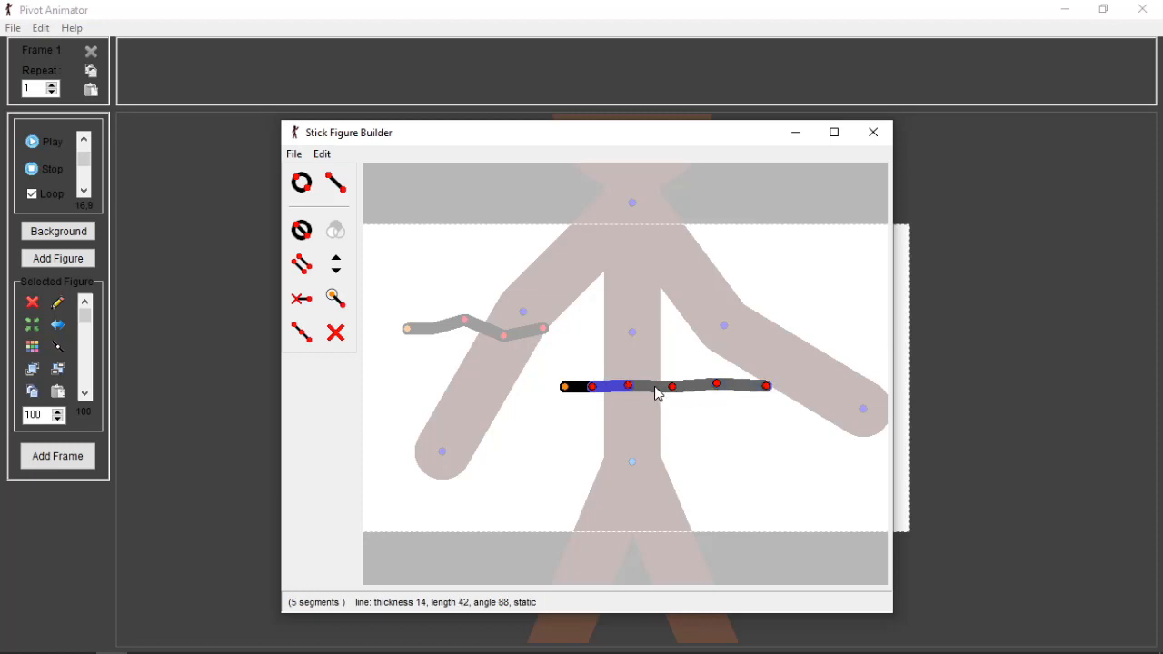
{"action": "left_click", "coordinate": [753, 390]}
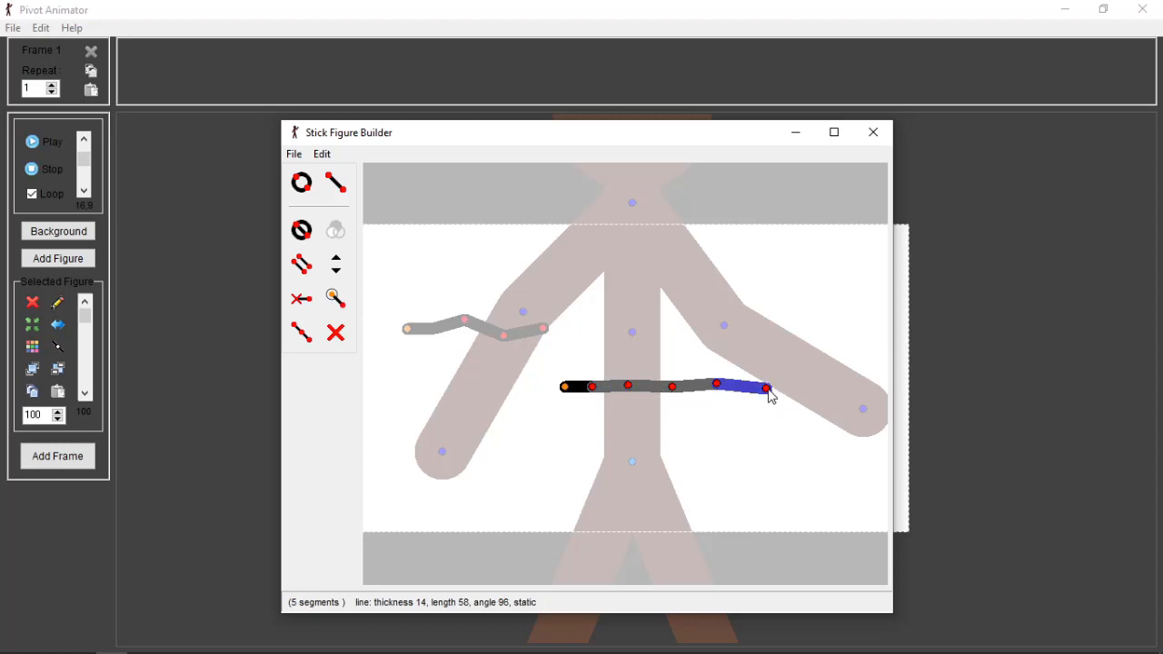
{"action": "key", "text": "s"}
{"action": "left_click", "coordinate": [717, 384]}
{"action": "key", "text": "s"}
{"action": "left_click", "coordinate": [673, 387]}
{"action": "key", "text": "s"}
{"action": "left_click", "coordinate": [628, 387]}
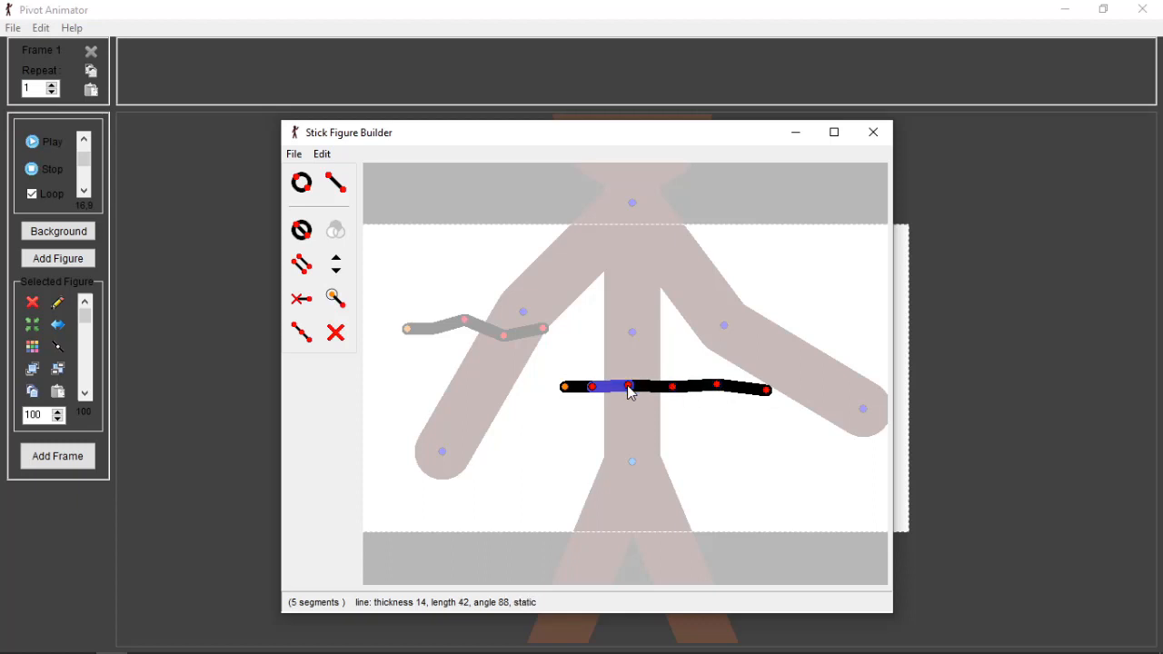
{"action": "key", "text": "s"}
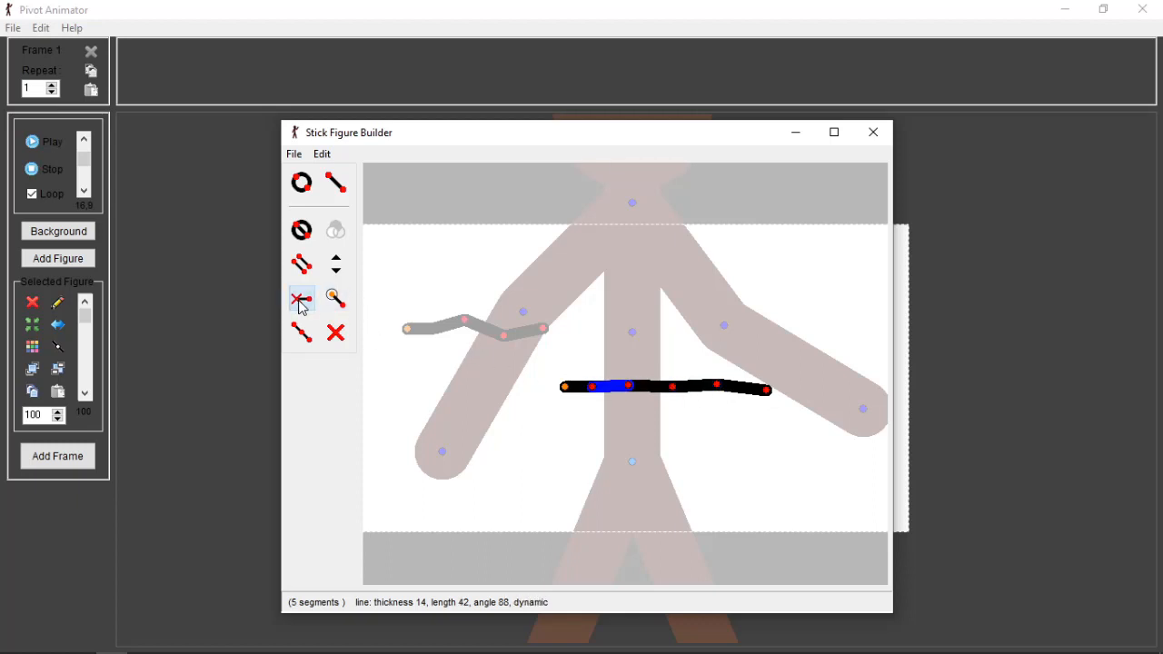
- Make the whole branch of four outer segments static at once, and swing the base segment to an angle of about 88
{"action": "right_click", "coordinate": [629, 383]}
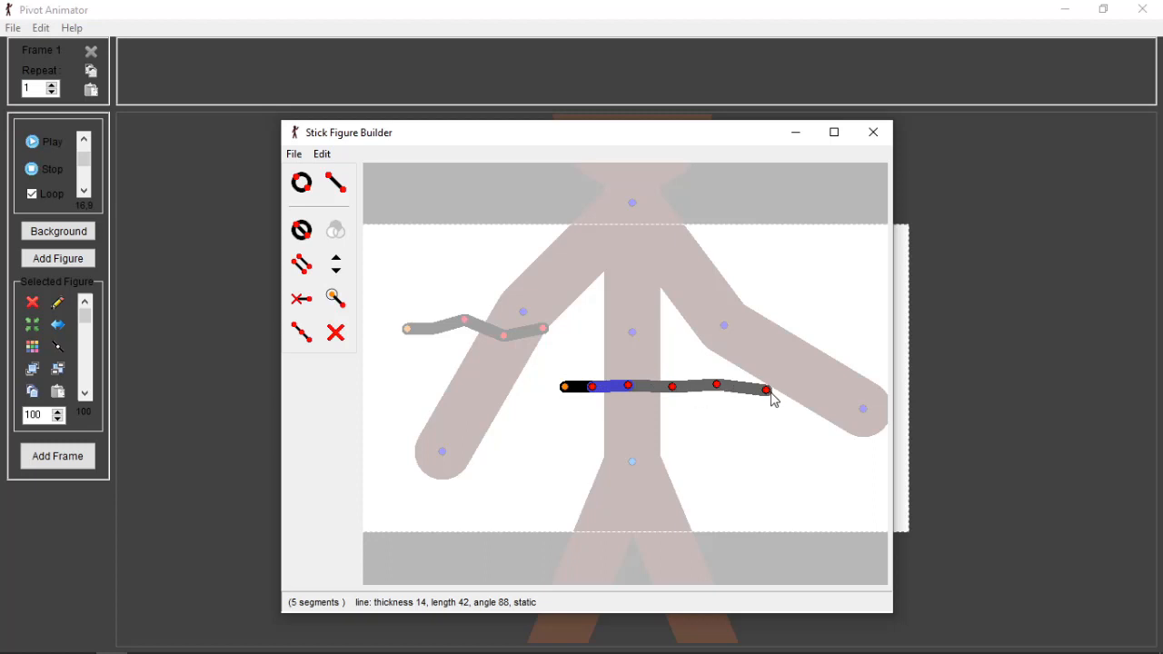
{"action": "left_click_drag", "start_coordinate": [594, 388], "coordinate": [624, 388]}
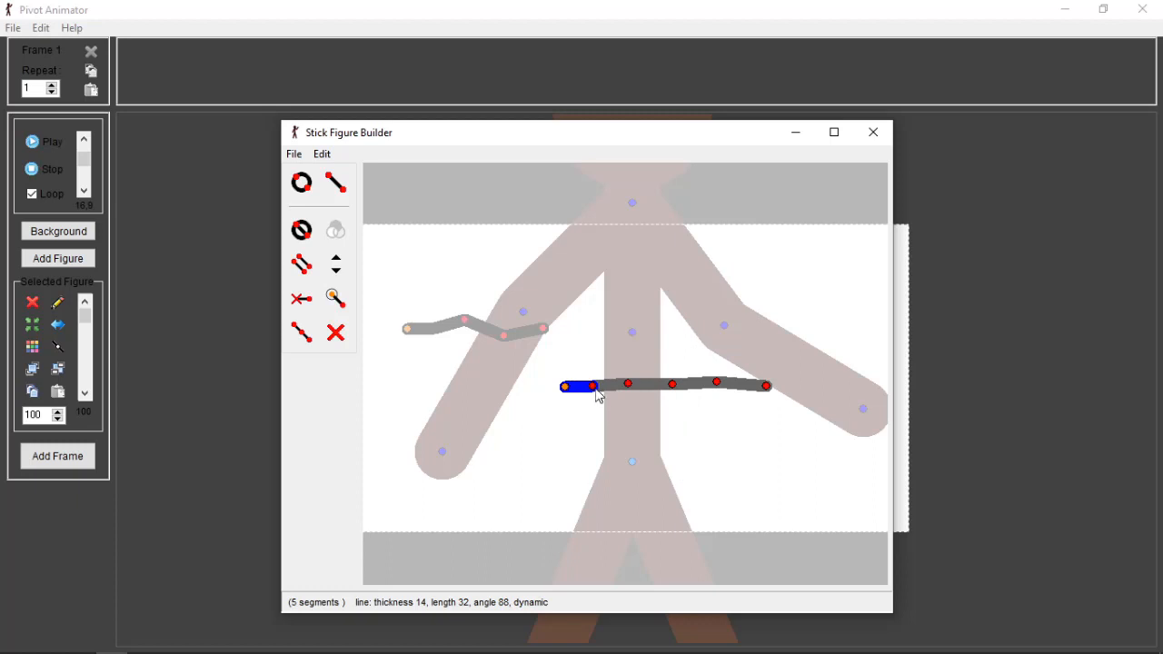
- Chain six line segments outward from the origin joint toward the left-hand forearm
{"action": "key", "text": "l"}
{"action": "left_click", "coordinate": [595, 388]}
{"action": "left_click", "coordinate": [576, 402]}
{"action": "left_click_drag", "start_coordinate": [576, 402], "coordinate": [424, 392]}
{"action": "key", "text": "l"}
{"action": "key", "text": "l"}
{"action": "key", "text": "l"}
{"action": "key", "text": "l"}
{"action": "key", "text": "l"}
- Make all segments of the chain static, and make only the base segment dynamic again
{"action": "left_click", "coordinate": [593, 387]}
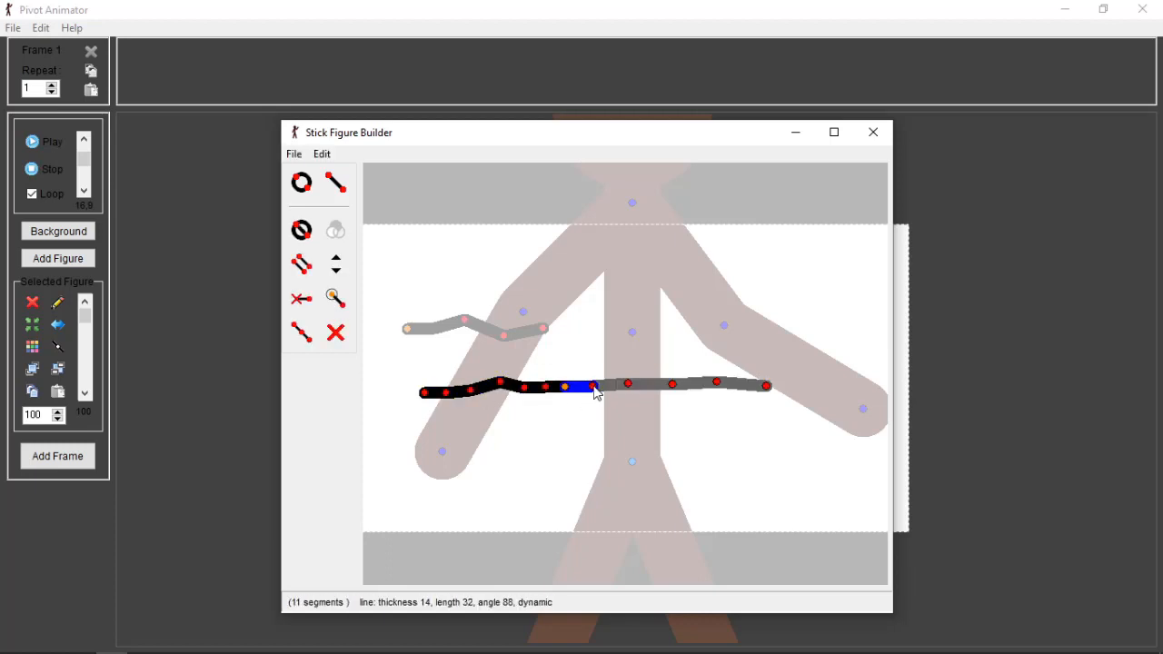
{"action": "key", "text": "s"}
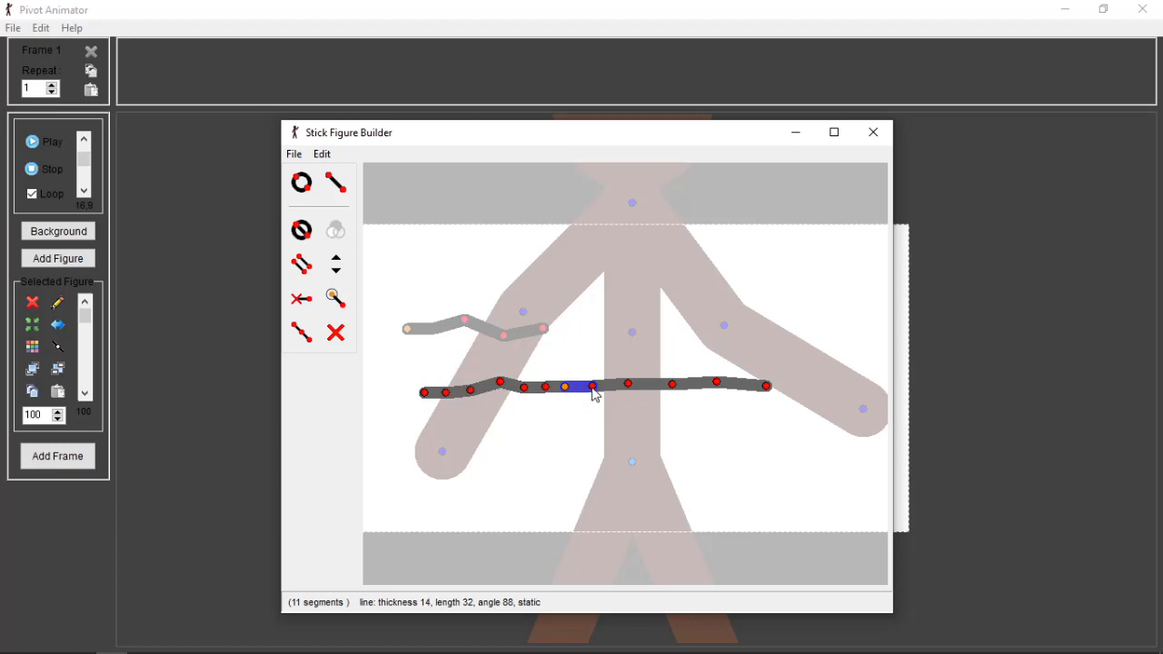
{"action": "key", "text": "s"}
- Add the long chain figure to the frame and move it down to the large figure's hips
{"action": "key", "text": "ctrl+a"}
{"action": "left_click", "coordinate": [586, 374]}
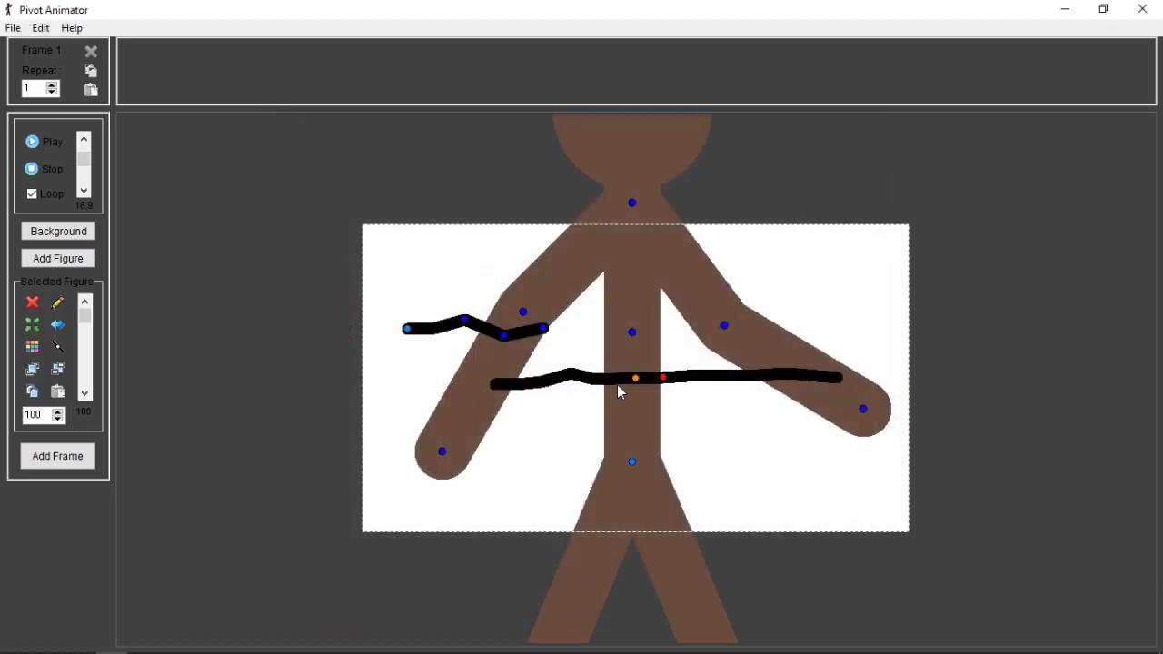
{"action": "left_click_drag", "start_coordinate": [636, 381], "coordinate": [635, 454]}
{"action": "left_click_drag", "start_coordinate": [706, 427], "coordinate": [709, 426]}
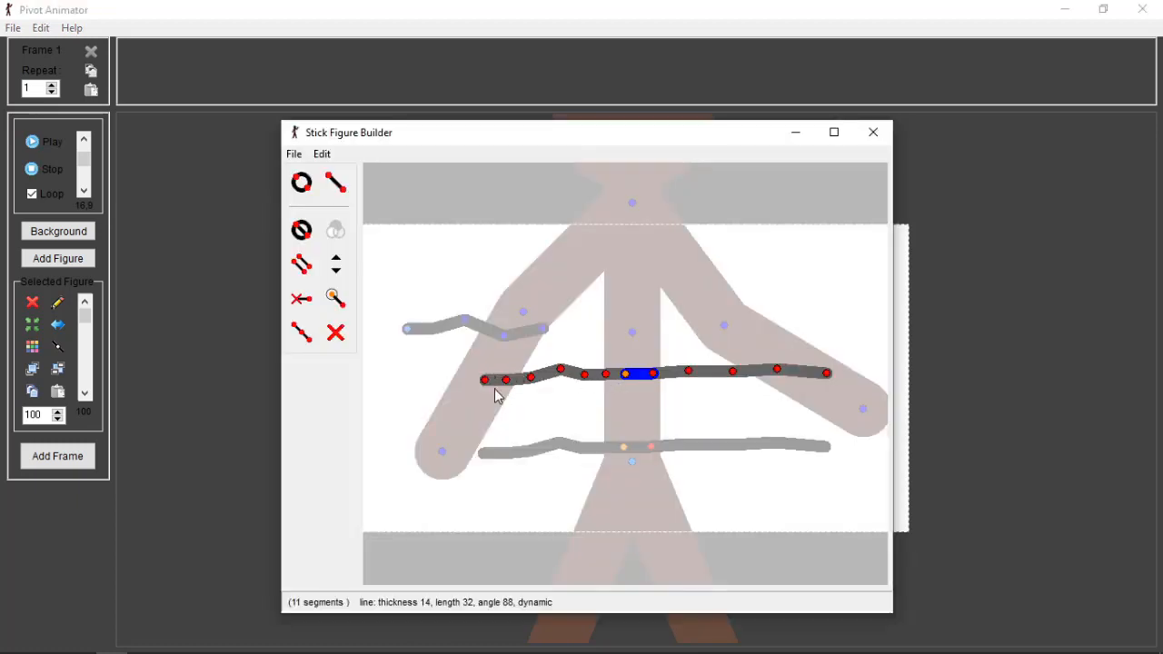
- Delete all segments of the long chain except the dynamic base segment
{"action": "left_click", "coordinate": [487, 382]}
{"action": "key", "text": "Delete"}
{"action": "key", "text": "Delete"}
{"action": "key", "text": "Delete"}
{"action": "key", "text": "Delete"}
{"action": "key", "text": "Delete"}
{"action": "key", "text": "Delete"}
{"action": "key", "text": "Delete"}
{"action": "key", "text": "Delete"}
{"action": "key", "text": "Delete"}
{"action": "key", "text": "Delete"}
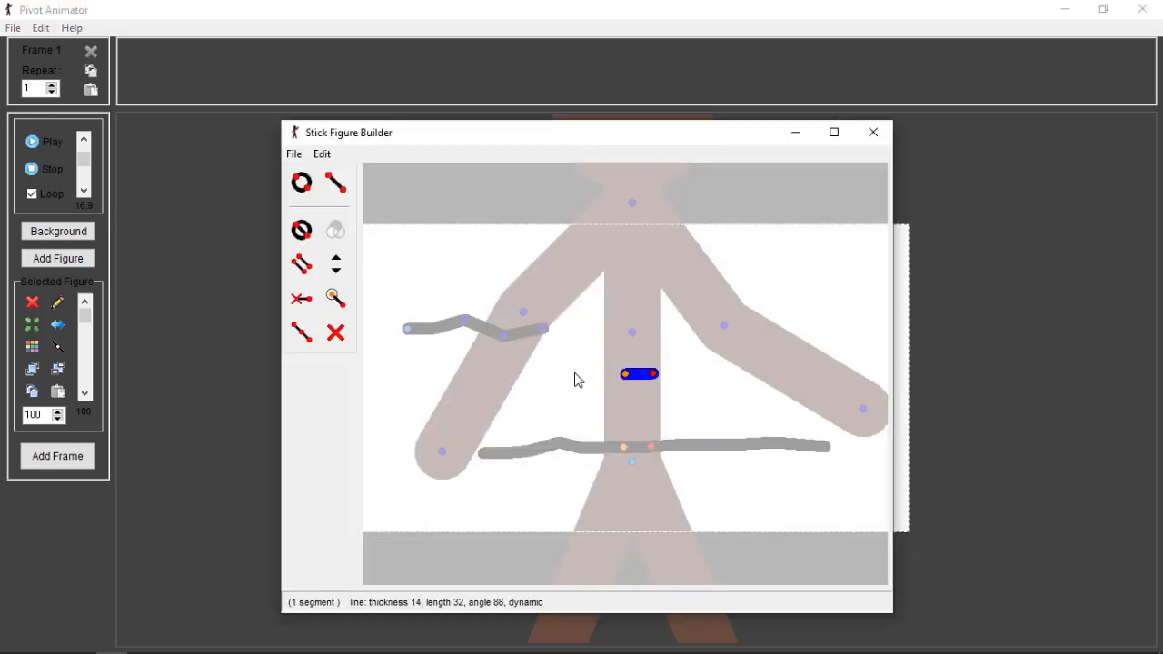
- Move the base segment off the torso toward the left-hand arm and reduce its thickness to 10
{"action": "left_click_drag", "start_coordinate": [627, 383], "coordinate": [582, 391]}
{"action": "scroll", "coordinate": [583, 395], "scroll_direction": "down", "scroll_amount": 3}
{"action": "scroll", "coordinate": [588, 394], "scroll_direction": "down", "scroll_amount": 1}
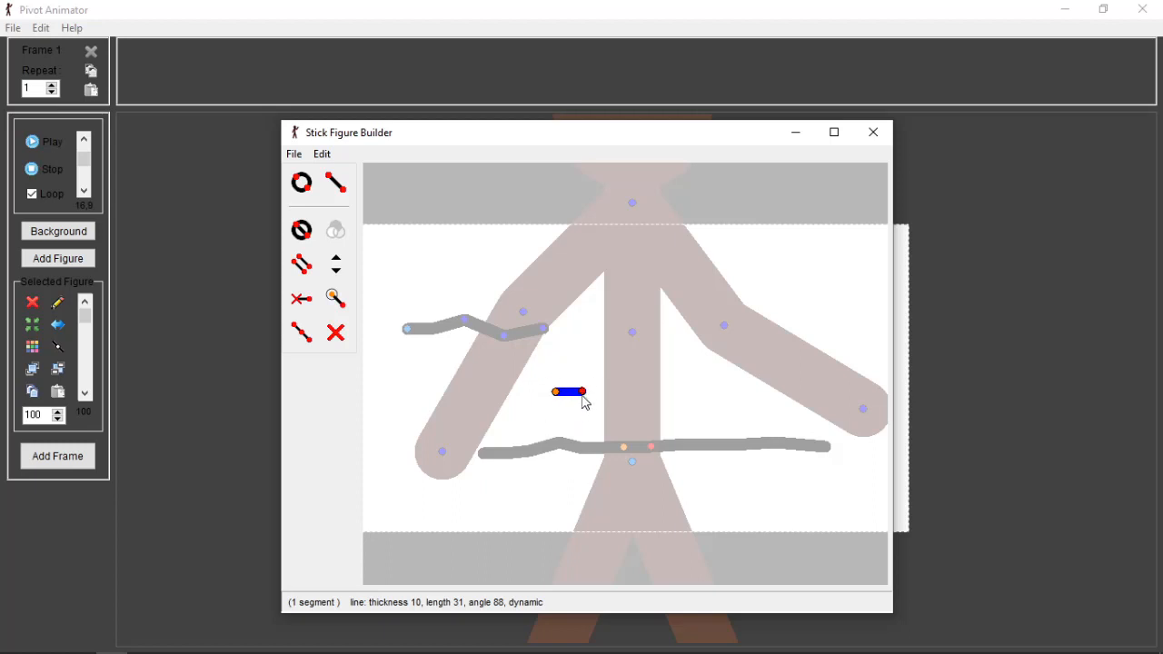
- Chain four line segments outward from the origin joint toward the left-hand forearm
{"action": "left_click", "coordinate": [337, 183]}
{"action": "left_click", "coordinate": [555, 392]}
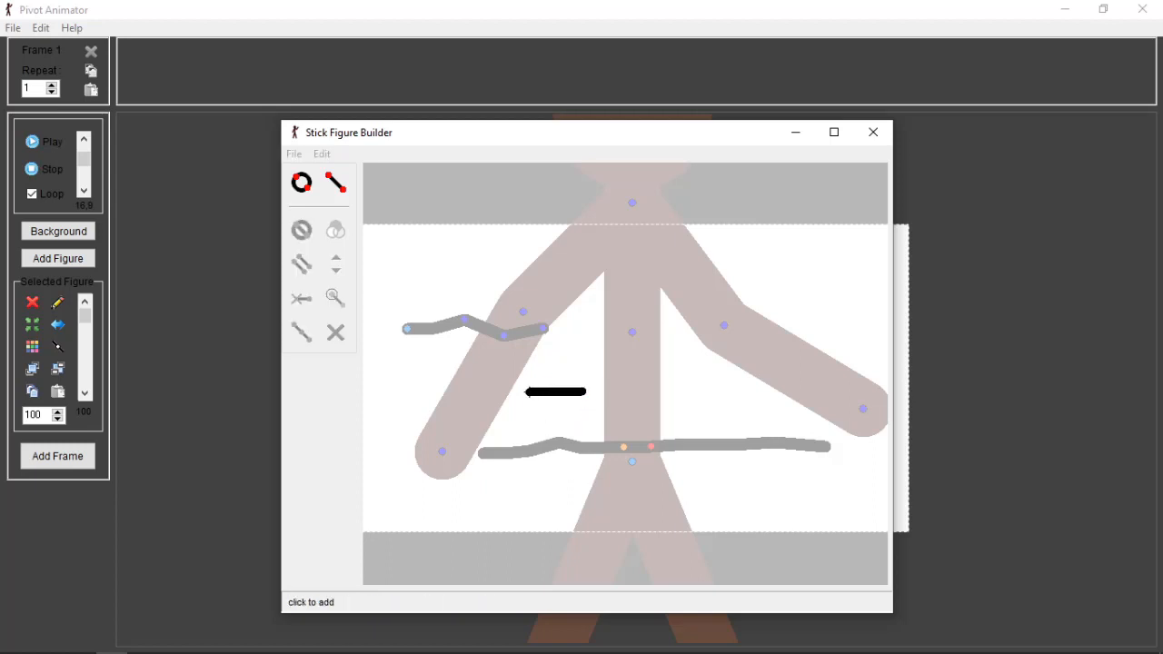
{"action": "left_click", "coordinate": [524, 391]}
{"action": "left_click", "coordinate": [525, 392], "text": "ctrl"}
{"action": "left_click", "coordinate": [492, 396]}
{"action": "left_click", "coordinate": [492, 397], "text": "ctrl"}
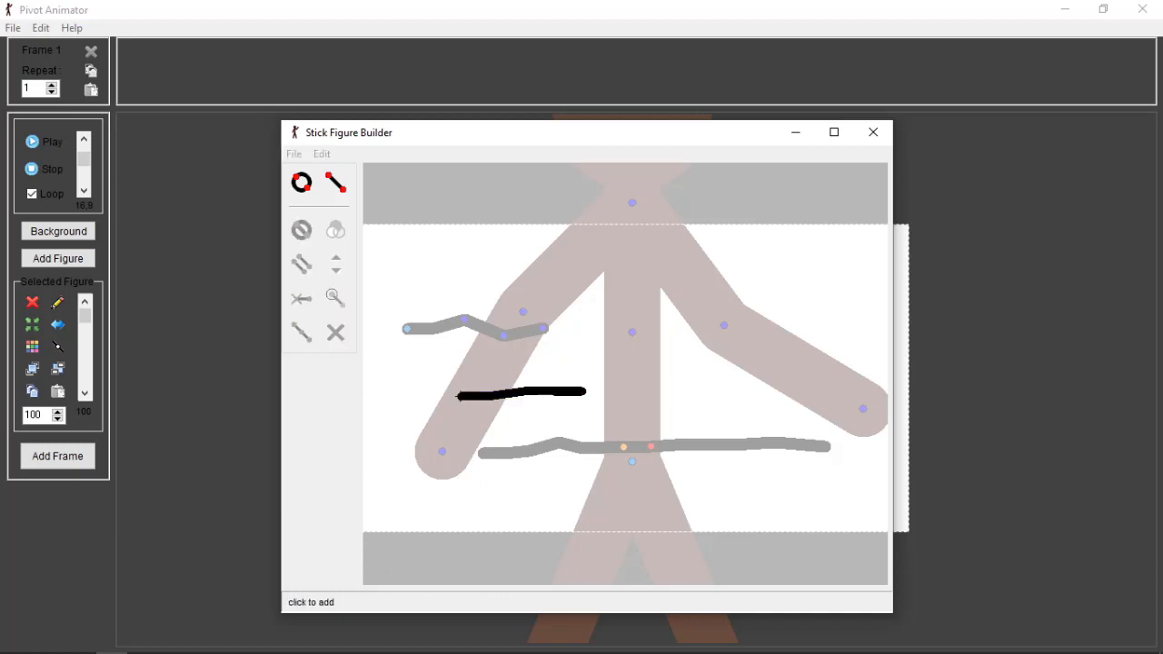
{"action": "left_click", "coordinate": [424, 396]}
- Chain three line segments from the base segment's other end across the torso toward the right-hand forearm
{"action": "left_click", "coordinate": [584, 392]}
{"action": "left_click", "coordinate": [633, 390]}
{"action": "left_click", "coordinate": [636, 389], "text": "ctrl"}
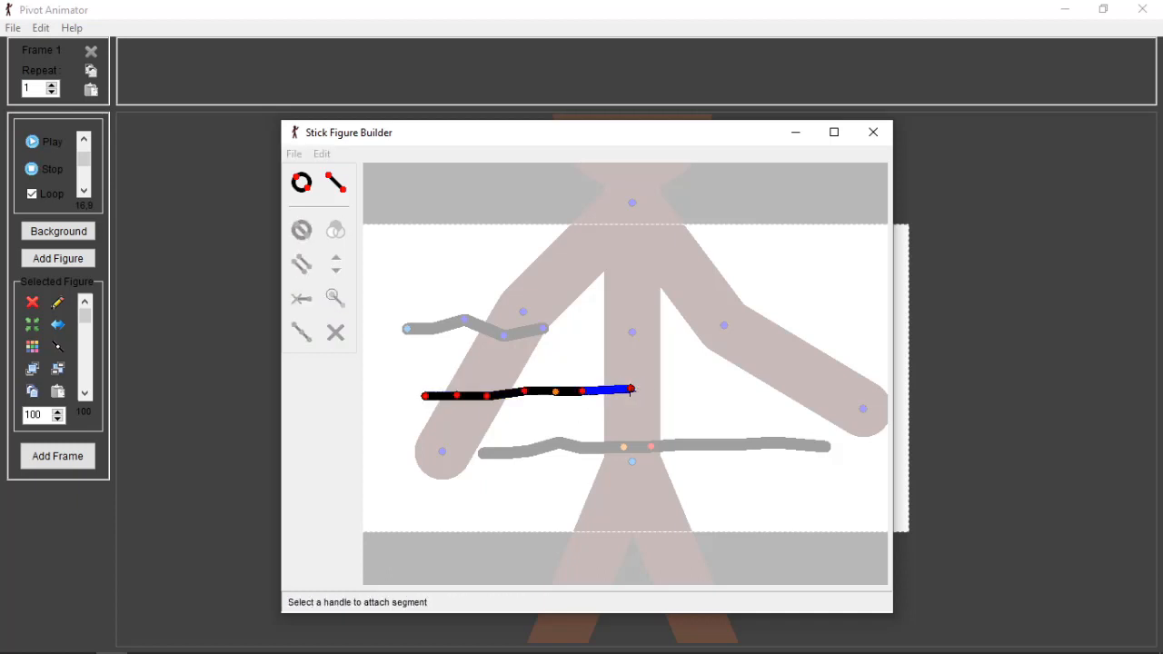
{"action": "left_click", "coordinate": [631, 390]}
{"action": "left_click", "coordinate": [688, 400]}
{"action": "left_click", "coordinate": [688, 400]}
{"action": "left_click", "coordinate": [807, 407]}
- Make the branches on both sides of the origin static, along with the base segment's neighbouring segments
{"action": "left_click", "coordinate": [633, 390]}
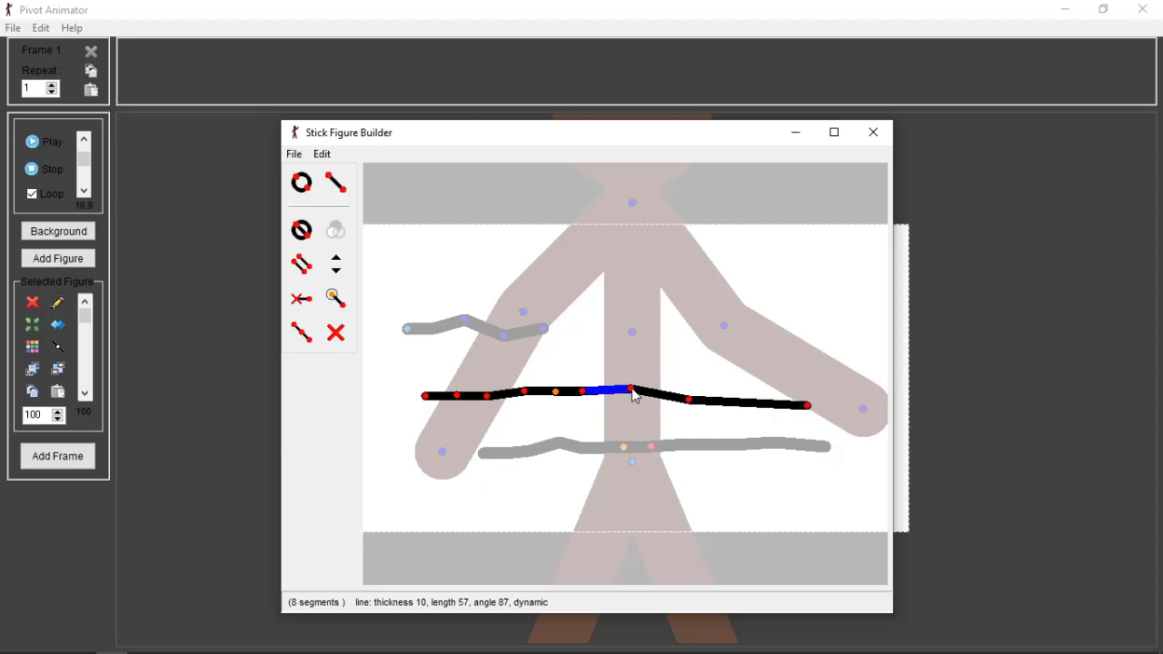
{"action": "key", "text": "s"}
{"action": "left_click", "coordinate": [523, 393]}
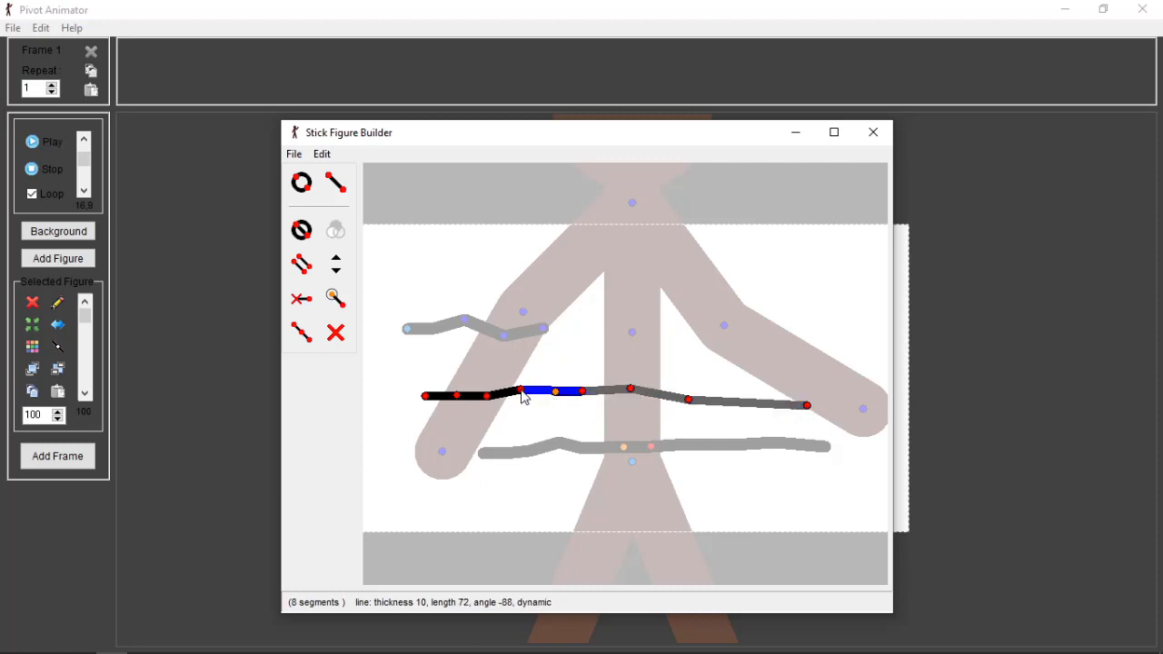
{"action": "key", "text": "s"}
- Add the thin chain figure to the frame, test swinging it by its dynamic joint, and undo the swing
{"action": "key", "text": "ctrl+a"}
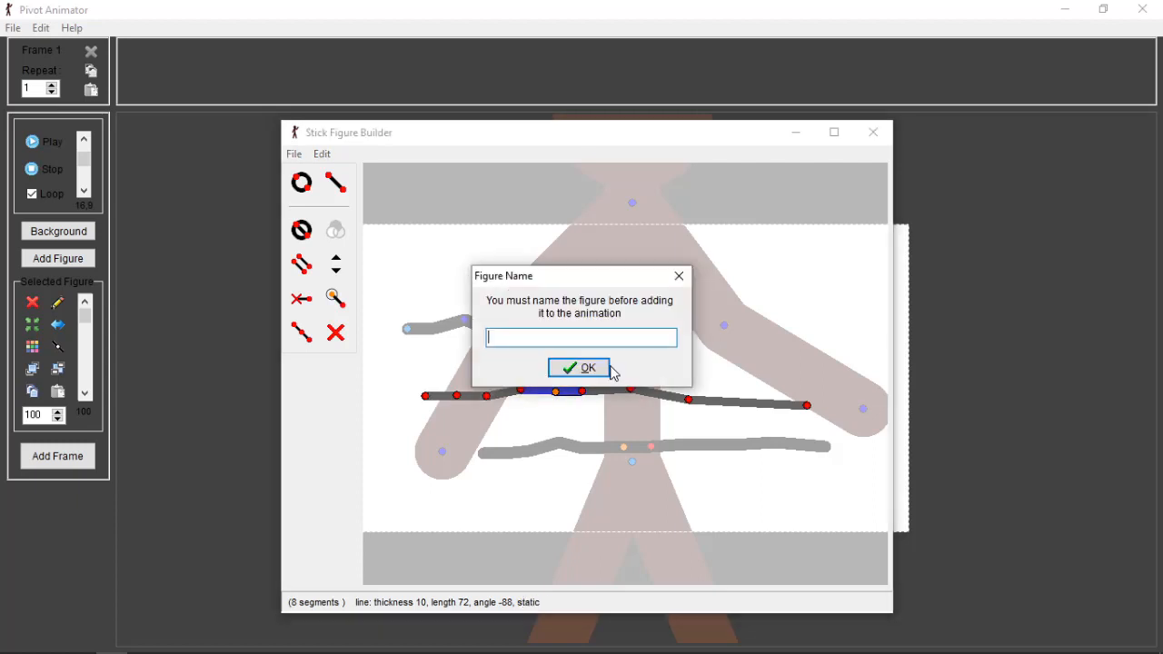
{"action": "left_click", "coordinate": [594, 373]}
{"action": "left_click_drag", "start_coordinate": [660, 378], "coordinate": [627, 387]}
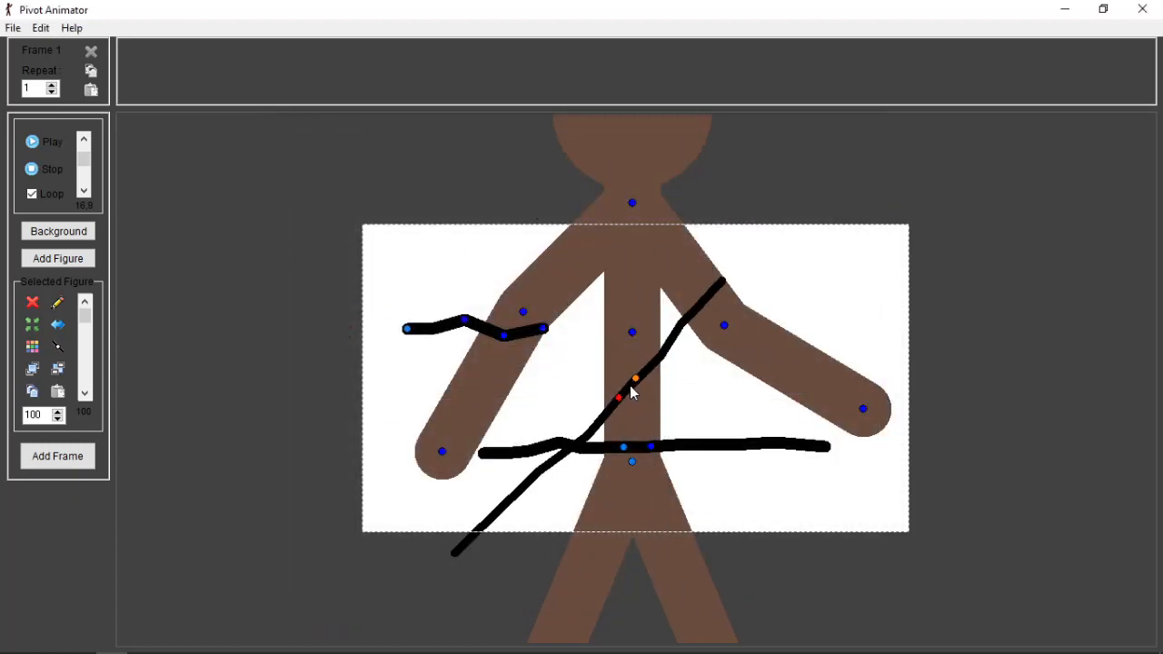
{"action": "key", "text": "ctrl+z"}
- Reopen the thin chain figure in the Stick Figure Builder and delete the four segments of its left-hand branch
{"action": "key", "text": "ctrl+e"}
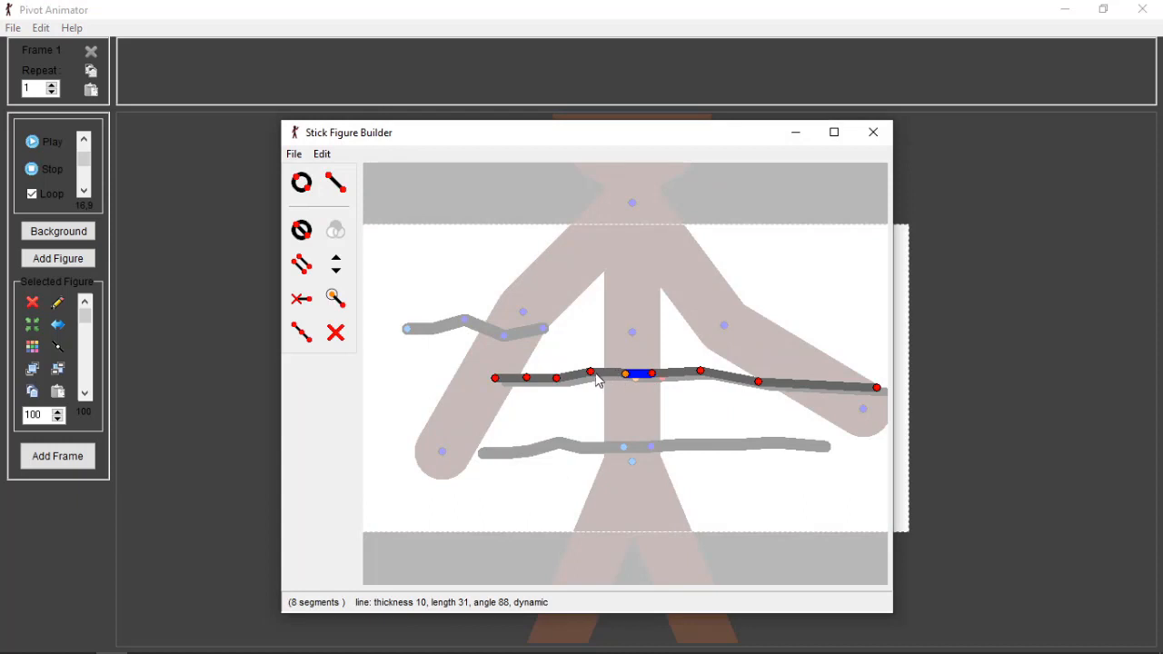
{"action": "left_click", "coordinate": [593, 374]}
{"action": "key", "text": "Delete"}
{"action": "key", "text": "Delete"}
{"action": "key", "text": "Delete"}
{"action": "key", "text": "Delete"}
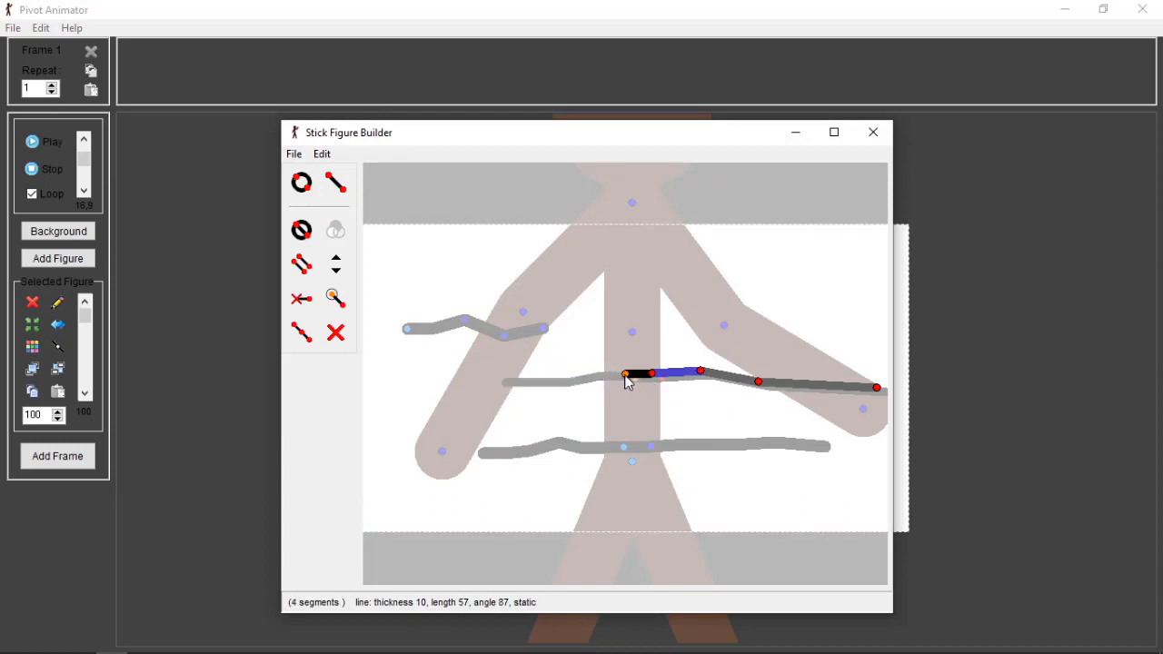
- Rebuild the left-hand branch with three line segments chained outward from the origin joint
{"action": "key", "text": "l"}
{"action": "left_click", "coordinate": [625, 375]}
{"action": "left_click", "coordinate": [583, 381]}
{"action": "left_click", "coordinate": [583, 381]}
{"action": "left_click", "coordinate": [551, 380]}
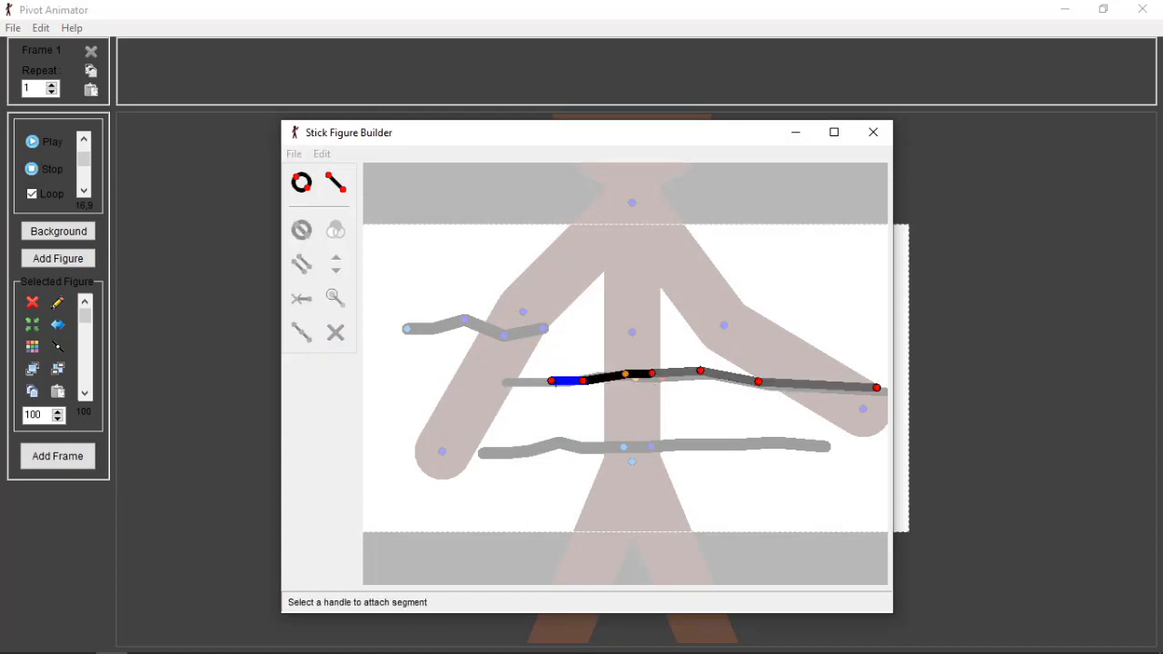
{"action": "left_click", "coordinate": [549, 380]}
{"action": "left_click", "coordinate": [510, 380]}
- Make the rebuilt three-segment branch static and add the figure to the frame
{"action": "key", "text": "ctrl+a"}
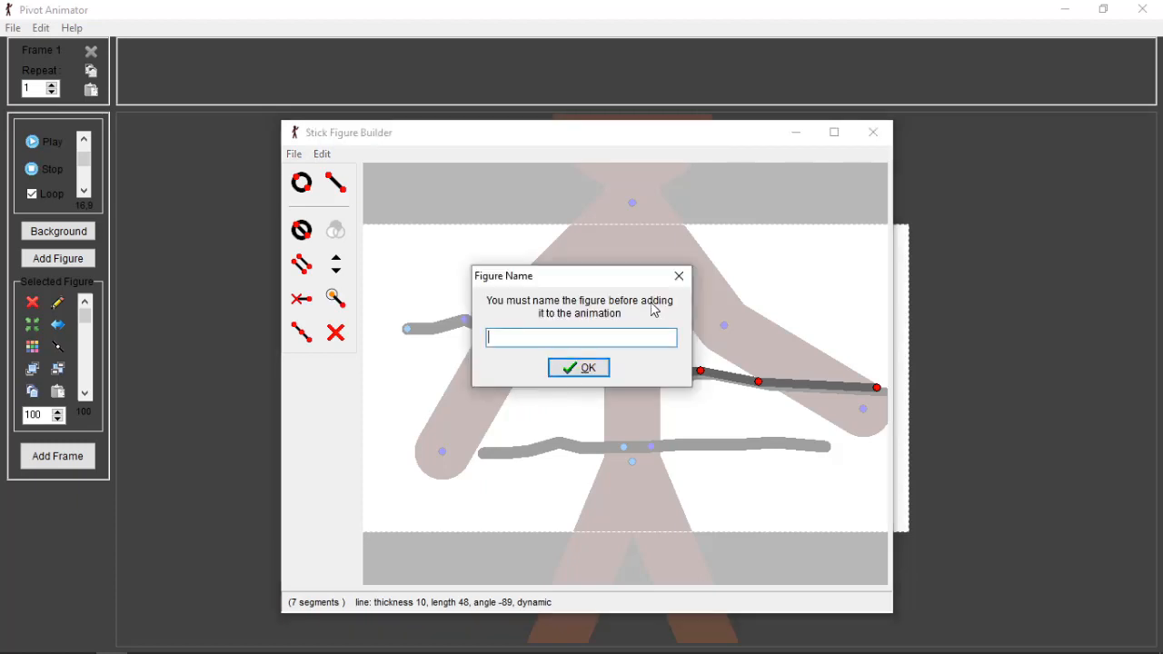
{"action": "left_click", "coordinate": [692, 272]}
{"action": "left_click", "coordinate": [583, 381]}
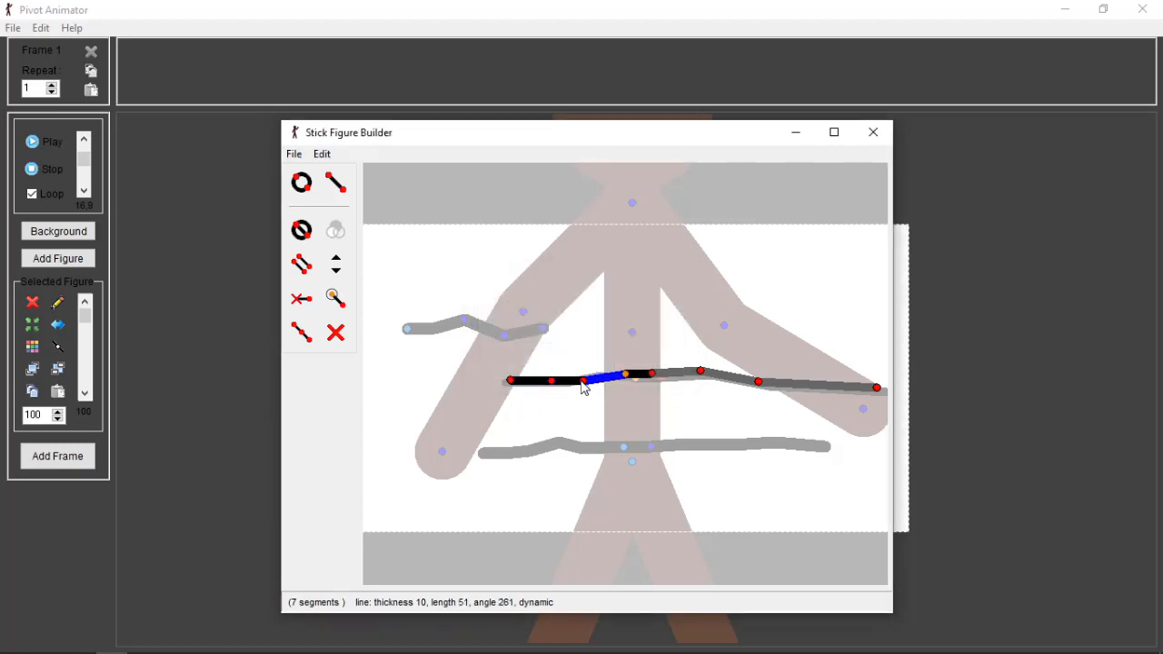
{"action": "key", "text": "s"}
{"action": "key", "text": "ctrl+a"}
{"action": "left_click", "coordinate": [585, 368]}
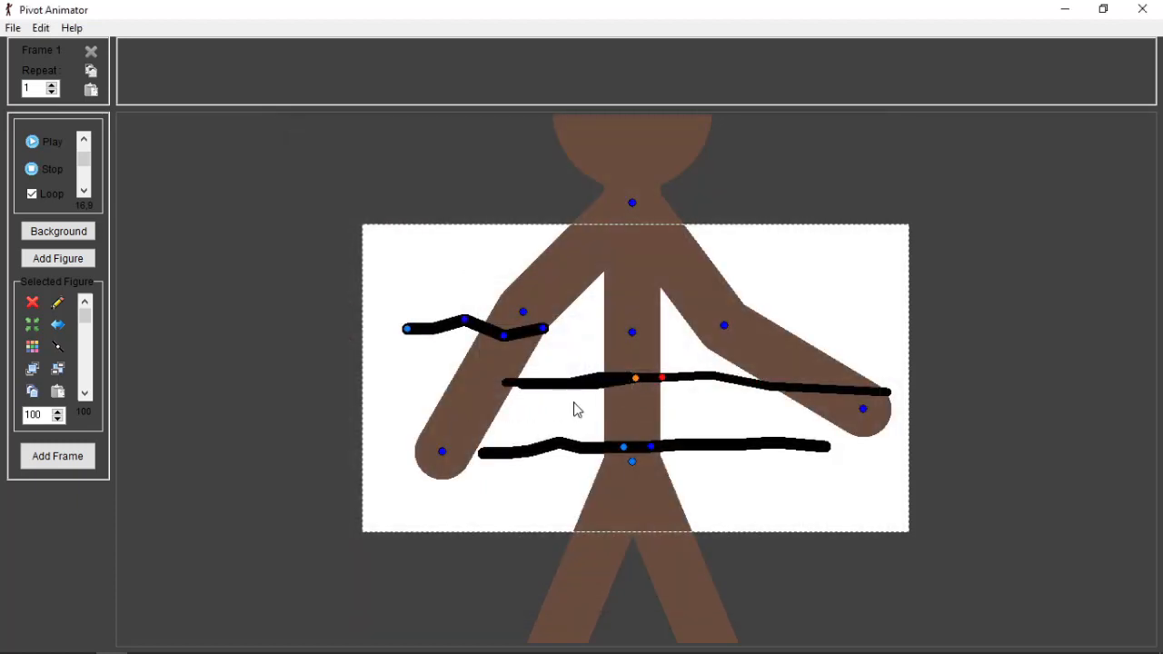
- Separate the two thin chain figures, moving one beside the hips and the other beside the right-hand upper arm, with its dynamic part swung upward
{"action": "left_click_drag", "start_coordinate": [636, 378], "coordinate": [631, 387]}
{"action": "double_click", "coordinate": [632, 386]}
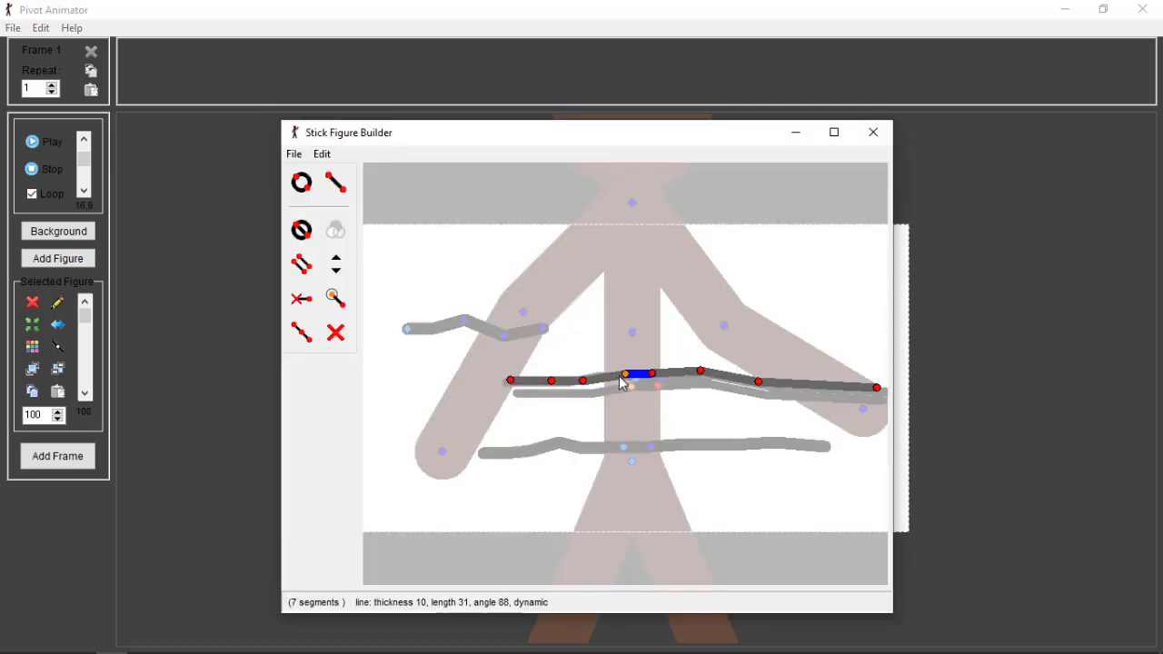
{"action": "left_click", "coordinate": [874, 133]}
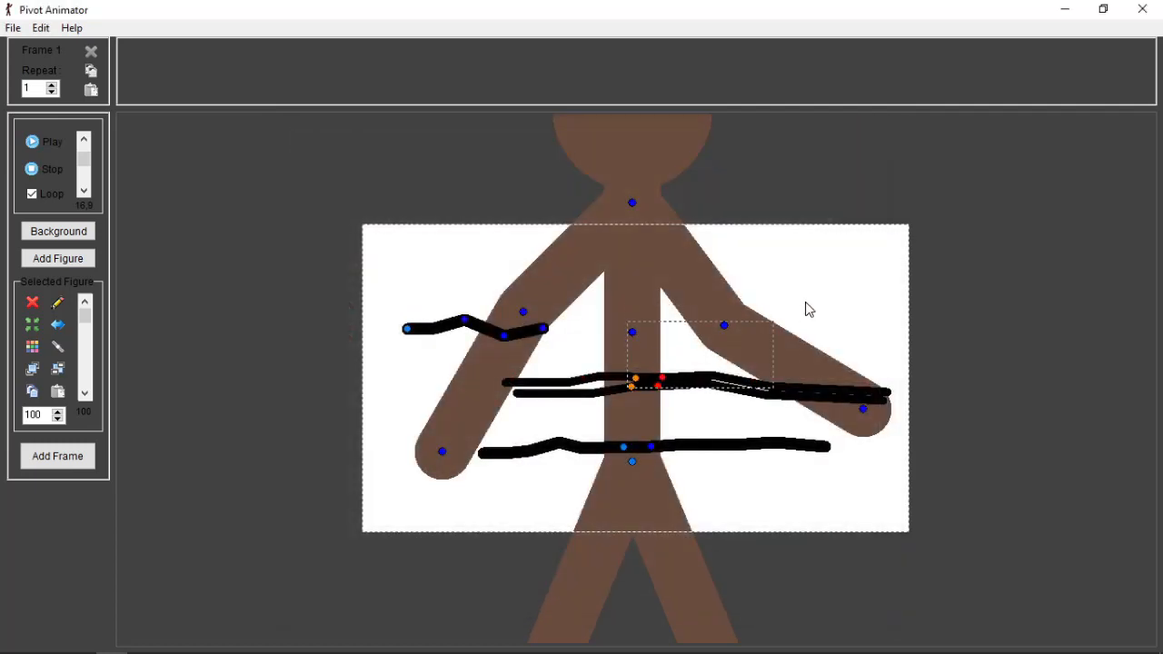
{"action": "left_click_drag", "start_coordinate": [636, 389], "coordinate": [770, 451]}
{"action": "left_click_drag", "start_coordinate": [810, 395], "coordinate": [819, 275]}
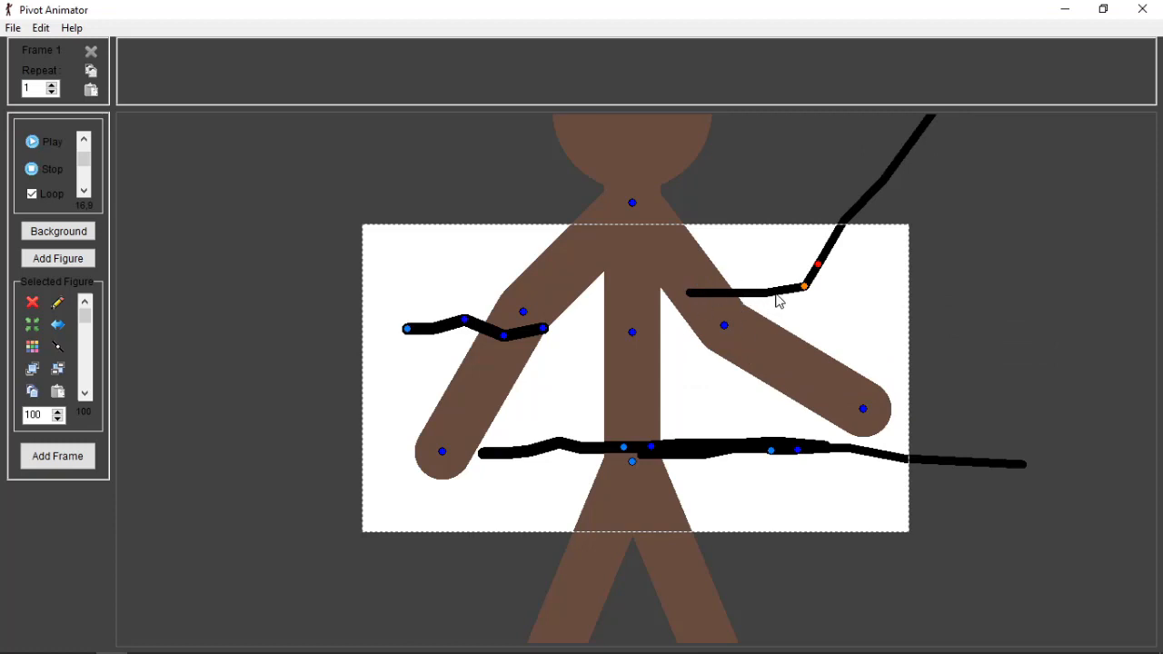
{"action": "left_click_drag", "start_coordinate": [804, 286], "coordinate": [794, 320]}
- Delete the four chain figures from the frame one by one, keeping their figure types in the list
{"action": "key", "text": "Delete"}
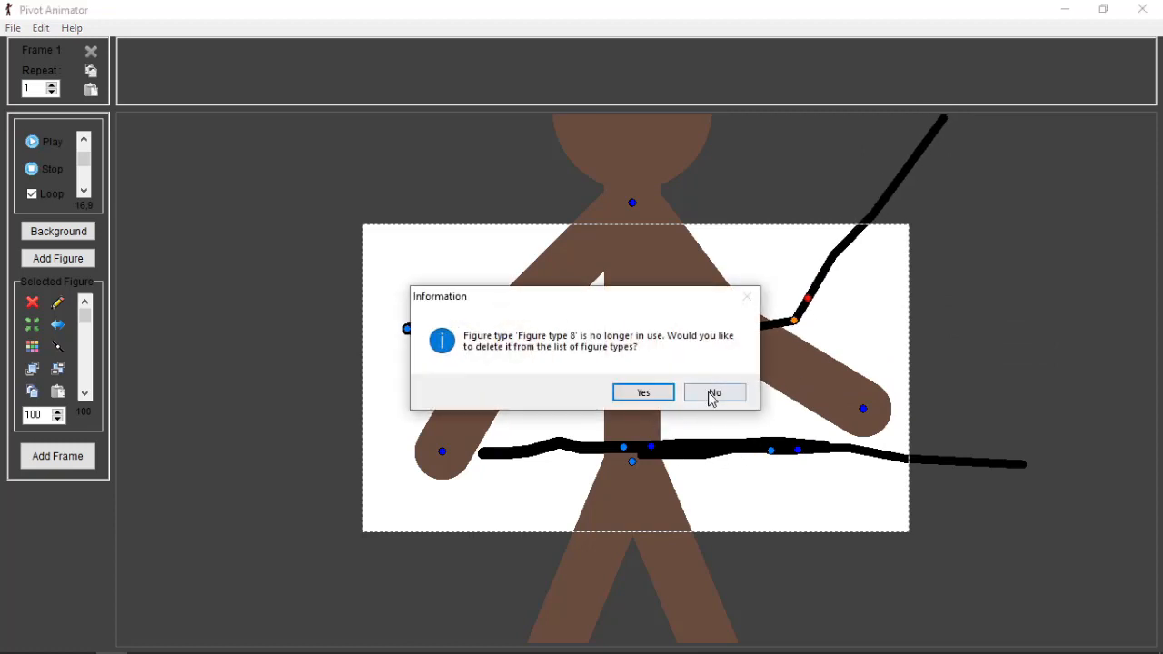
{"action": "left_click", "coordinate": [714, 393]}
{"action": "left_click_drag", "start_coordinate": [624, 446], "coordinate": [788, 343]}
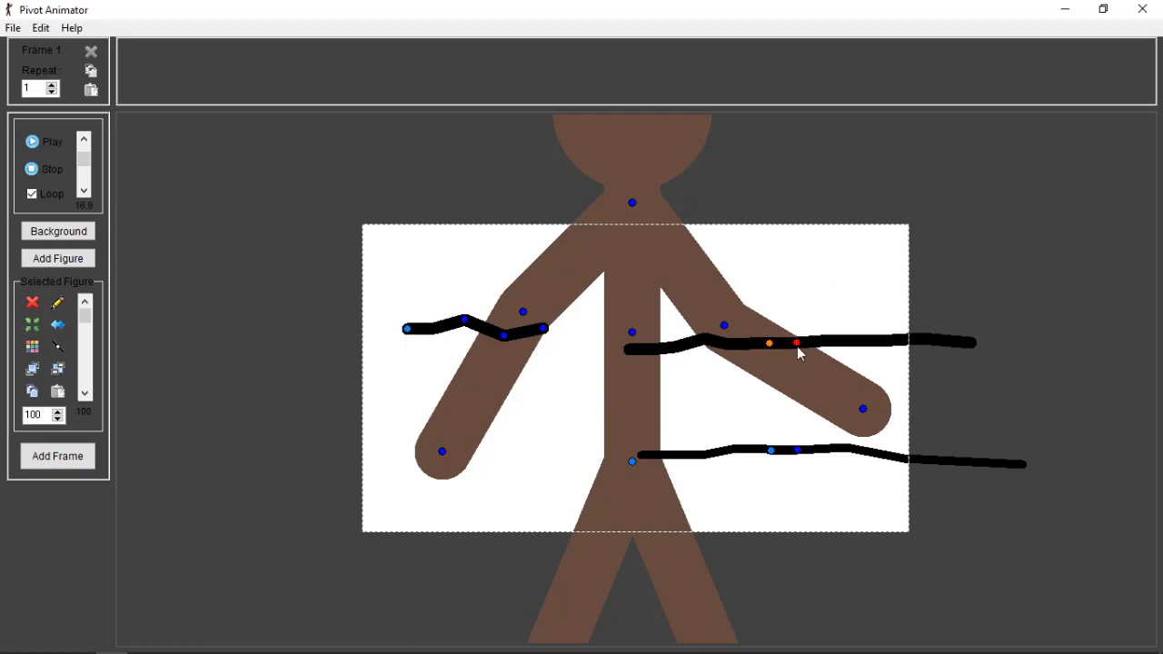
{"action": "left_click_drag", "start_coordinate": [797, 345], "coordinate": [773, 345]}
{"action": "key", "text": "Delete"}
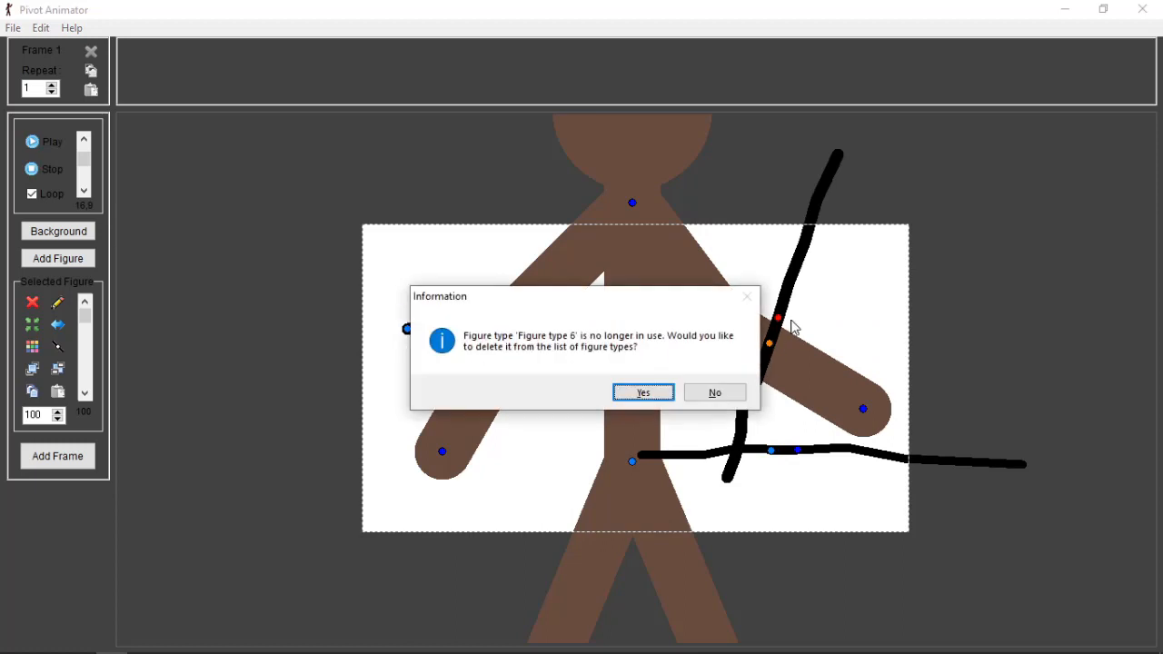
{"action": "left_click", "coordinate": [724, 395]}
{"action": "key", "text": "Delete"}
{"action": "left_click", "coordinate": [709, 391]}
{"action": "left_click", "coordinate": [713, 395]}
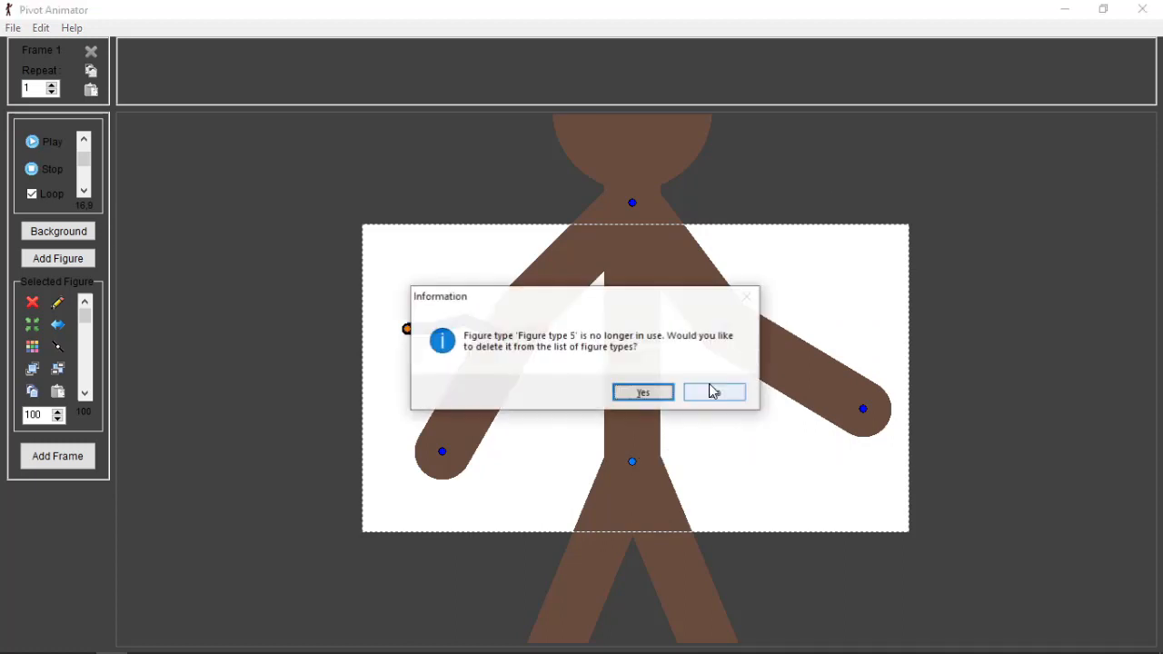
{"action": "left_click", "coordinate": [712, 392]}
- Open the large stick figure in the Stick Figure Builder and delete all its segments except one upper leg segment
{"action": "key", "text": "ctrl+e"}
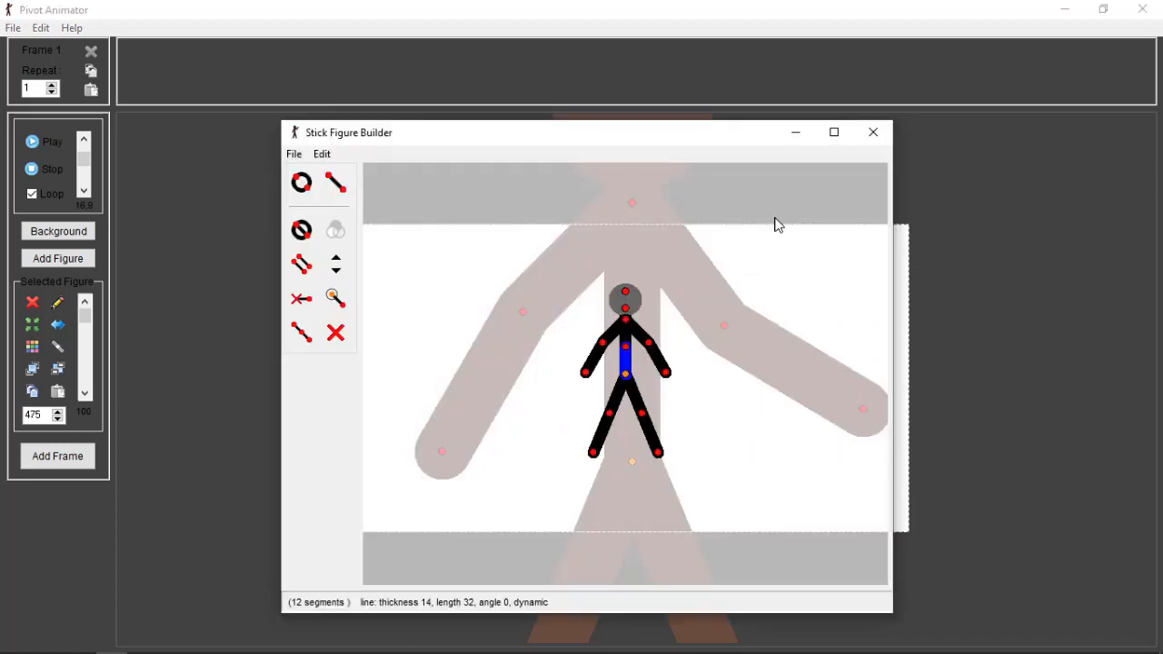
{"action": "key", "text": "Delete"}
{"action": "key", "text": "Delete"}
{"action": "key", "text": "Delete"}
{"action": "key", "text": "Delete"}
{"action": "key", "text": "Delete"}
{"action": "key", "text": "Delete"}
{"action": "key", "text": "Delete"}
{"action": "key", "text": "Delete"}
{"action": "key", "text": "Delete"}
{"action": "key", "text": "Delete"}
{"action": "key", "text": "Delete"}
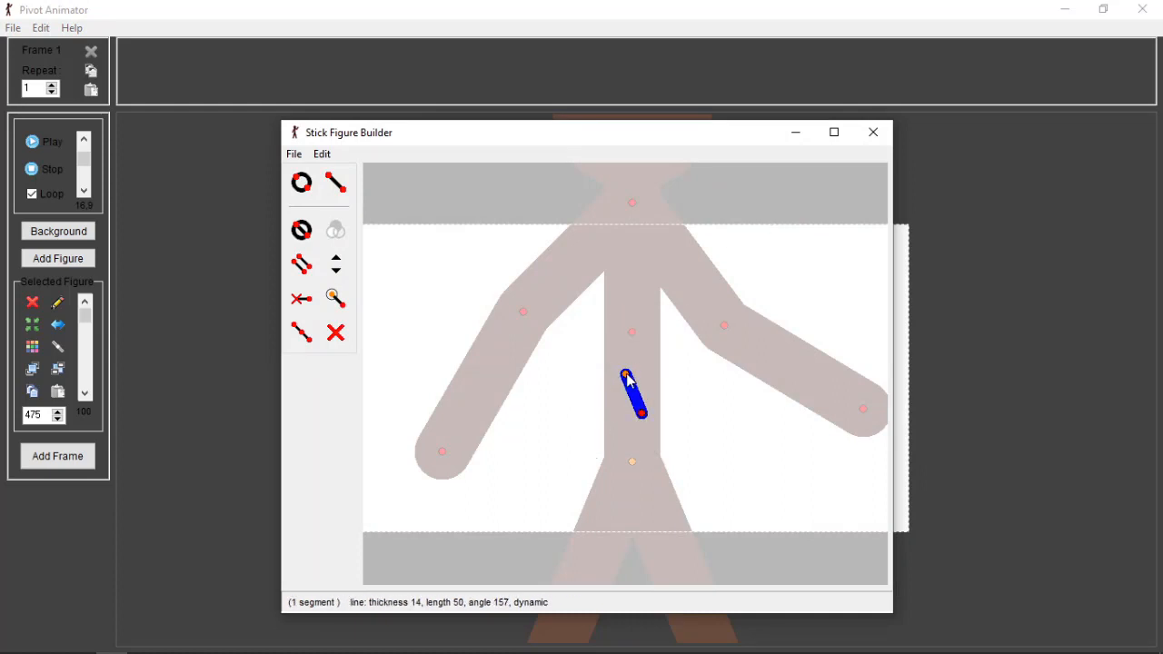
- Stretch the remaining segment to a length of about 97 at an angle of about 87, and place it across the torso
{"action": "left_click_drag", "start_coordinate": [626, 375], "coordinate": [523, 286]}
{"action": "left_click_drag", "start_coordinate": [543, 327], "coordinate": [607, 279]}
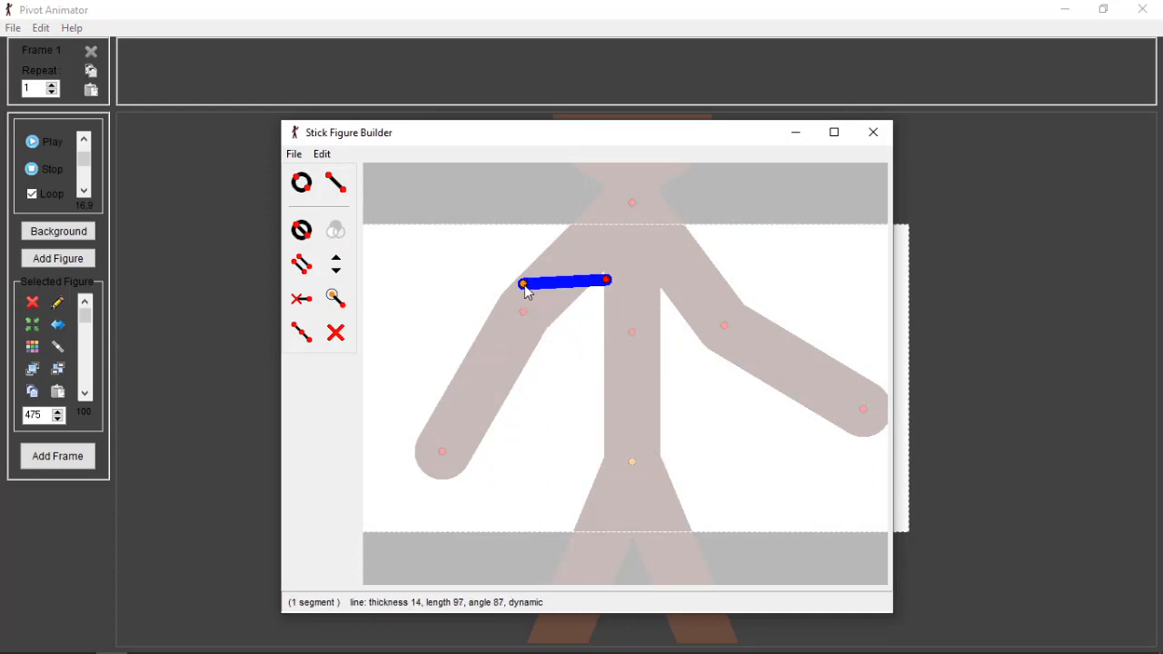
{"action": "left_click_drag", "start_coordinate": [524, 285], "coordinate": [559, 325]}
- Switch the main handle back and forth between the two ends of the segment
{"action": "left_click", "coordinate": [341, 300]}
{"action": "left_click", "coordinate": [341, 300]}
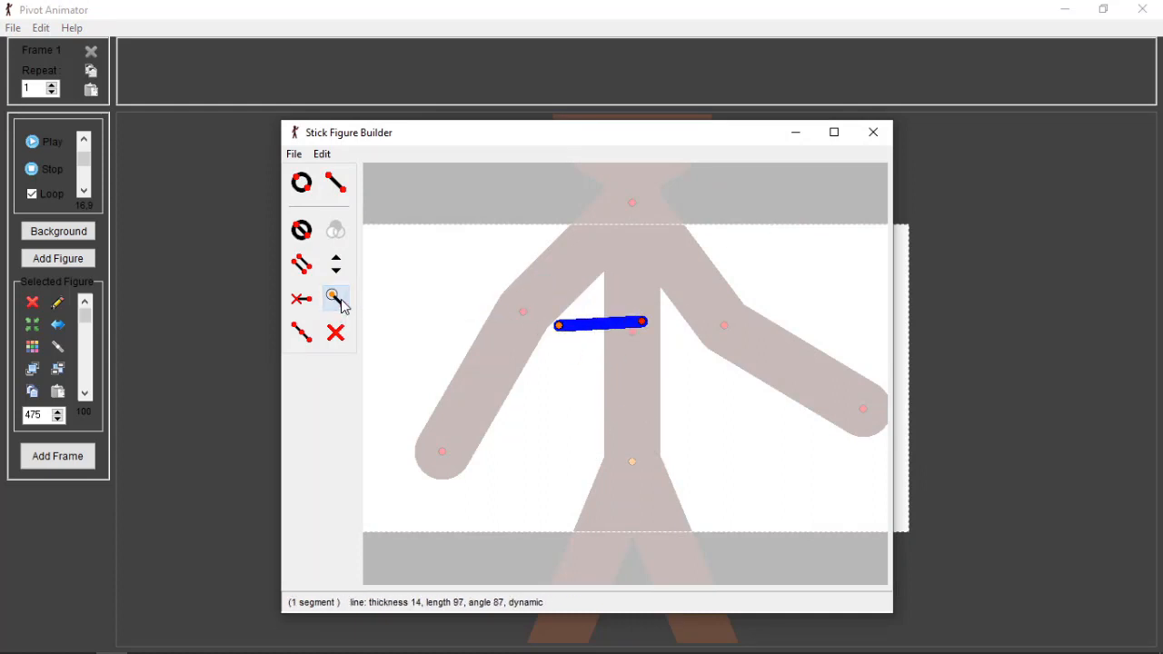
{"action": "left_click", "coordinate": [342, 302]}
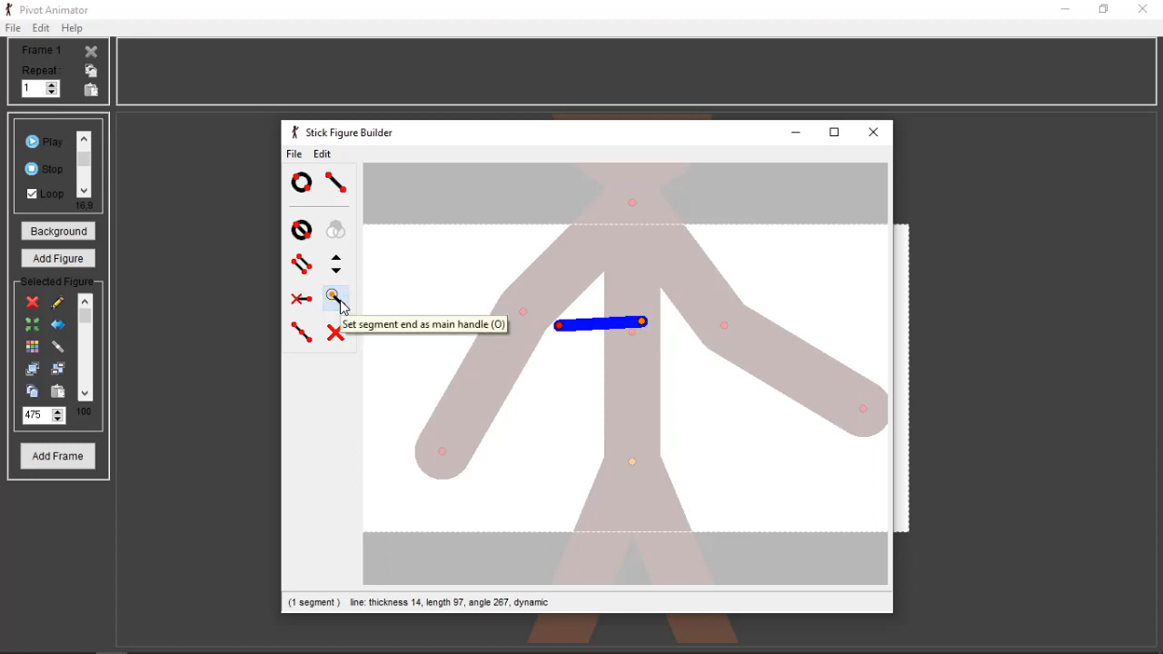
{"action": "left_click", "coordinate": [342, 302]}
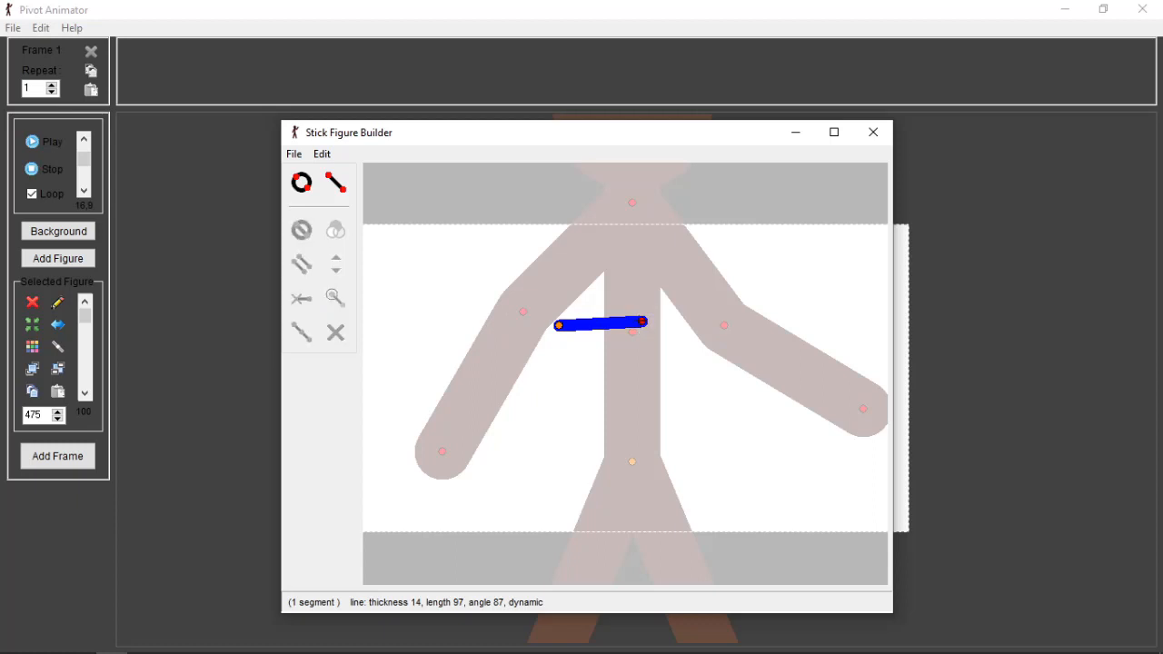
- Attach a zero-thickness line about 323 long at an angle of about 142 to the segment's outer end
{"action": "left_click_drag", "start_coordinate": [644, 325], "coordinate": [816, 543]}
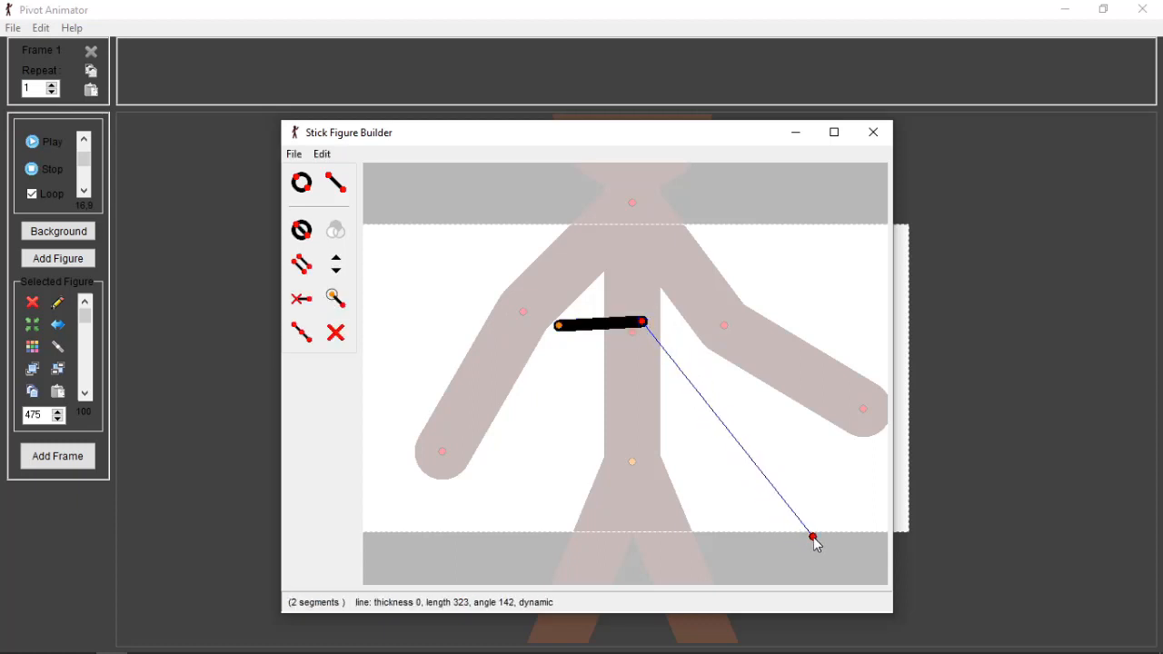
{"action": "double_click", "coordinate": [813, 537]}
- Set the zero-thickness line's far end as the main handle and delete that line
{"action": "left_click", "coordinate": [335, 298]}
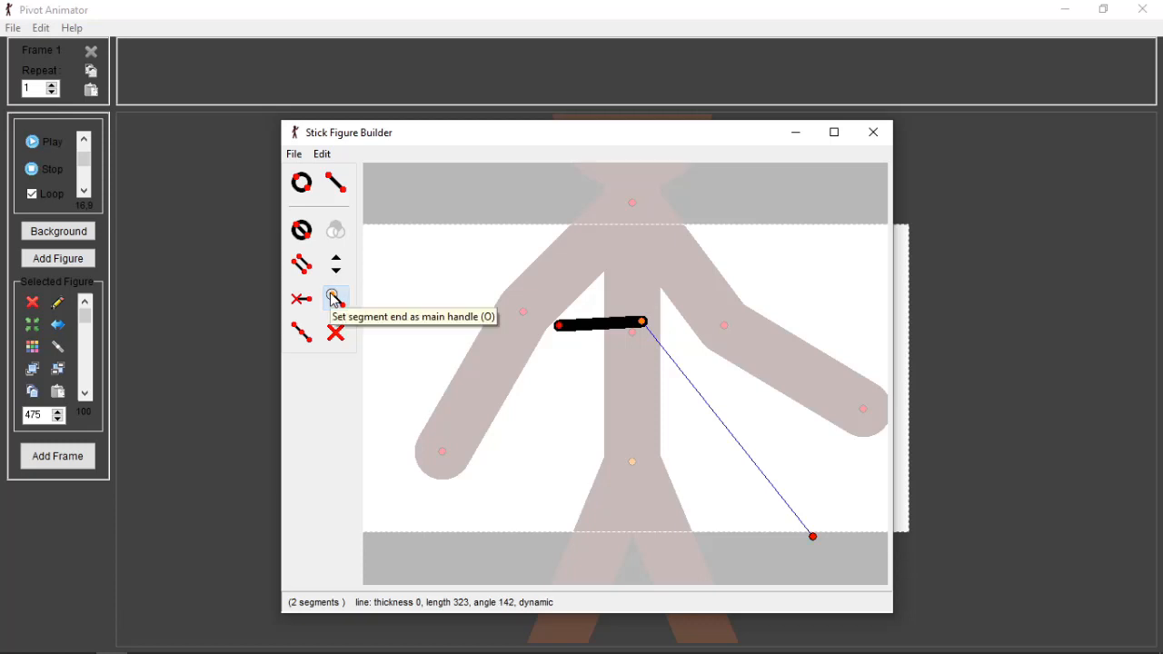
{"action": "left_click", "coordinate": [335, 298]}
{"action": "key", "text": "Delete"}
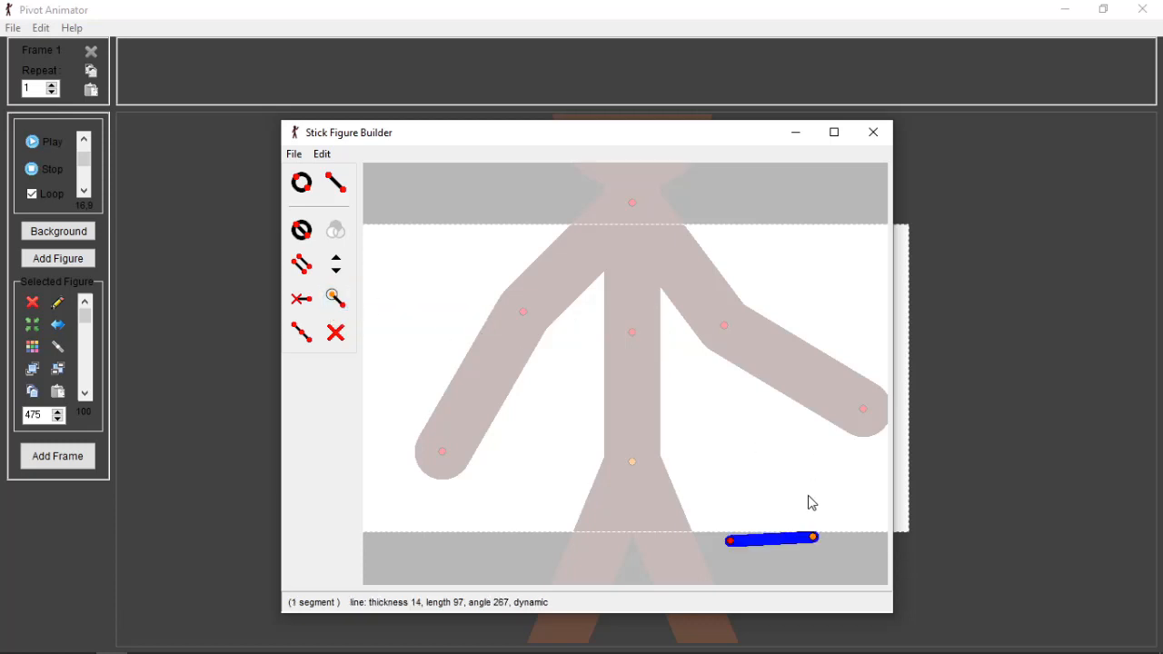
- Lay the segment horizontally across the torso at a length of 222, and split it twice into three segments
{"action": "left_click_drag", "start_coordinate": [812, 542], "coordinate": [724, 361]}
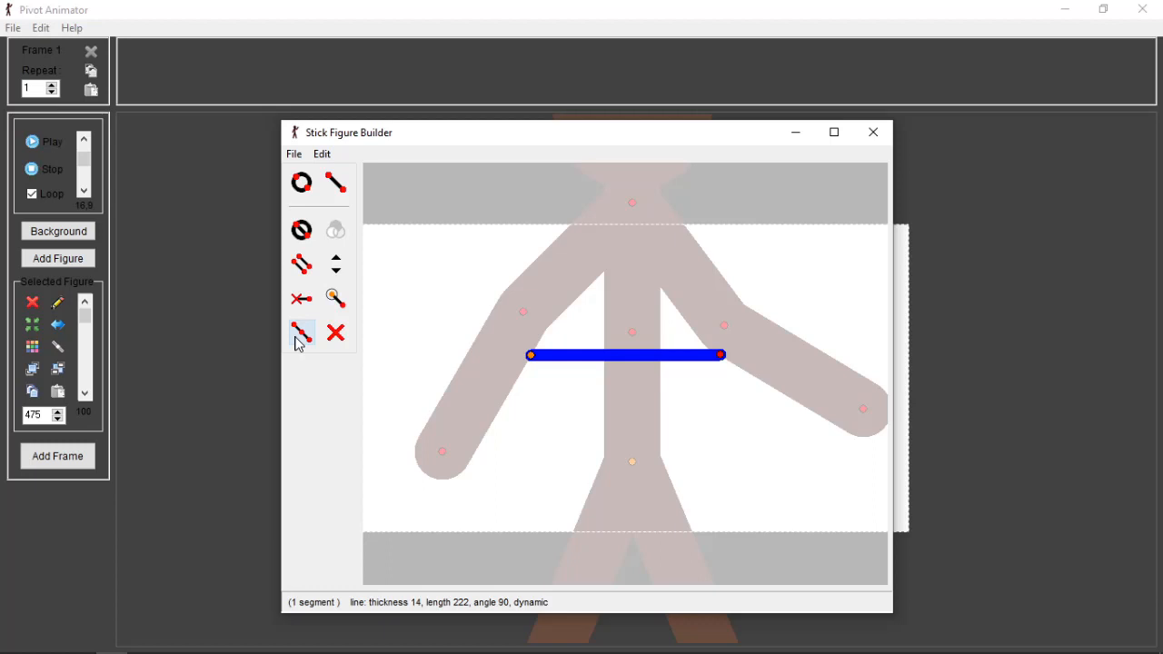
{"action": "left_click", "coordinate": [301, 338]}
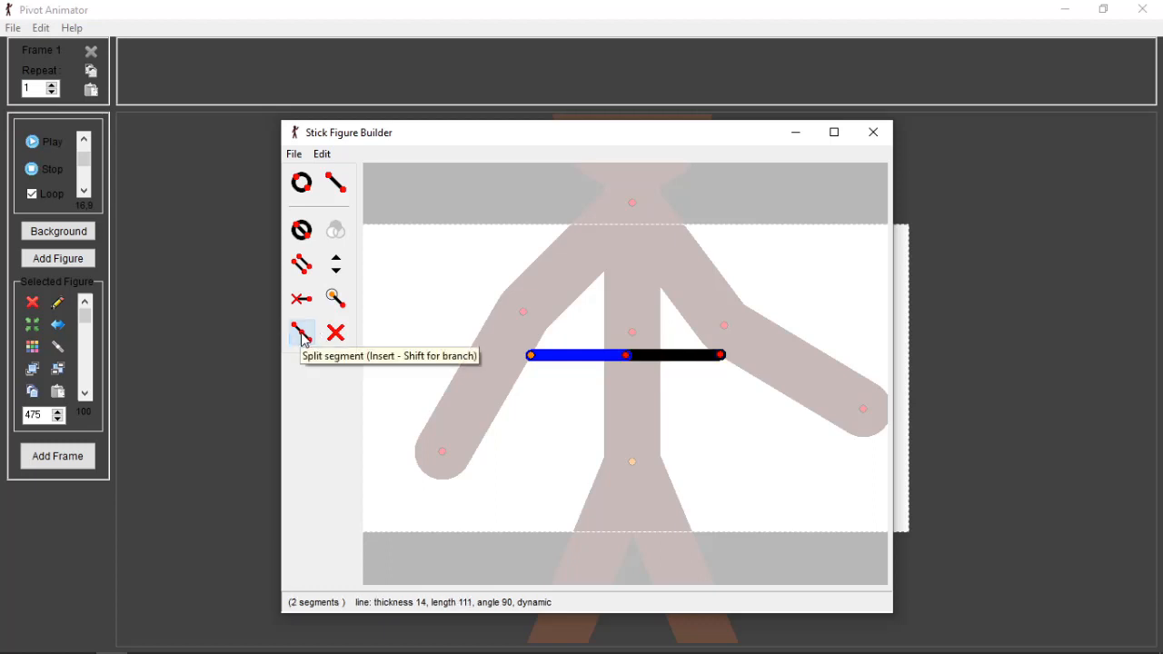
{"action": "key", "text": "Insert"}
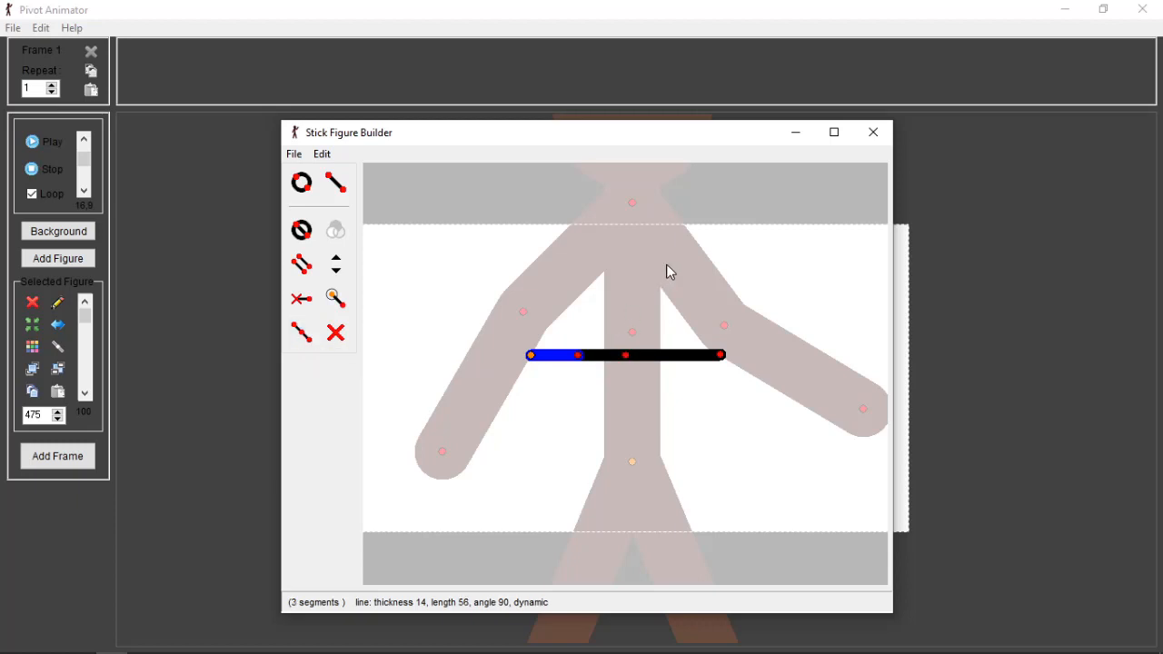
- Split the chain further into five segments and bend it into a hook curling back toward its start
{"action": "left_click_drag", "start_coordinate": [578, 355], "coordinate": [611, 338]}
{"action": "key", "text": "ctrl+z"}
{"action": "left_click_drag", "start_coordinate": [705, 369], "coordinate": [611, 389]}
{"action": "key", "text": "s"}
{"action": "left_click_drag", "start_coordinate": [612, 433], "coordinate": [566, 384]}
{"action": "key", "text": "s"}
{"action": "left_click", "coordinate": [613, 340]}
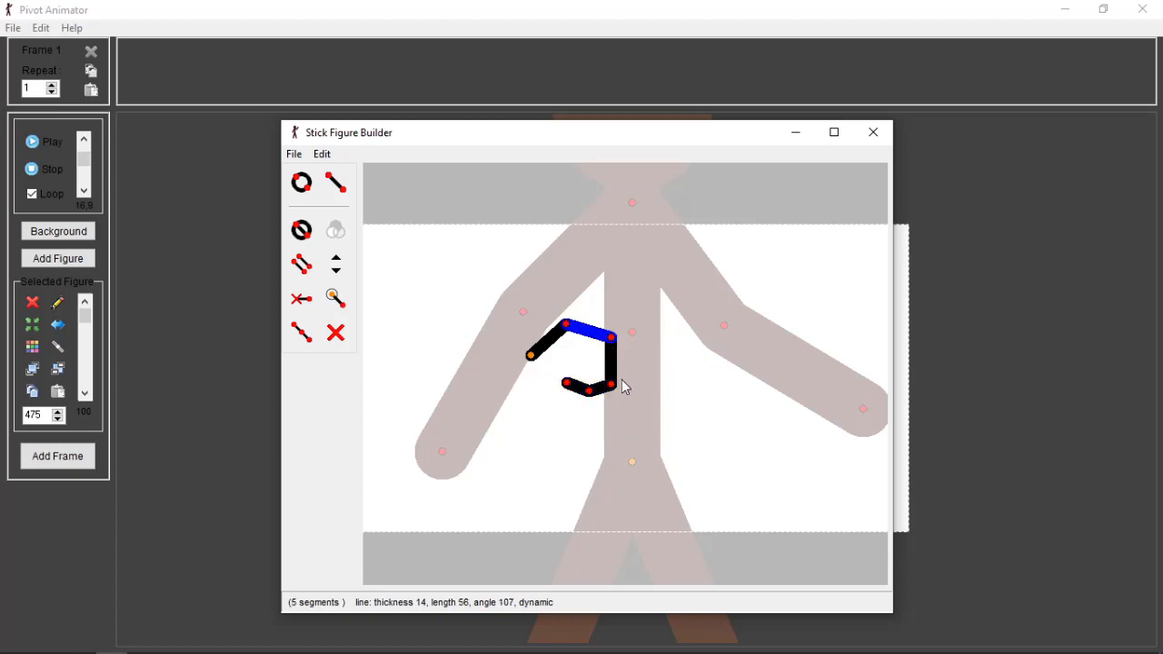
- Split the hooked chain further into eight segments and curl it into a nearly closed ring
{"action": "left_click", "coordinate": [612, 386]}
{"action": "key", "text": "s"}
{"action": "left_click_drag", "start_coordinate": [611, 362], "coordinate": [575, 384]}
{"action": "left_click", "coordinate": [613, 338]}
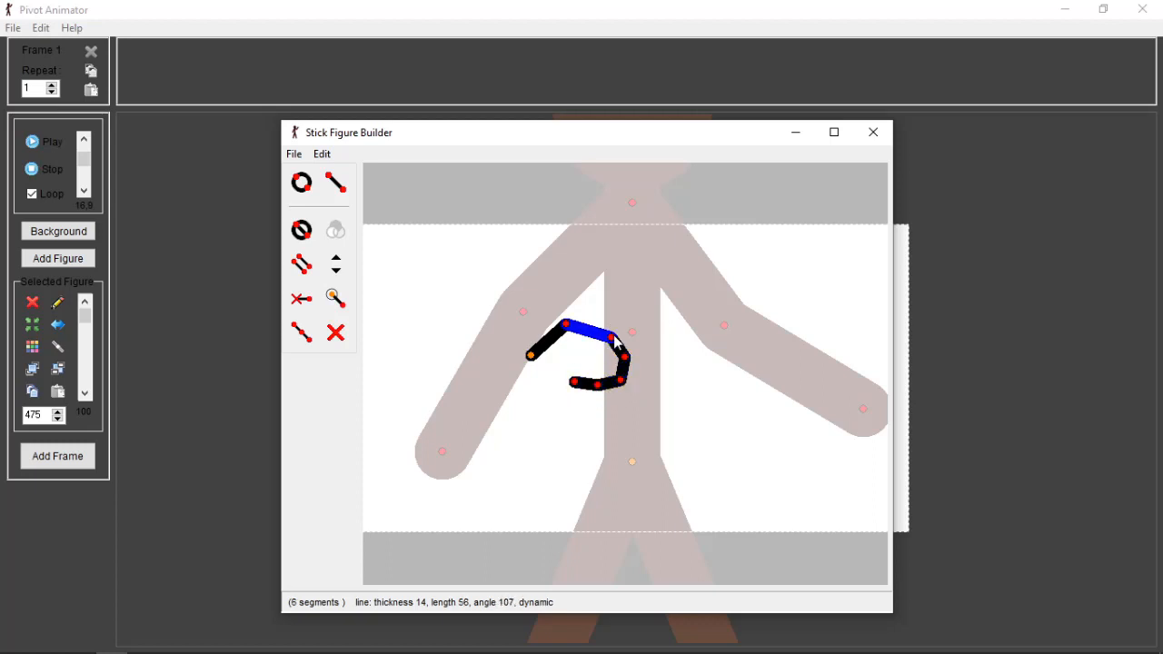
{"action": "key", "text": "s"}
{"action": "mouse_move", "coordinate": [590, 332]}
{"action": "left_mouse_down"}
{"action": "mouse_move", "coordinate": [593, 362]}
{"action": "mouse_move", "coordinate": [570, 407]}
{"action": "mouse_move", "coordinate": [538, 408]}
{"action": "mouse_move", "coordinate": [511, 381]}
{"action": "mouse_move", "coordinate": [545, 318]}
{"action": "mouse_move", "coordinate": [588, 332]}
{"action": "left_mouse_up"}
{"action": "left_click", "coordinate": [563, 330]}
{"action": "key", "text": "s"}
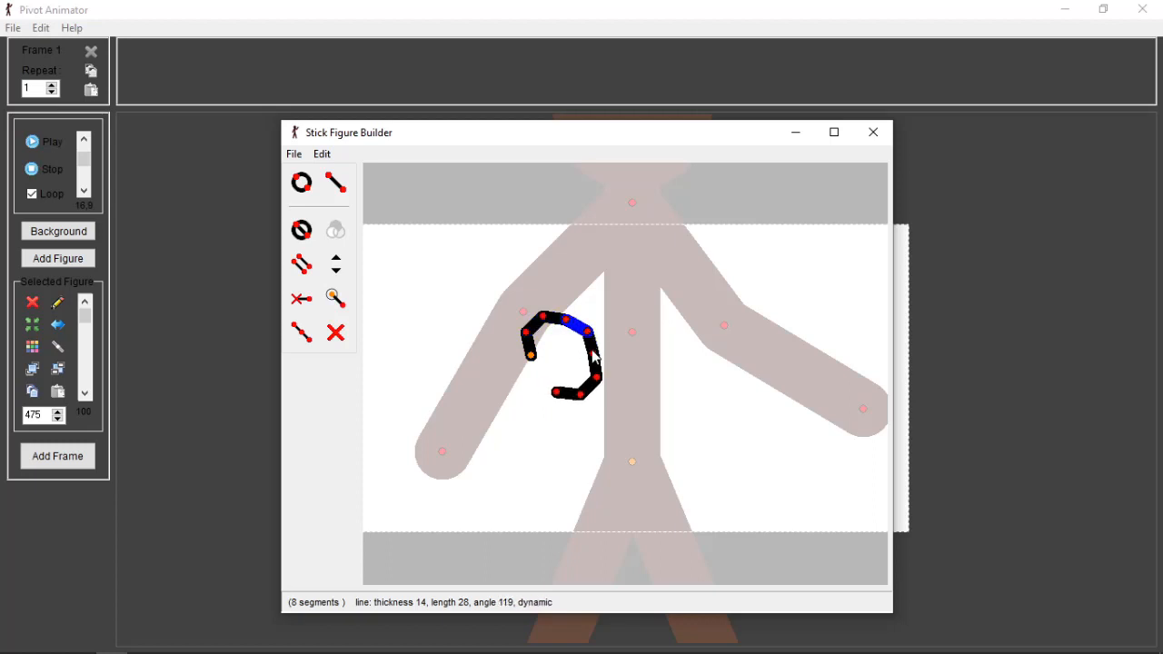
{"action": "left_click_drag", "start_coordinate": [594, 376], "coordinate": [573, 395]}
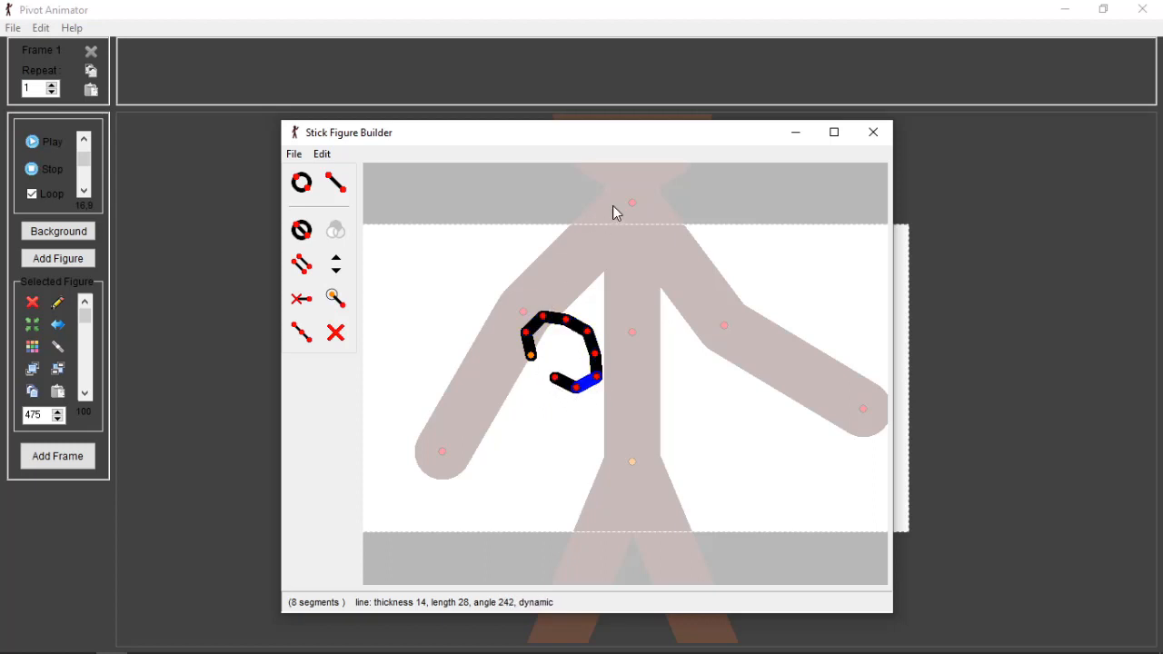
- Delete the chain's segments down to the single one at the main handle, and move it between the left-hand arm and the torso
{"action": "key", "text": "Delete"}
{"action": "key", "text": "Delete"}
{"action": "key", "text": "Delete"}
{"action": "key", "text": "Delete"}
{"action": "key", "text": "Delete"}
{"action": "key", "text": "Delete"}
{"action": "key", "text": "Delete"}
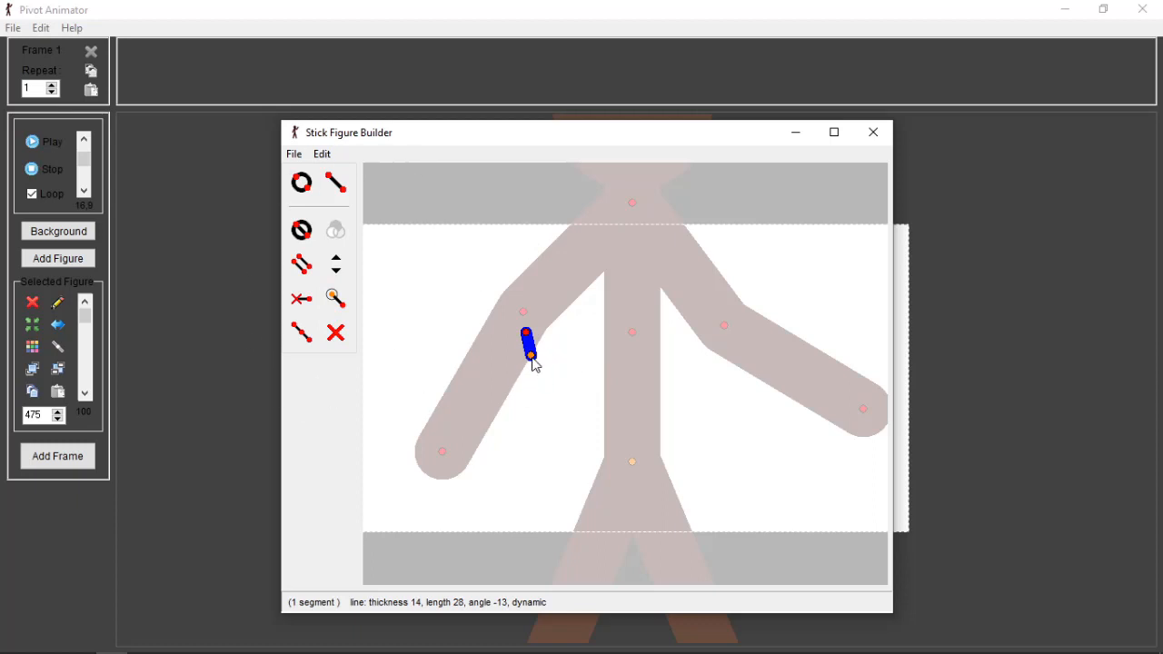
{"action": "left_click_drag", "start_coordinate": [532, 356], "coordinate": [593, 370]}
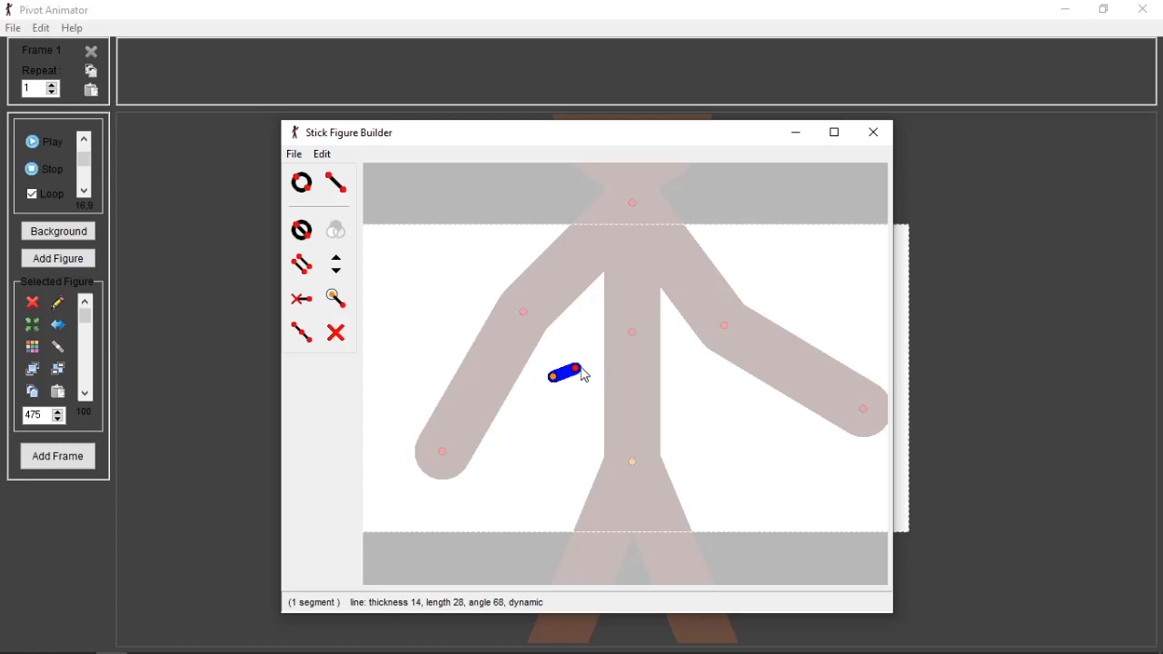
- Reduce the remaining segment's thickness to 0 and stretch it to a length of about 95 at an angle of about 55
{"action": "key", "text": "Down"}
{"action": "key", "text": "Down"}
{"action": "key", "text": "Down"}
{"action": "key", "text": "Down"}
{"action": "key", "text": "Down"}
{"action": "key", "text": "Down"}
{"action": "key", "text": "Down"}
{"action": "key", "text": "Down"}
{"action": "key", "text": "Down"}
{"action": "key", "text": "Down"}
{"action": "key", "text": "Down"}
{"action": "key", "text": "Down"}
{"action": "key", "text": "Down"}
{"action": "left_click_drag", "start_coordinate": [552, 377], "coordinate": [602, 342]}
{"action": "key", "text": "Down"}
- Try extending the zero-thickness line with two more connected lines, and undo both additions
{"action": "key", "text": "l"}
{"action": "left_click", "coordinate": [598, 334]}
{"action": "left_click", "coordinate": [615, 355]}
{"action": "key", "text": "l"}
{"action": "left_click", "coordinate": [615, 355]}
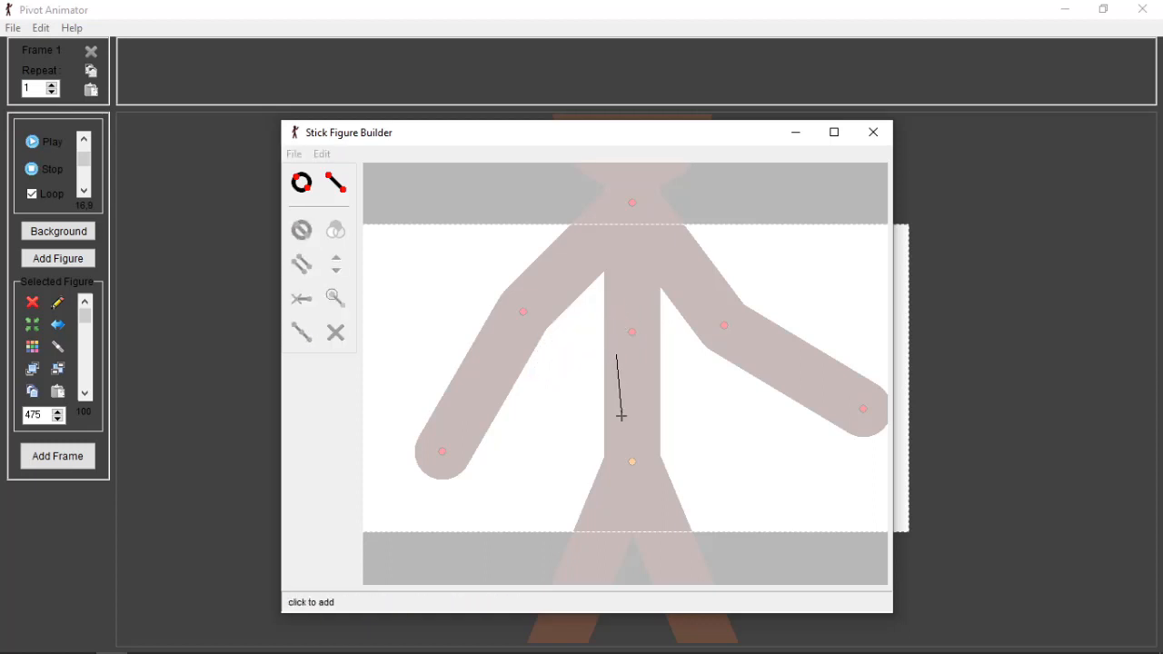
{"action": "left_click", "coordinate": [620, 418]}
{"action": "key", "text": "ctrl+z"}
{"action": "key", "text": "ctrl+z"}
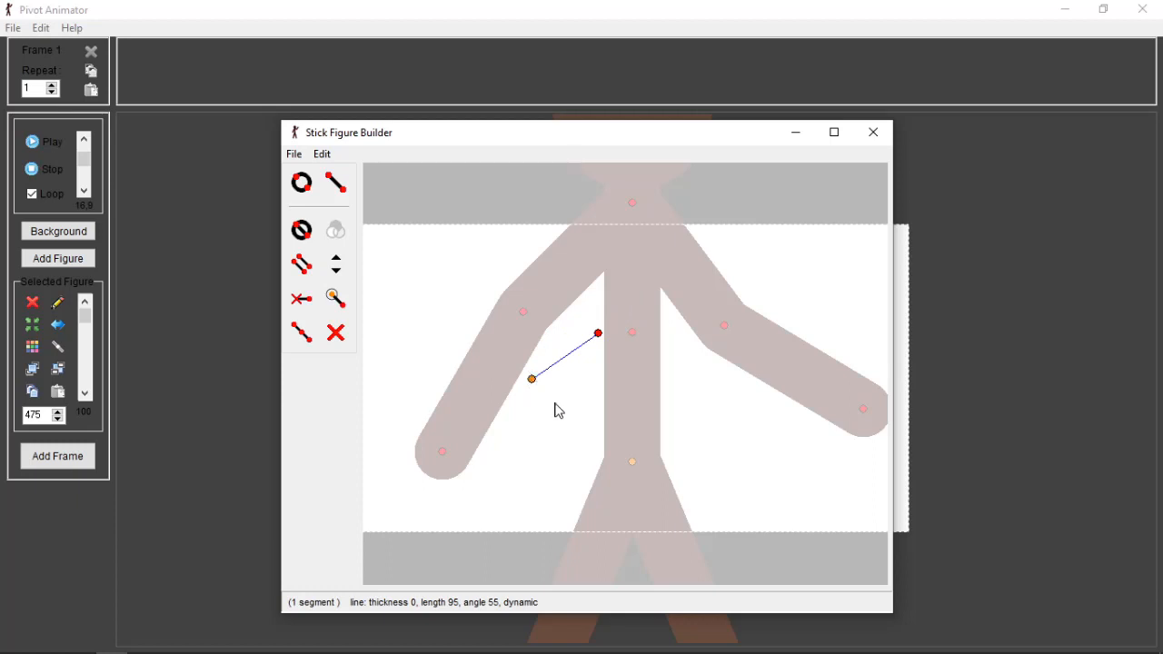
- Shorten the zero-thickness line to a length of about 39 and stand it nearly vertical beside the torso
{"action": "left_click_drag", "start_coordinate": [533, 380], "coordinate": [558, 400]}
{"action": "left_click_drag", "start_coordinate": [622, 356], "coordinate": [560, 369]}
- Adjust the builder window's transparency so the figure behind it shows through more strongly
{"action": "left_click", "coordinate": [323, 155]}
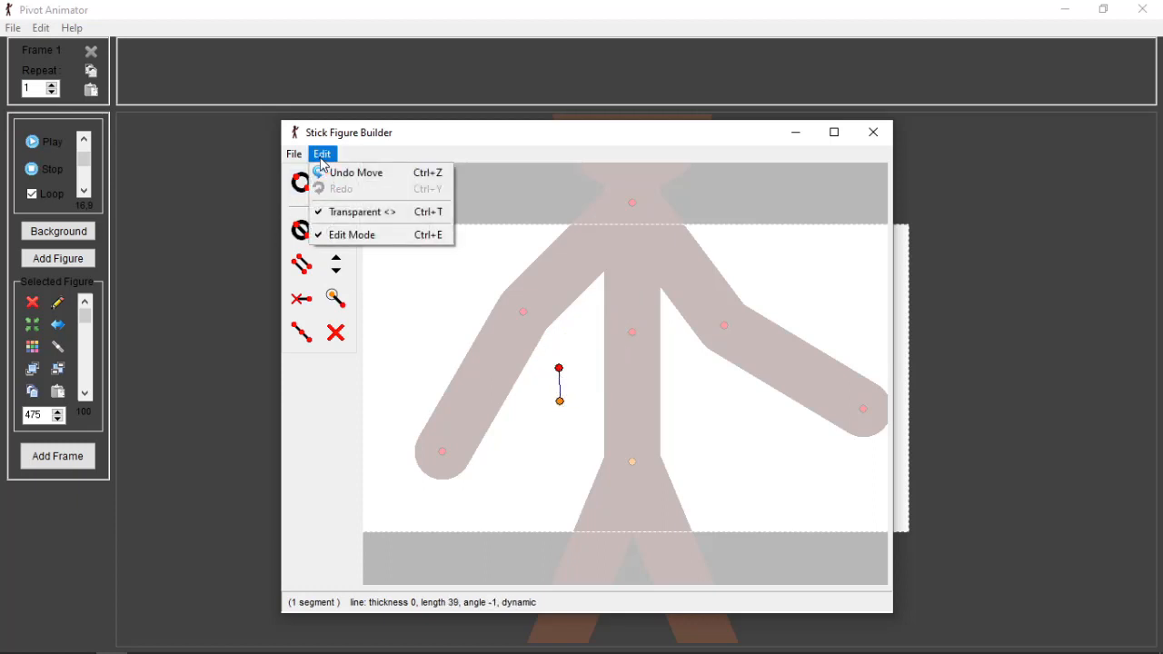
{"action": "left_click", "coordinate": [395, 222]}
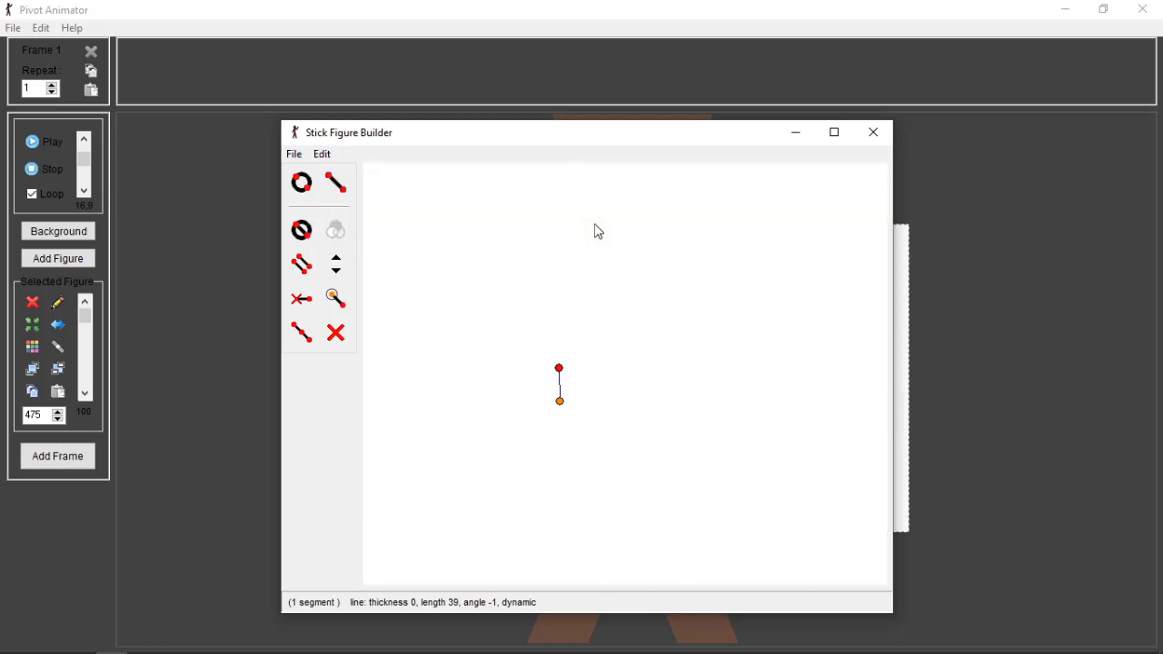
{"action": "left_click", "coordinate": [330, 156]}
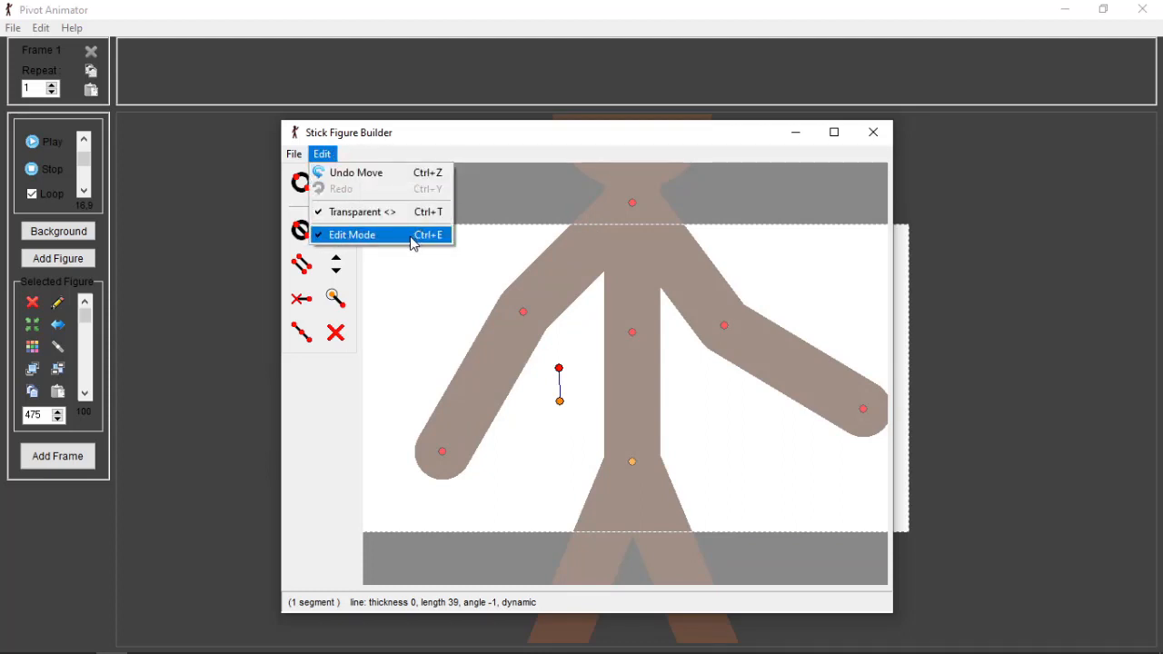
{"action": "left_click", "coordinate": [455, 258]}
- Shorten the line to a length of about 17 and thicken it to 5
{"action": "left_click_drag", "start_coordinate": [560, 368], "coordinate": [566, 312]}
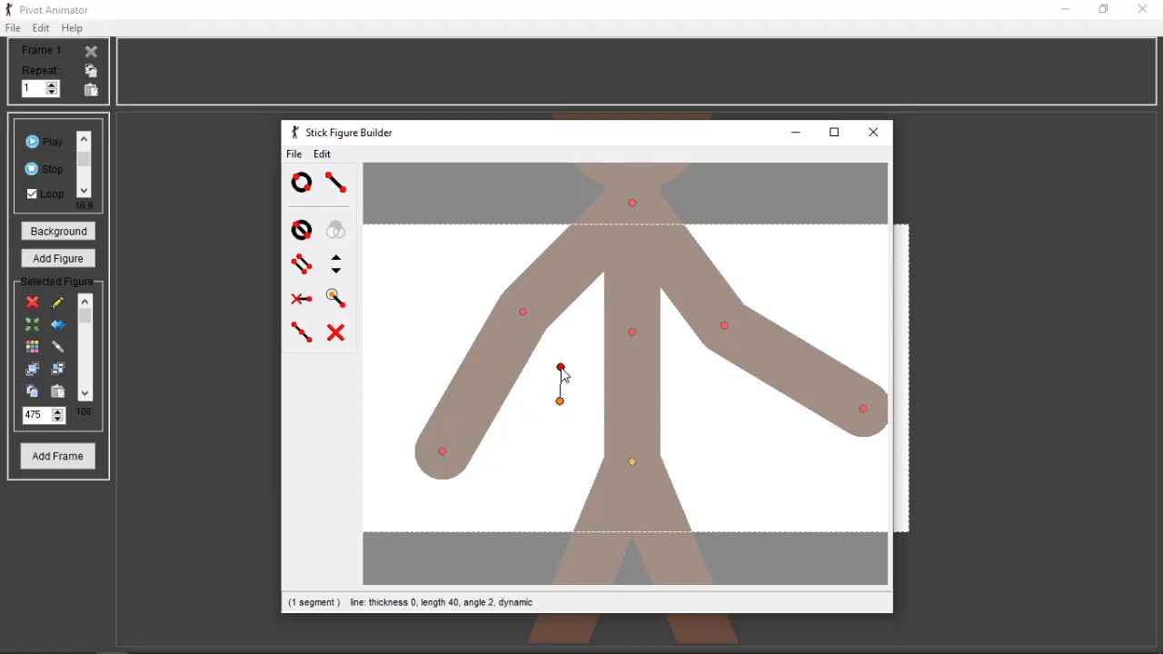
{"action": "left_click_drag", "start_coordinate": [562, 373], "coordinate": [569, 396]}
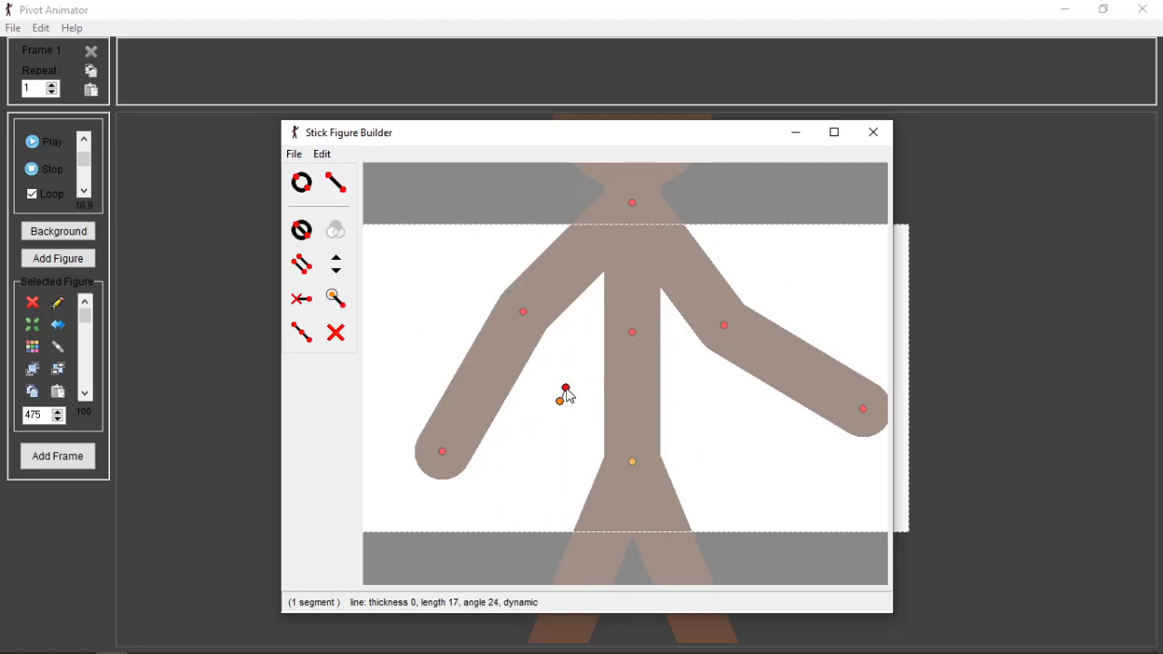
{"action": "scroll", "coordinate": [567, 396], "scroll_direction": "up", "scroll_amount": 3}
- Add three connected lines of thickness 5 from the segment's free end, running diagonally up across the torso
{"action": "key", "text": "l"}
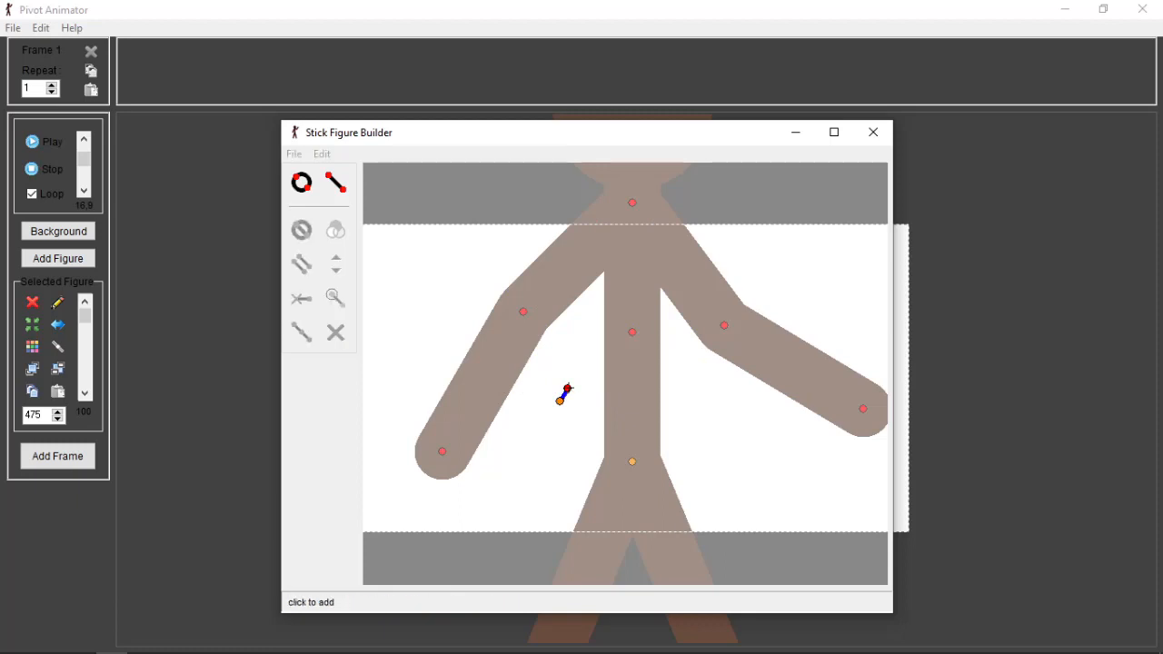
{"action": "left_click", "coordinate": [567, 389]}
{"action": "left_click", "coordinate": [593, 362]}
{"action": "left_click", "coordinate": [632, 343]}
{"action": "left_click", "coordinate": [660, 335]}
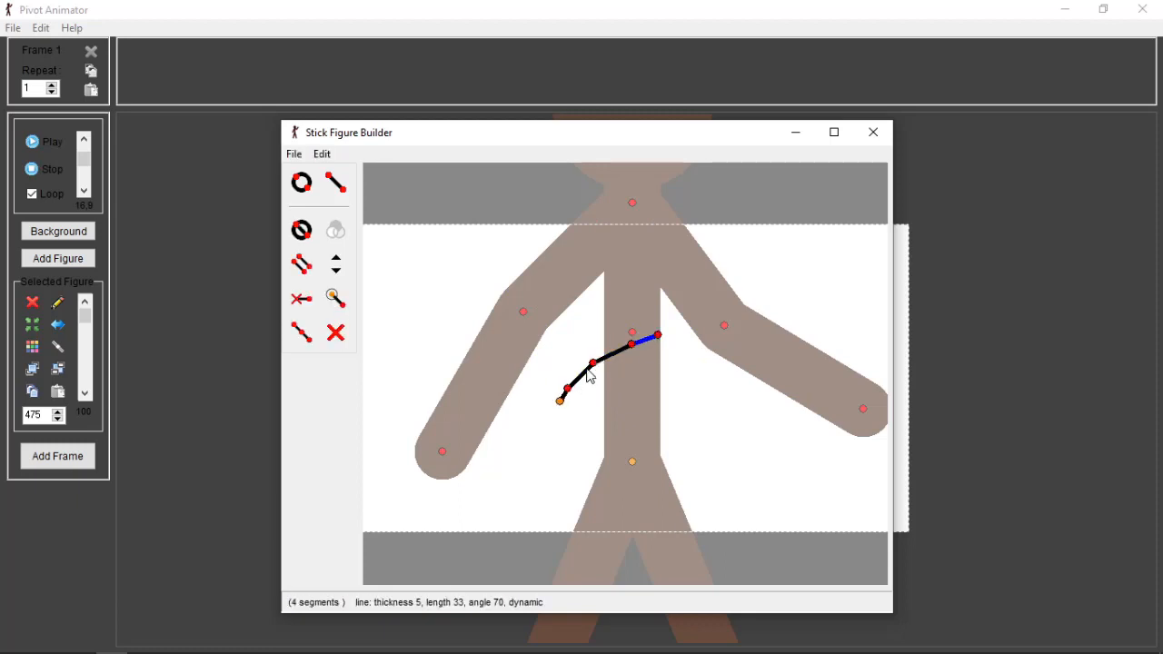
- Increase the chain to six segments and bend it into a zigzag
{"action": "mouse_move", "coordinate": [589, 370]}
{"action": "left_mouse_down"}
{"action": "mouse_move", "coordinate": [618, 363]}
{"action": "mouse_move", "coordinate": [587, 385]}
{"action": "mouse_move", "coordinate": [656, 339]}
{"action": "mouse_move", "coordinate": [576, 393]}
{"action": "mouse_move", "coordinate": [605, 378]}
{"action": "mouse_move", "coordinate": [613, 350]}
{"action": "mouse_move", "coordinate": [603, 385]}
{"action": "mouse_move", "coordinate": [609, 368]}
{"action": "left_mouse_up"}
{"action": "key", "text": "l"}
{"action": "key", "text": "l"}
{"action": "left_click_drag", "start_coordinate": [608, 367], "coordinate": [669, 326]}
{"action": "left_click_drag", "start_coordinate": [598, 327], "coordinate": [629, 340]}
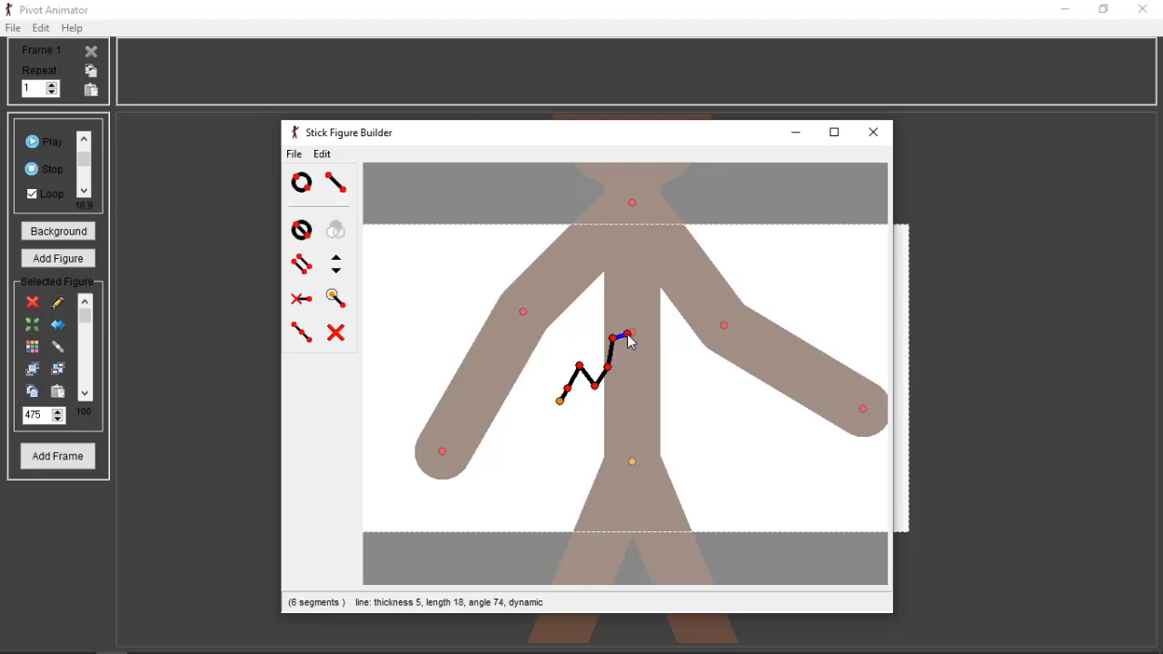
- Reposition the chain, delete all but its first 17-long segment, and place that segment just beside the torso
{"action": "left_click_drag", "start_coordinate": [567, 390], "coordinate": [619, 357]}
{"action": "key", "text": "Delete"}
{"action": "key", "text": "Delete"}
{"action": "key", "text": "Delete"}
{"action": "key", "text": "Delete"}
{"action": "key", "text": "Delete"}
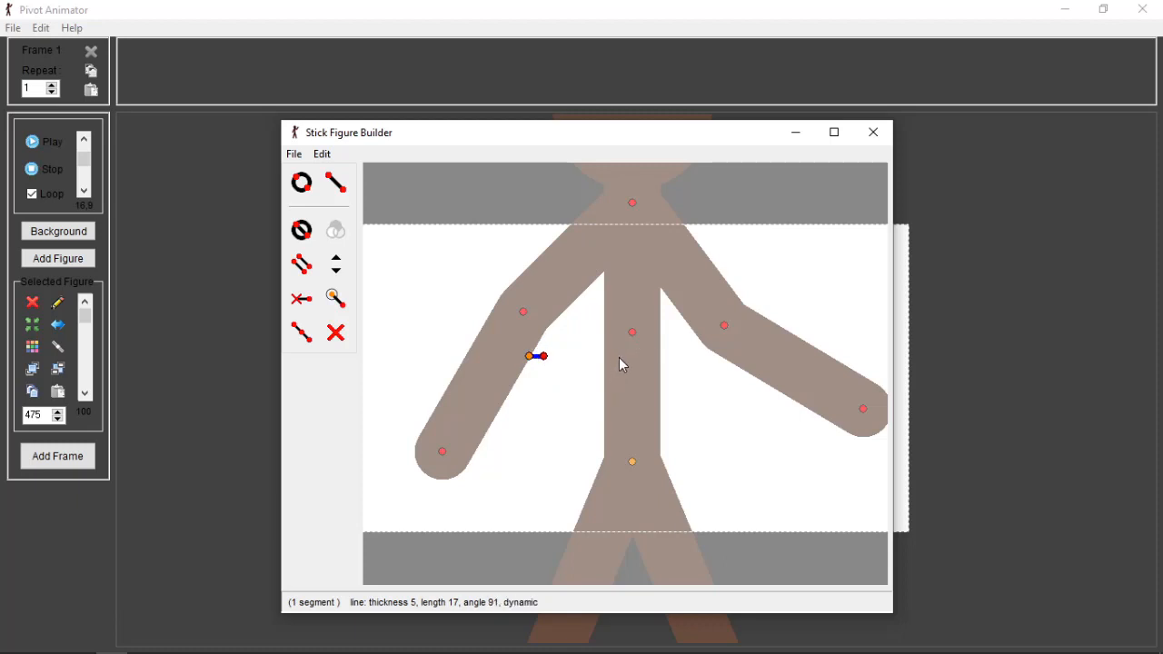
{"action": "left_click_drag", "start_coordinate": [535, 358], "coordinate": [587, 368]}
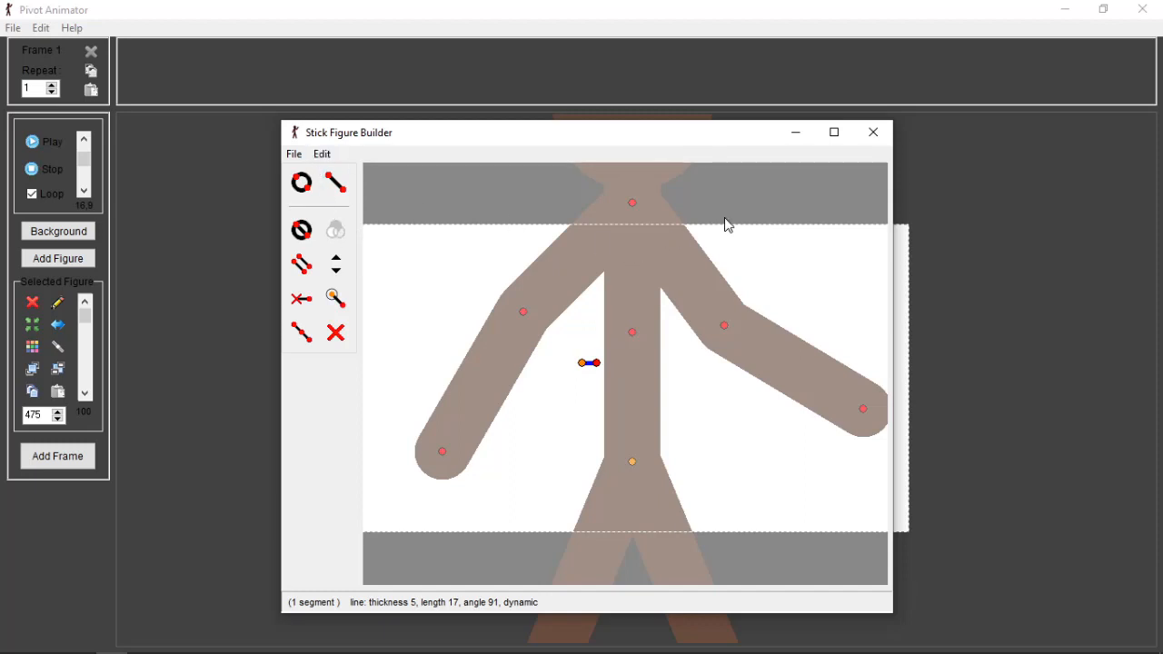
- Close the Stick Figure Builder and switch to OBS
{"action": "left_click", "coordinate": [872, 133]}
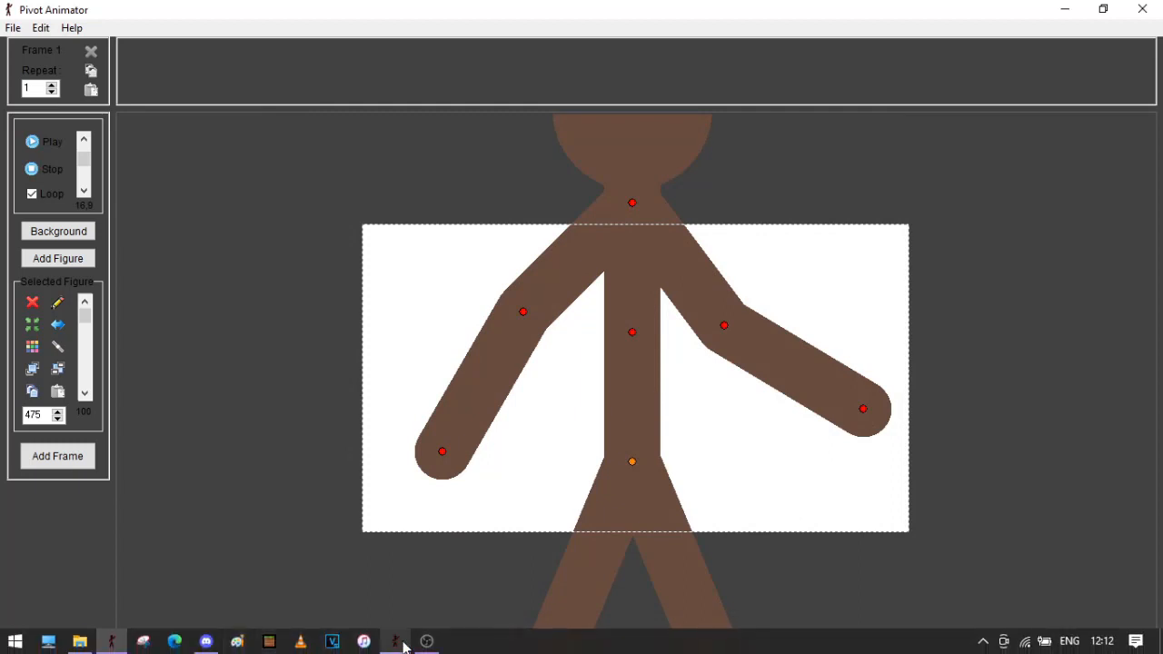
{"action": "left_click", "coordinate": [424, 643]}
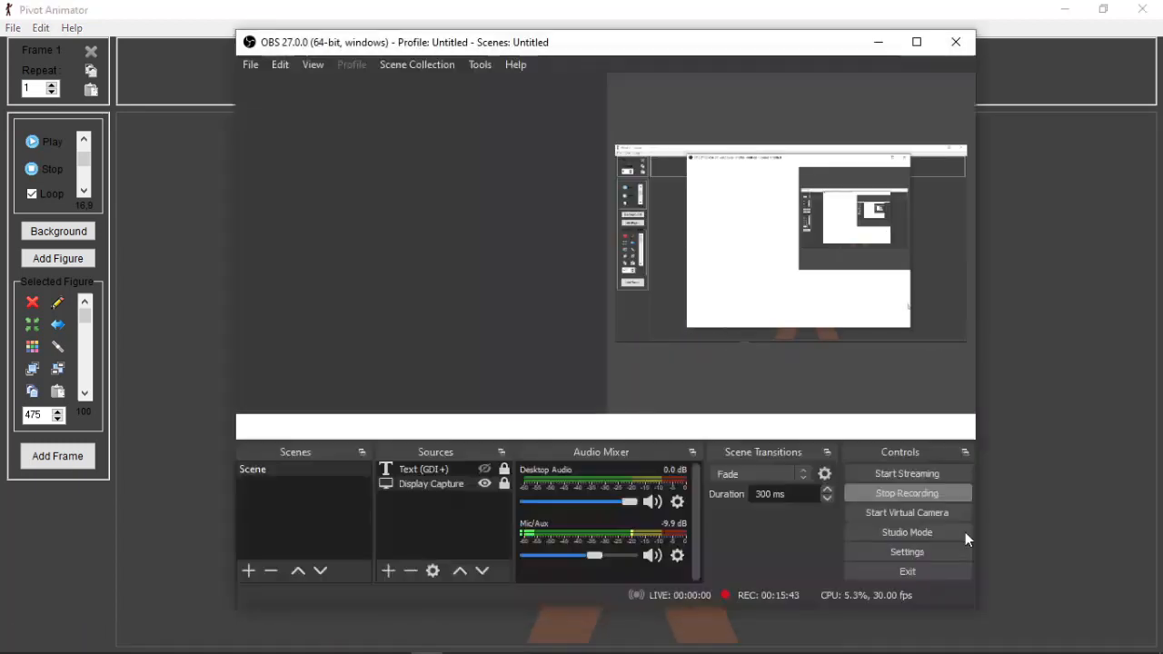